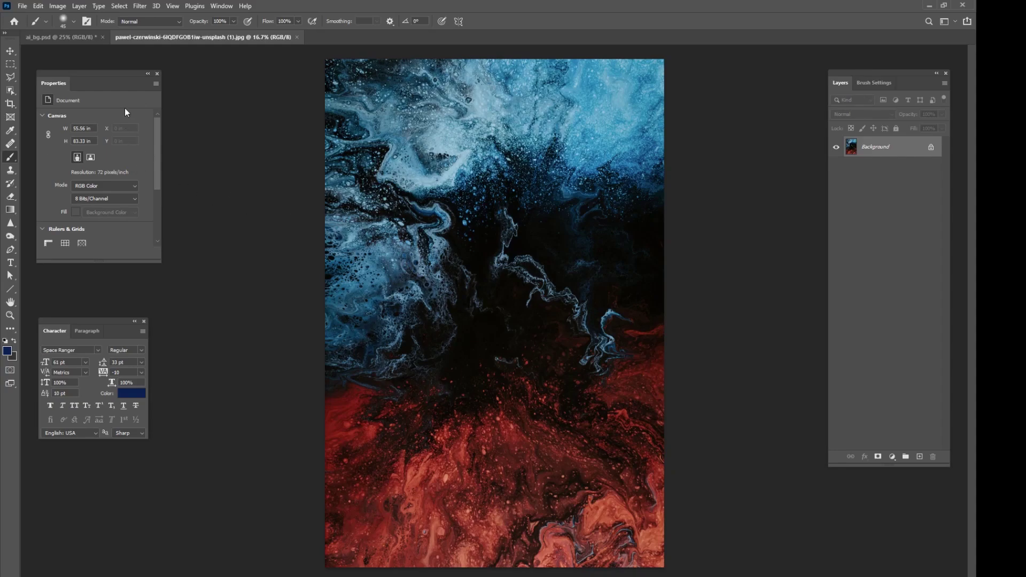
- Select the blue upper part of the abstract paint photo and copy it into ai_bg.psd as a layer
{"action": "left_click", "coordinate": [10, 64]}
{"action": "mouse_move", "coordinate": [324, 60]}
{"action": "left_mouse_down"}
{"action": "mouse_move", "coordinate": [672, 202]}
{"action": "mouse_move", "coordinate": [676, 224]}
{"action": "mouse_move", "coordinate": [664, 226]}
{"action": "left_mouse_up"}
{"action": "key", "text": "ctrl+d"}
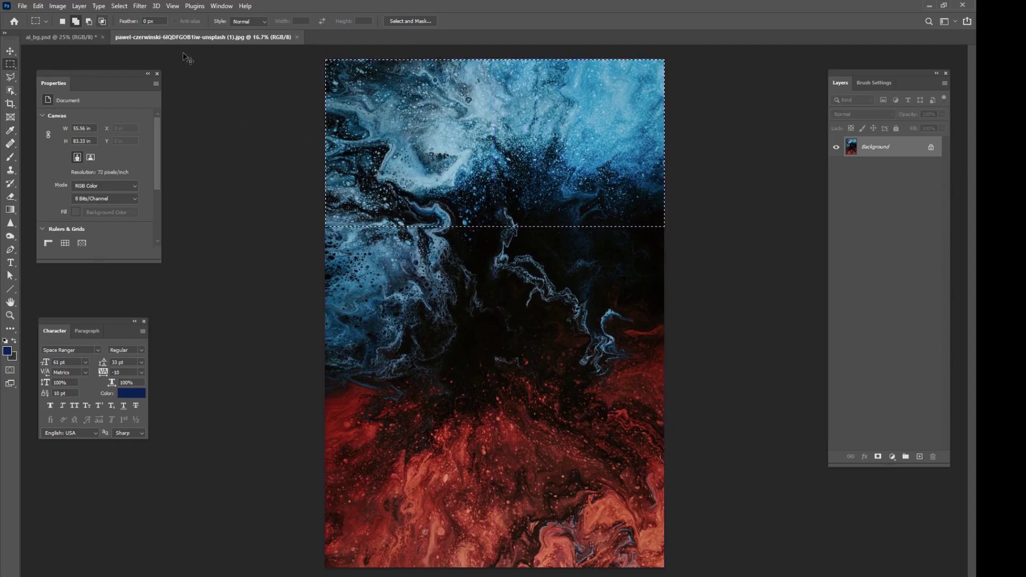
{"action": "left_click", "coordinate": [98, 38]}
{"action": "key", "text": "ctrl+v"}
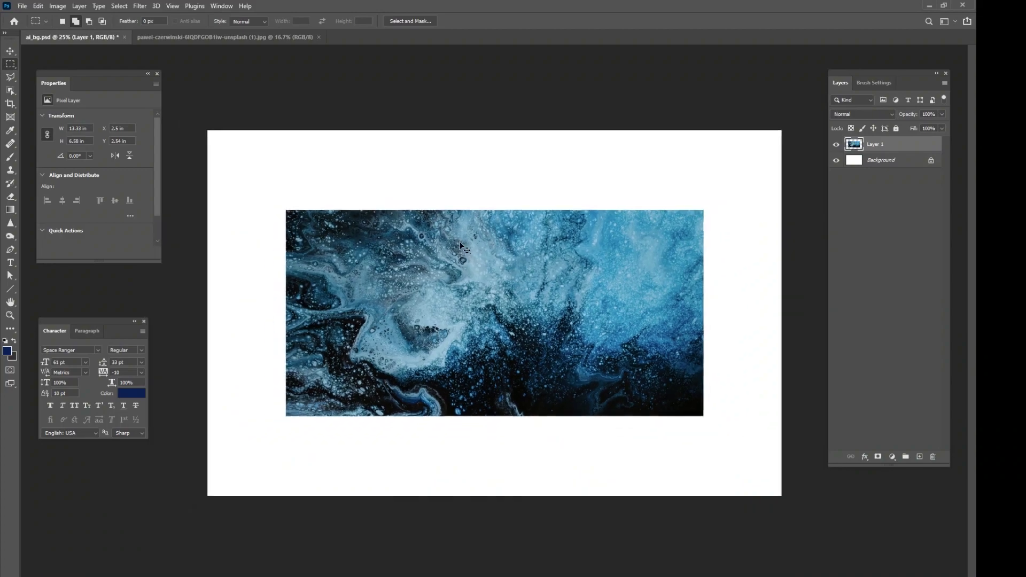
- Move the pasted paint texture to the canvas corner and stretch it to fill the whole canvas
{"action": "key", "text": "ctrl+minus"}
{"action": "key", "text": "v"}
{"action": "left_click_drag", "start_coordinate": [439, 273], "coordinate": [376, 214]}
{"action": "key", "text": "ctrl+t"}
{"action": "left_click_drag", "start_coordinate": [601, 333], "coordinate": [727, 461]}
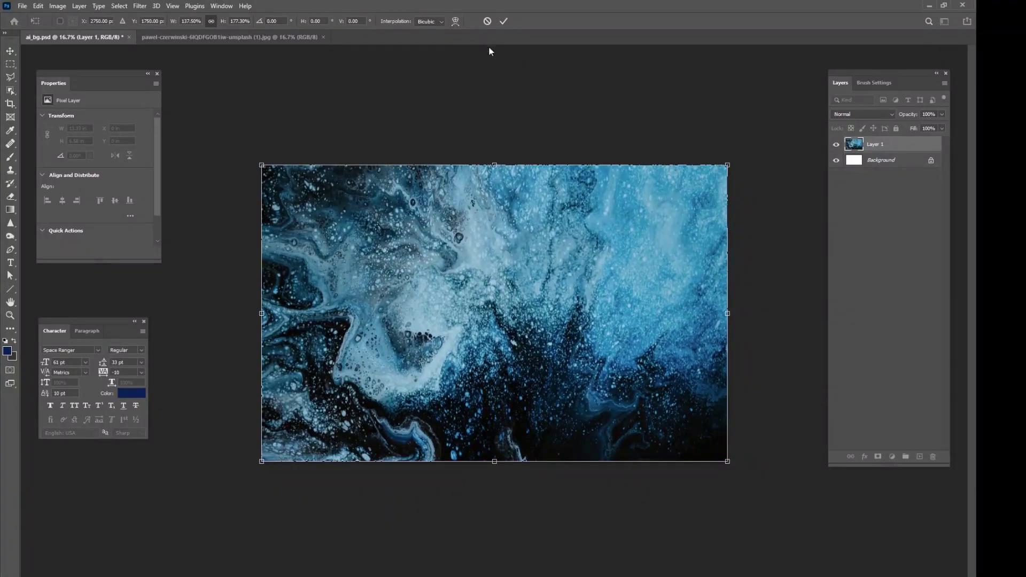
{"action": "left_click", "coordinate": [500, 21]}
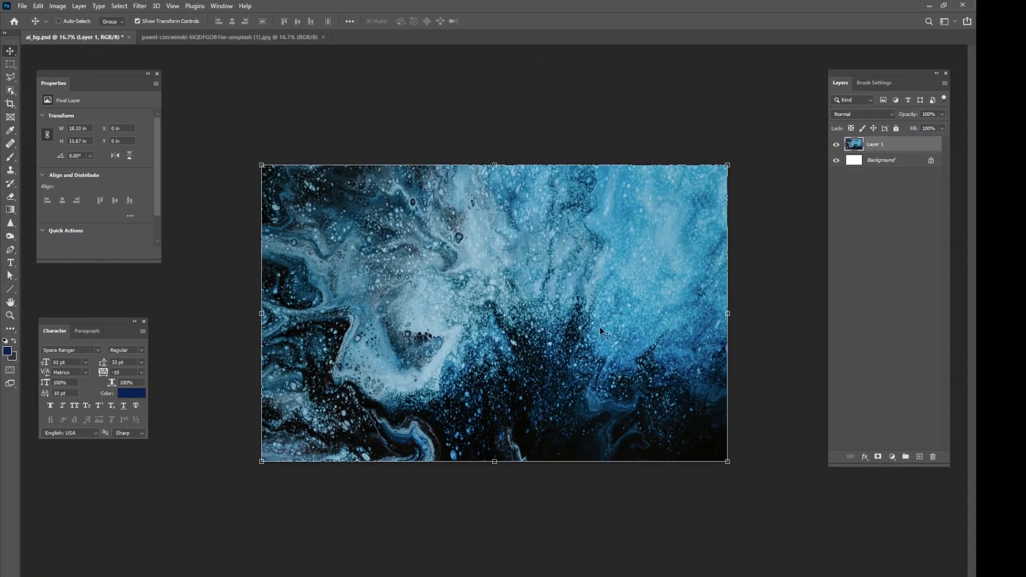
{"action": "left_click_drag", "start_coordinate": [855, 74], "coordinate": [835, 75]}
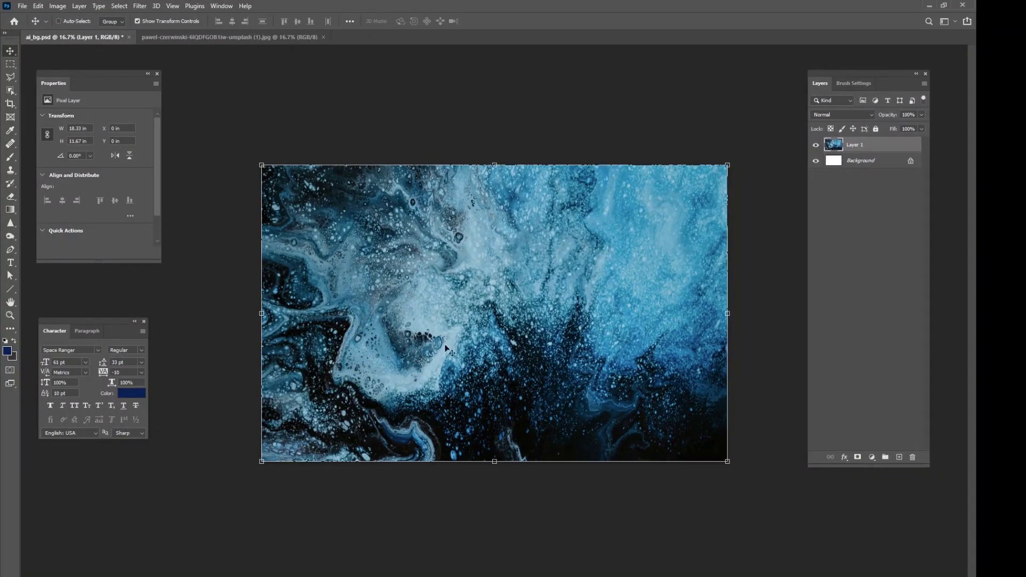
- Apply a heavy Gaussian Blur to the paint texture layer, then compare it with the layer hidden
{"action": "left_click", "coordinate": [140, 6]}
{"action": "mouse_move", "coordinate": [224, 136]}
{"action": "left_click", "coordinate": [291, 175]}
{"action": "left_click_drag", "start_coordinate": [635, 375], "coordinate": [641, 375]}
{"action": "left_click", "coordinate": [697, 238]}
{"action": "key", "text": "v"}
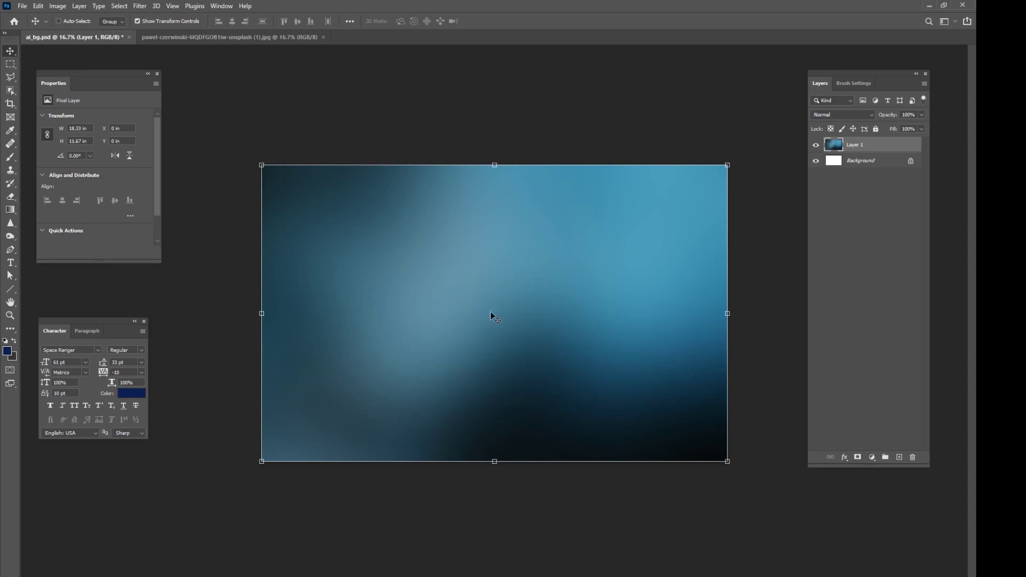
{"action": "left_click", "coordinate": [816, 144]}
{"action": "left_click", "coordinate": [816, 145]}
- Add 2% monochromatic noise with Gaussian distribution to the blurred background layer
{"action": "left_click", "coordinate": [140, 6]}
{"action": "mouse_move", "coordinate": [173, 165]}
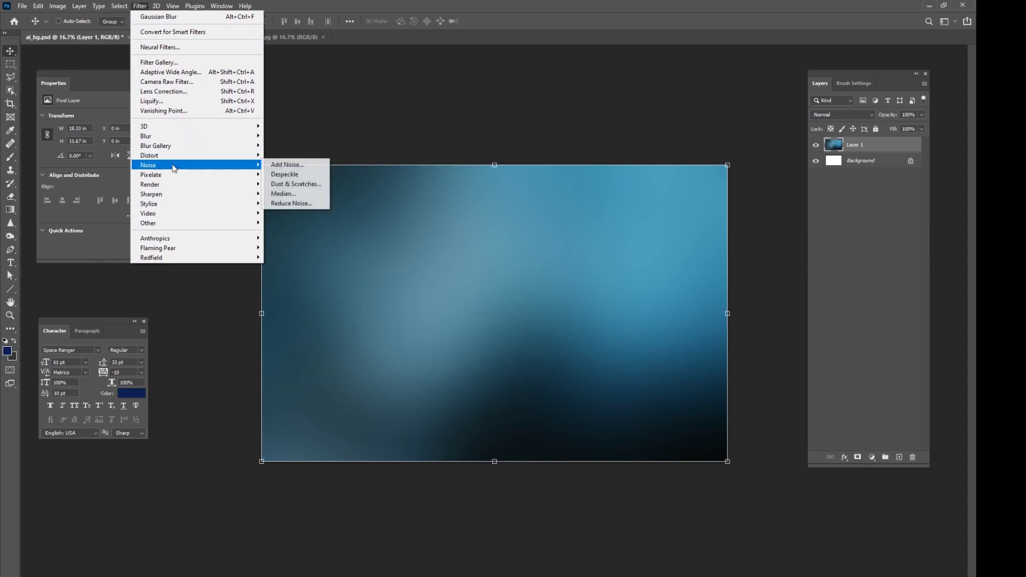
{"action": "left_click", "coordinate": [284, 167]}
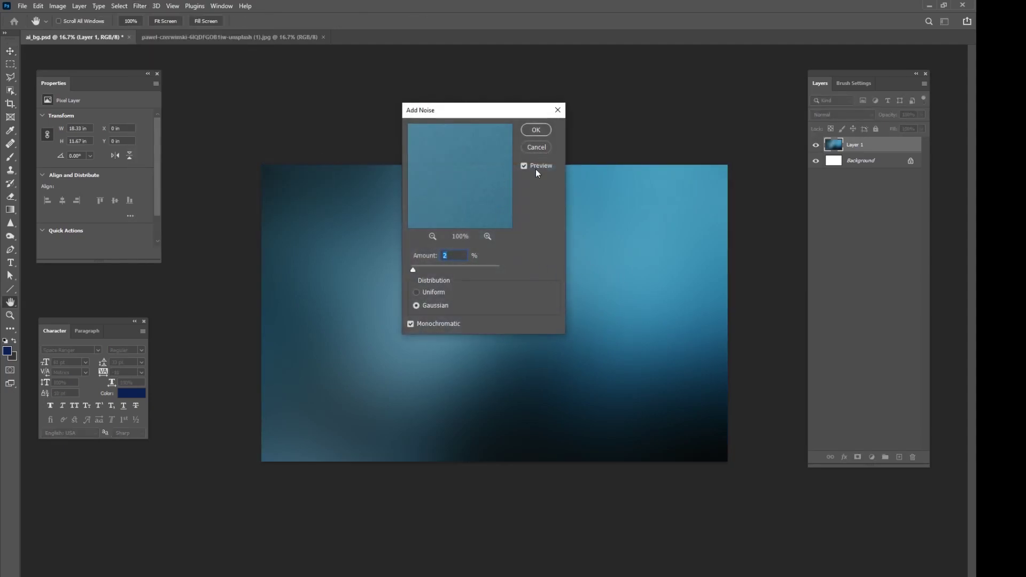
{"action": "key", "text": "Return"}
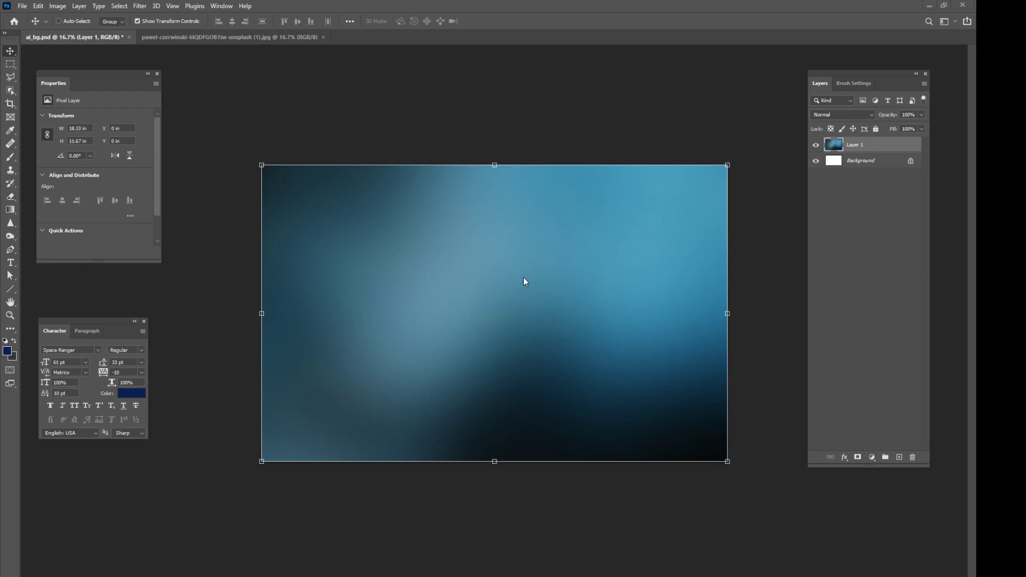
- Add a new layer above the blurred background and set the text colour to white, ffffff
{"action": "left_click", "coordinate": [900, 457]}
{"action": "left_click", "coordinate": [10, 263]}
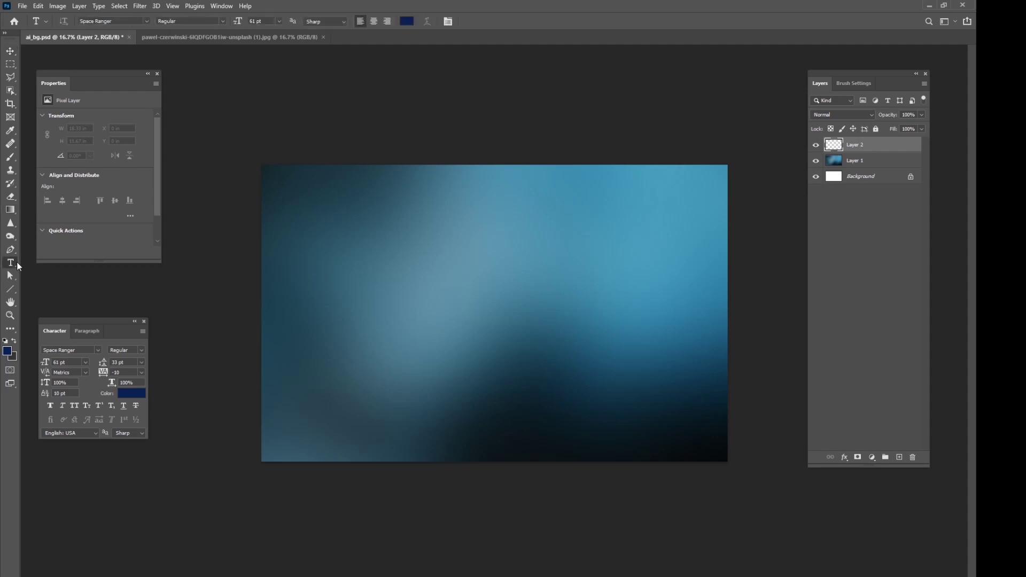
{"action": "left_click", "coordinate": [131, 394]}
{"action": "type", "text": "ffffff"}
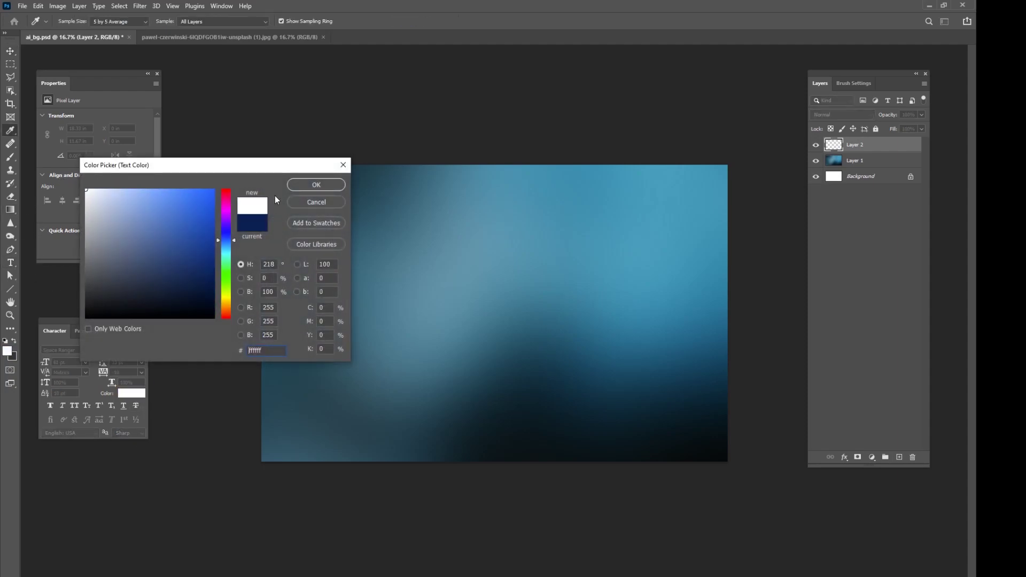
{"action": "left_click", "coordinate": [309, 187]}
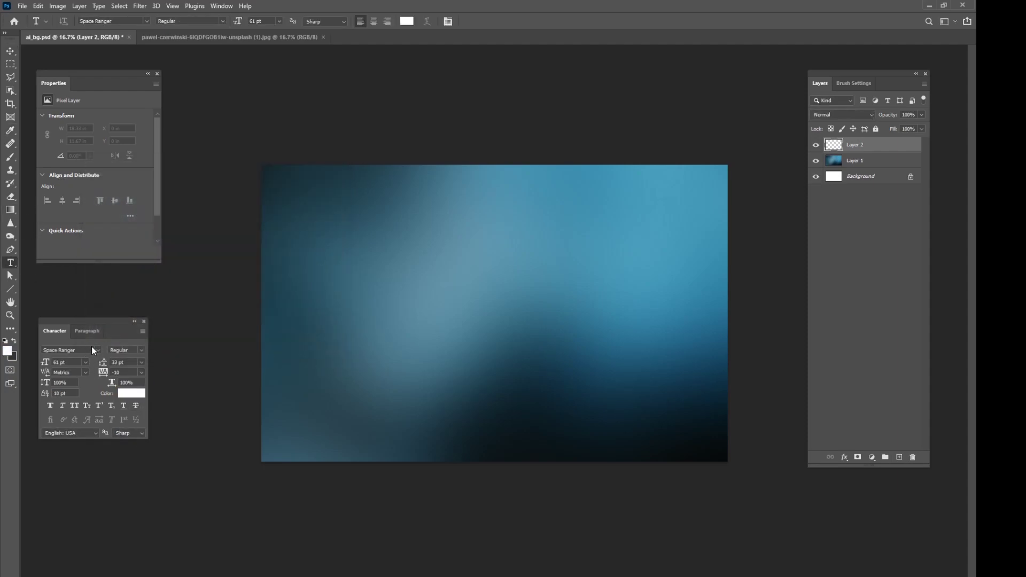
{"action": "left_click_drag", "start_coordinate": [98, 320], "coordinate": [127, 294]}
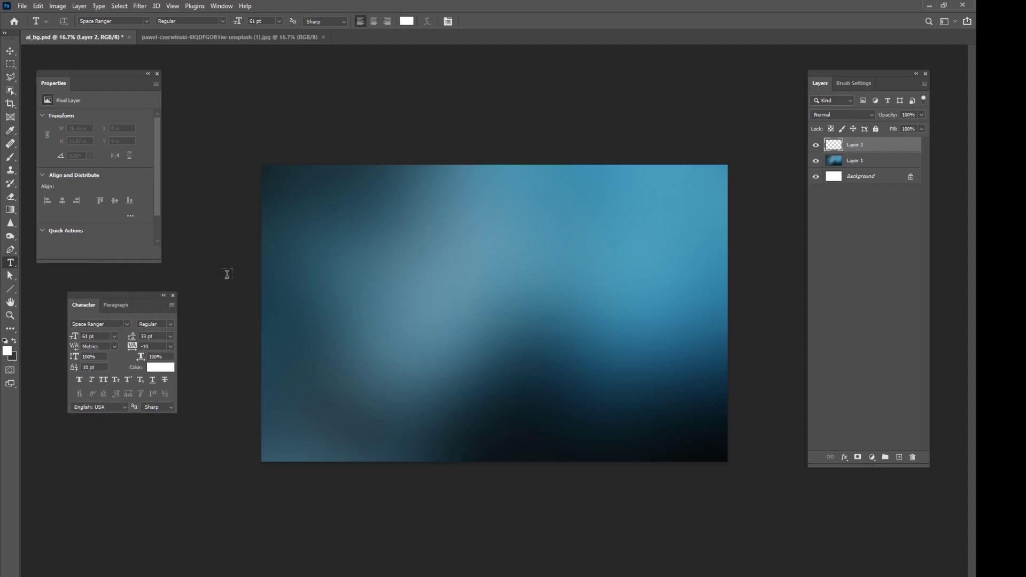
{"action": "left_click", "coordinate": [333, 272]}
{"action": "left_click", "coordinate": [468, 20]}
{"action": "left_click", "coordinate": [339, 276]}
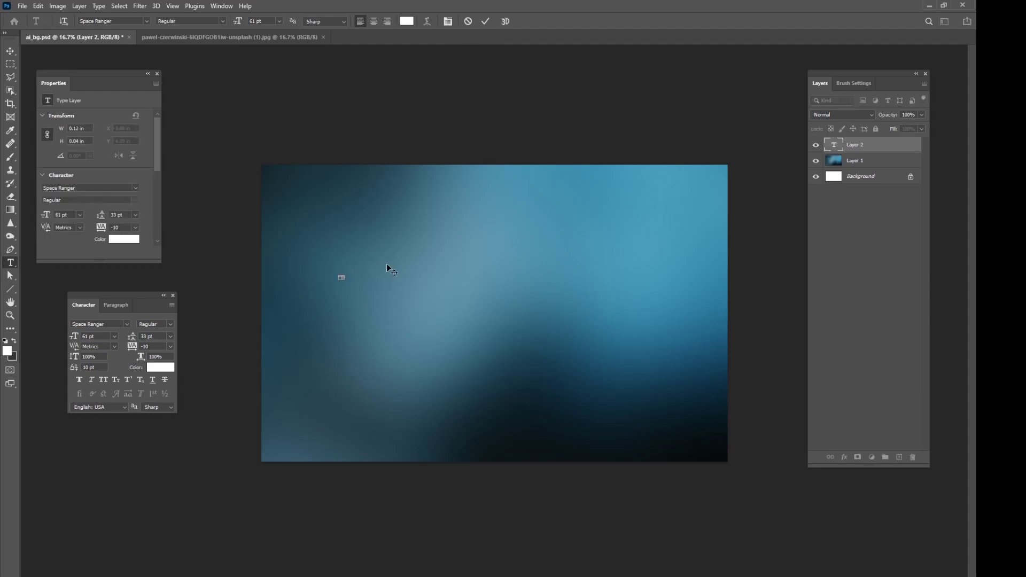
{"action": "left_click", "coordinate": [467, 21]}
- Place the two-line title "Artificial Intelligence" in white Space Ranger text on the left half of the canvas
{"action": "left_click", "coordinate": [321, 271]}
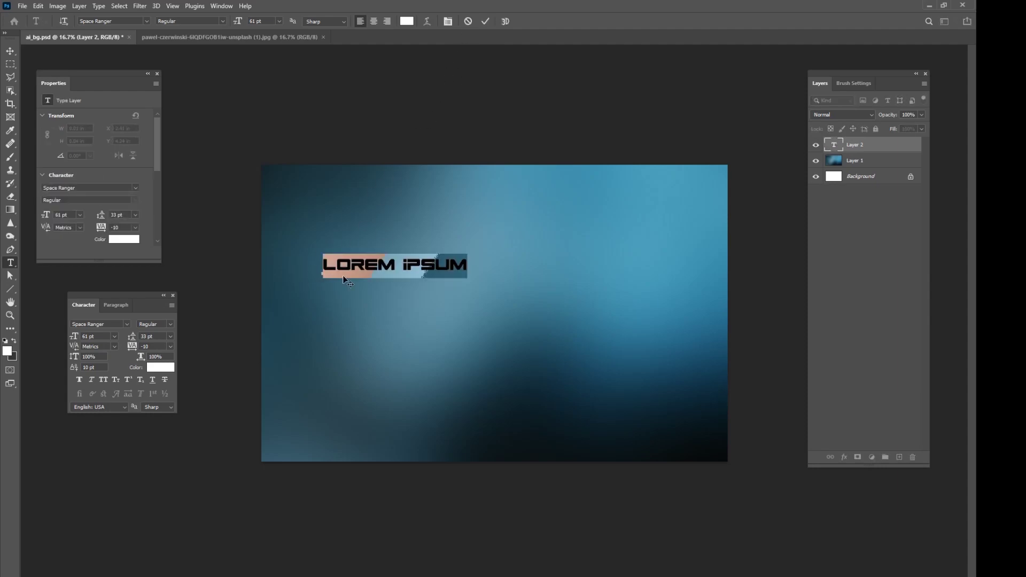
{"action": "type", "text": "A"}
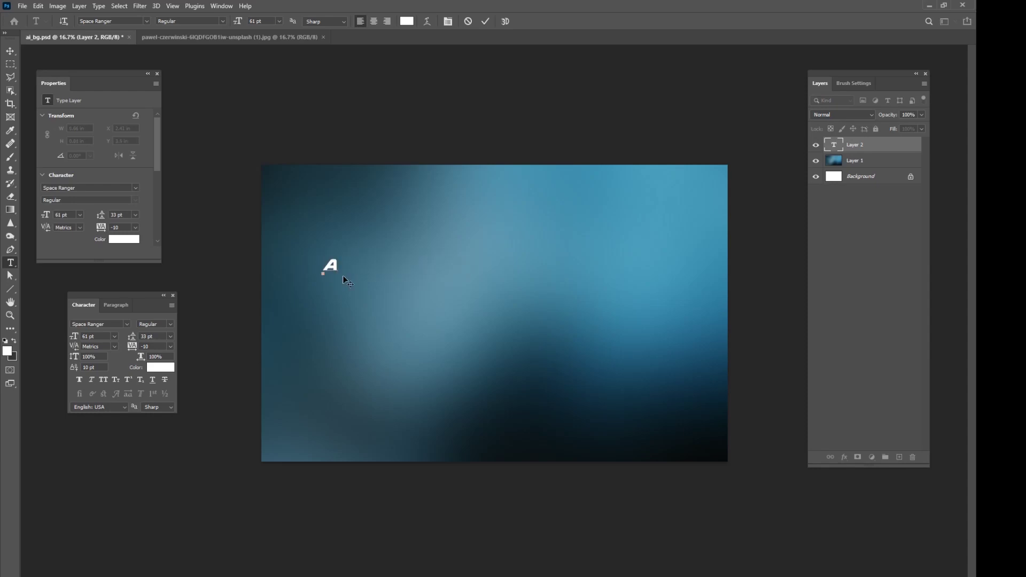
{"action": "type", "text": "RTIFICIAL "}
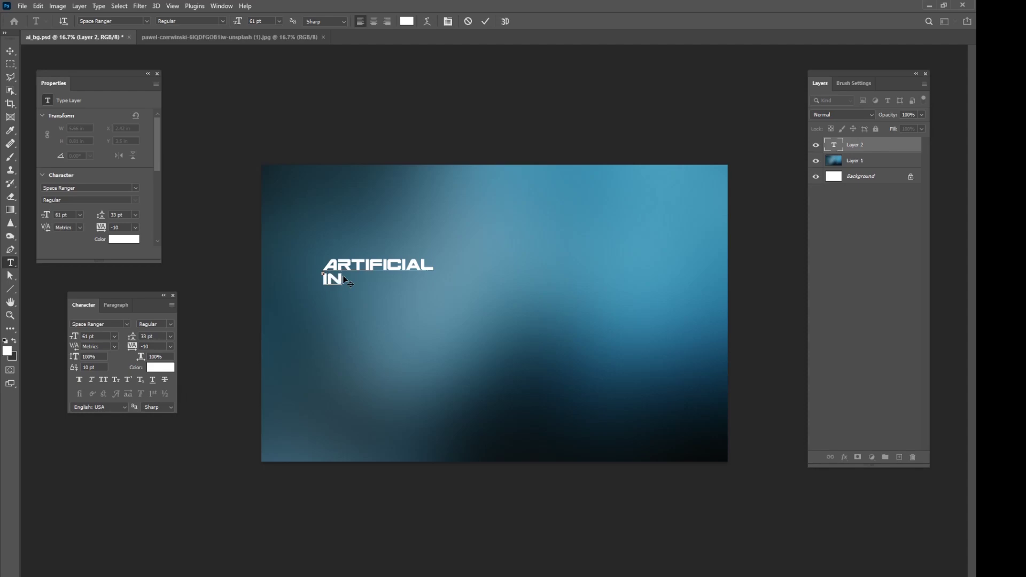
{"action": "type", "text": "INTELLIGENCE"}
{"action": "key", "text": "ctrl+Return"}
- Enlarge the title proportionally to about 132% of its size, keeping it on the canvas's left half
{"action": "left_click_drag", "start_coordinate": [444, 281], "coordinate": [544, 209]}
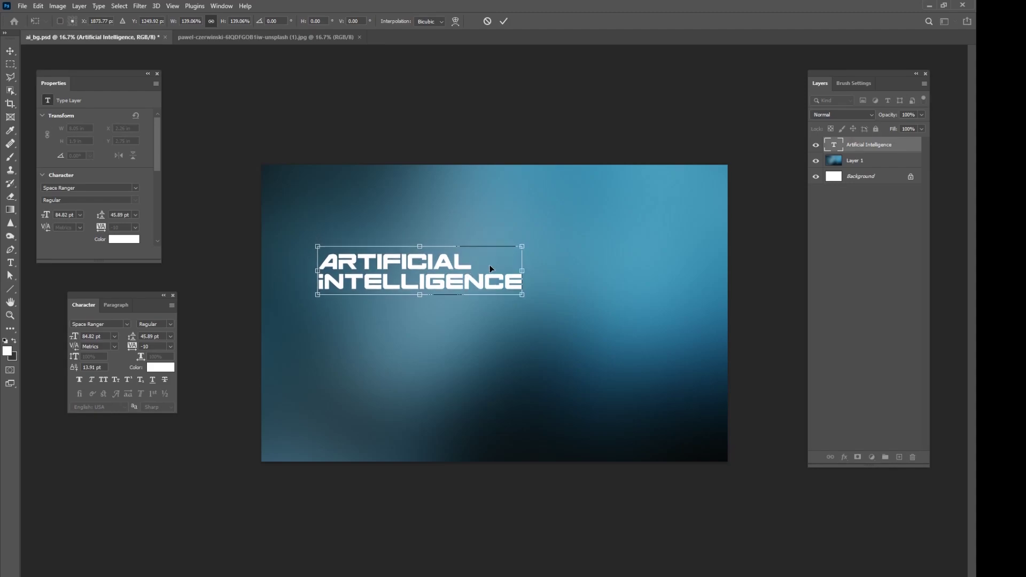
{"action": "left_click_drag", "start_coordinate": [522, 243], "coordinate": [489, 249]}
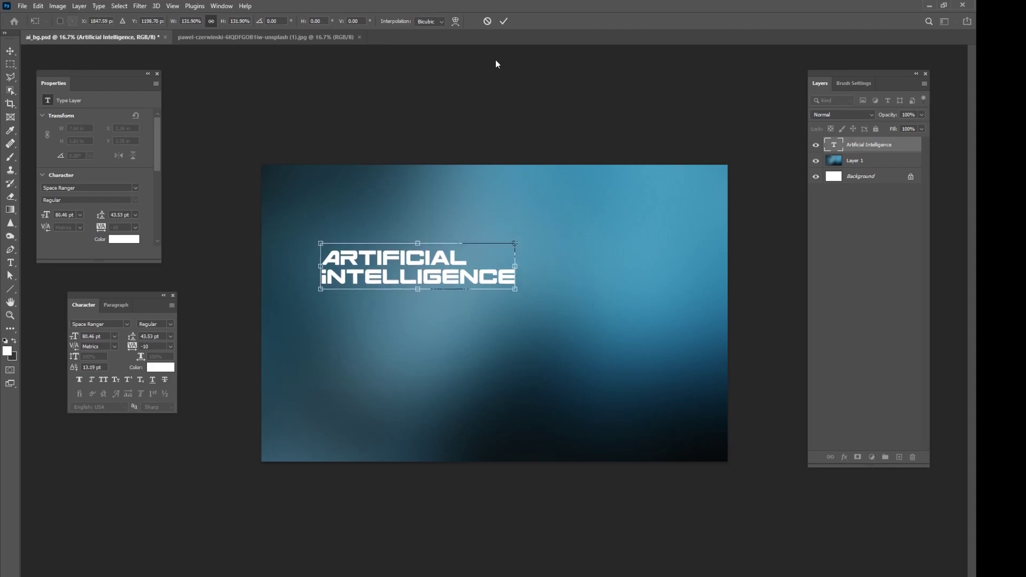
{"action": "left_click", "coordinate": [498, 25]}
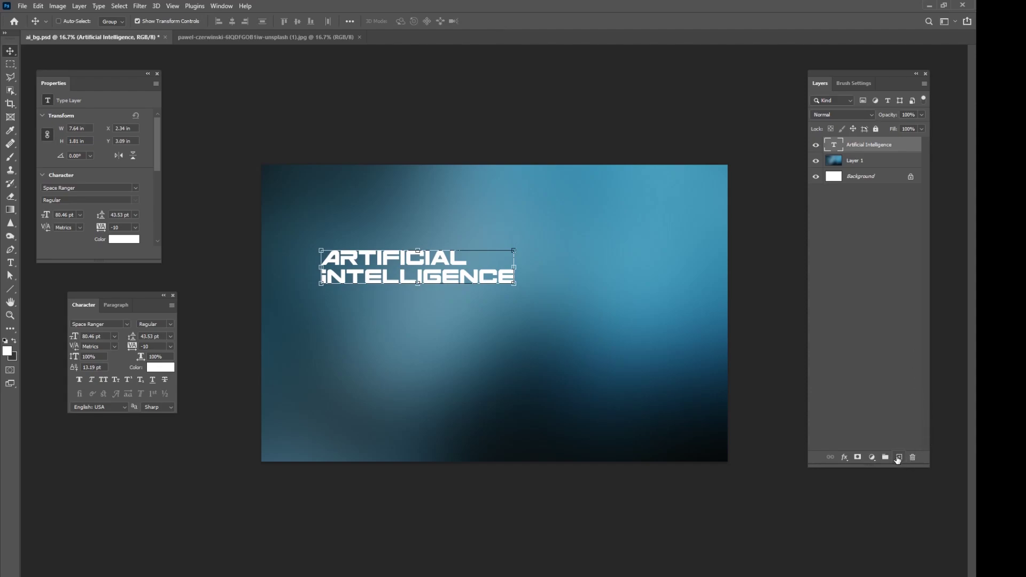
- On a new layer, brush a rough white outline of a face in profile on the canvas's right half
{"action": "left_click", "coordinate": [899, 457]}
{"action": "left_click", "coordinate": [11, 156]}
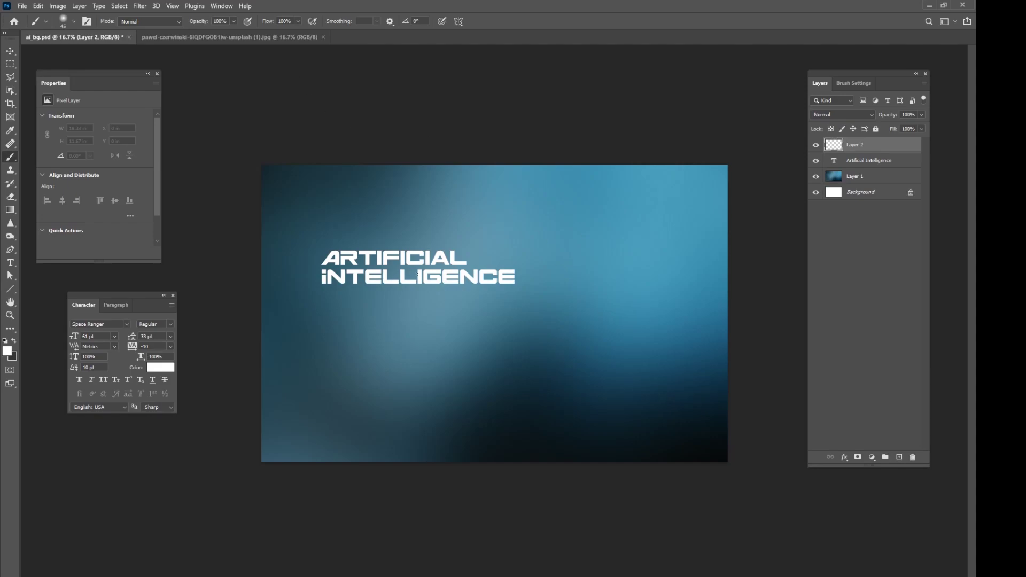
{"action": "mouse_move", "coordinate": [618, 230]}
{"action": "left_mouse_down"}
{"action": "mouse_move", "coordinate": [583, 245]}
{"action": "mouse_move", "coordinate": [557, 299]}
{"action": "mouse_move", "coordinate": [523, 320]}
{"action": "mouse_move", "coordinate": [545, 339]}
{"action": "mouse_move", "coordinate": [516, 375]}
{"action": "mouse_move", "coordinate": [521, 409]}
{"action": "mouse_move", "coordinate": [581, 430]}
{"action": "left_mouse_up"}
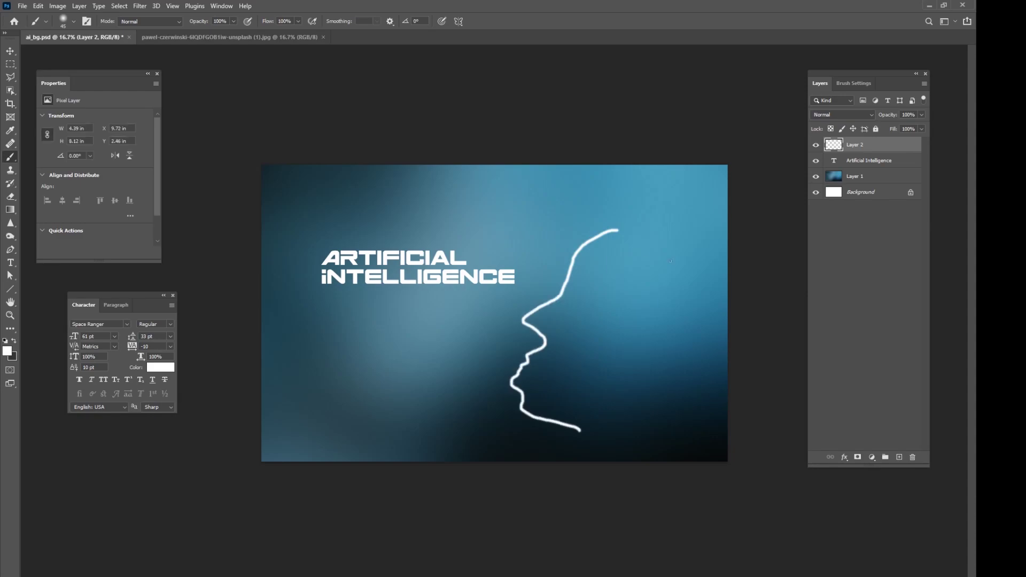
{"action": "left_click_drag", "start_coordinate": [614, 231], "coordinate": [653, 259]}
- Brush rough white layout marks around the title and along the edges of the canvas
{"action": "mouse_move", "coordinate": [257, 210]}
{"action": "left_mouse_down"}
{"action": "mouse_move", "coordinate": [331, 203]}
{"action": "mouse_move", "coordinate": [298, 211]}
{"action": "mouse_move", "coordinate": [299, 196]}
{"action": "mouse_move", "coordinate": [348, 203]}
{"action": "mouse_move", "coordinate": [418, 181]}
{"action": "mouse_move", "coordinate": [461, 198]}
{"action": "left_mouse_up"}
{"action": "left_click_drag", "start_coordinate": [295, 257], "coordinate": [280, 274]}
{"action": "mouse_move", "coordinate": [299, 342]}
{"action": "left_mouse_down"}
{"action": "mouse_move", "coordinate": [343, 332]}
{"action": "mouse_move", "coordinate": [389, 356]}
{"action": "left_mouse_up"}
{"action": "left_click", "coordinate": [354, 418]}
{"action": "left_click", "coordinate": [401, 449]}
{"action": "left_click_drag", "start_coordinate": [395, 461], "coordinate": [400, 395]}
{"action": "left_click_drag", "start_coordinate": [690, 164], "coordinate": [689, 210]}
{"action": "left_click_drag", "start_coordinate": [728, 373], "coordinate": [690, 382]}
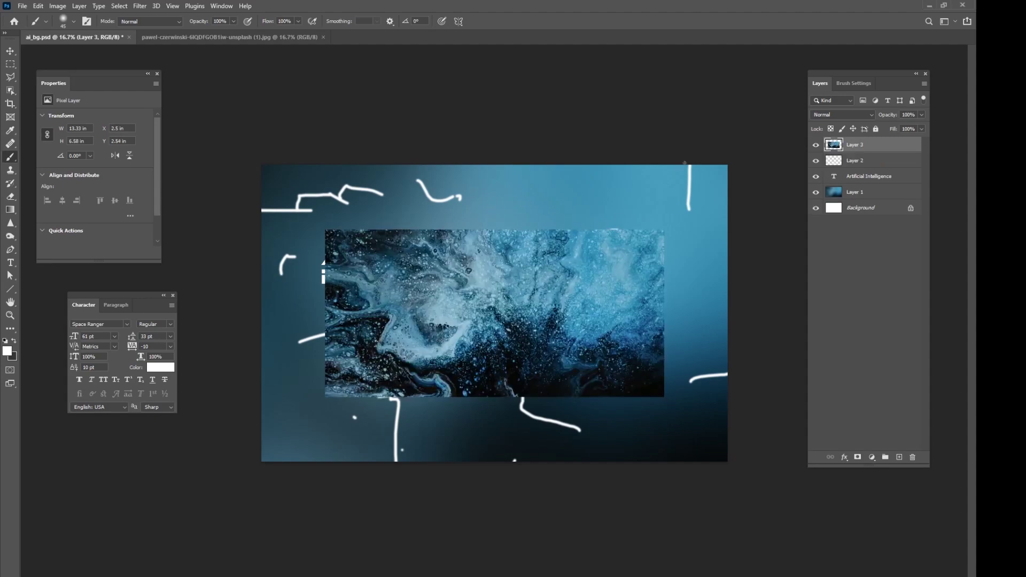
- Delete the pasted paint texture layer and add a new empty layer above the sketch layer
{"action": "key", "text": "Delete"}
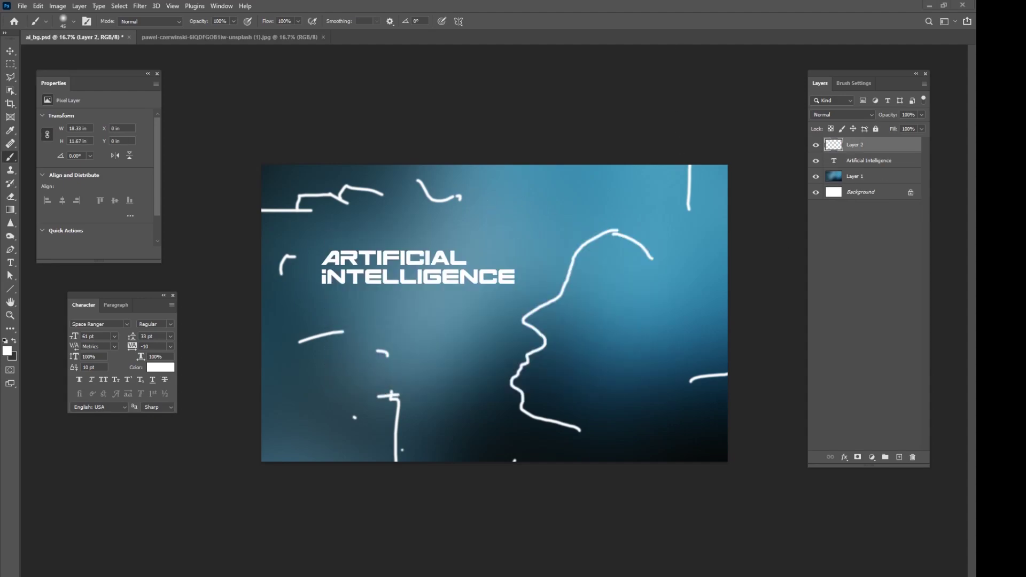
{"action": "key", "text": "ctrl+z"}
{"action": "key", "text": "ctrl+shift+z"}
{"action": "left_click", "coordinate": [900, 457]}
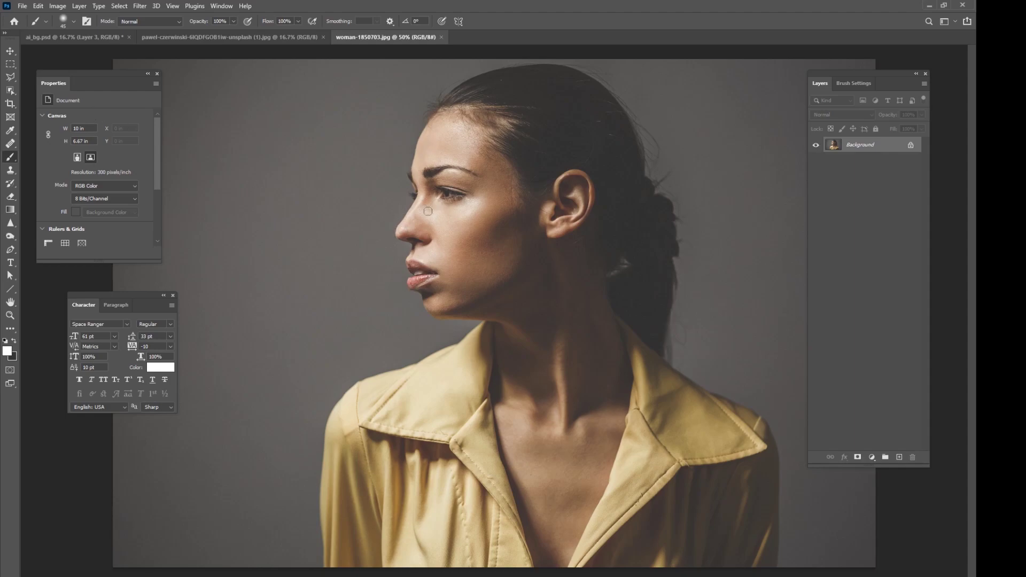
- Select the woman in woman-1850703.jpg with Select Subject and copy her cutout into ai_bg.psd
{"action": "left_click", "coordinate": [11, 91]}
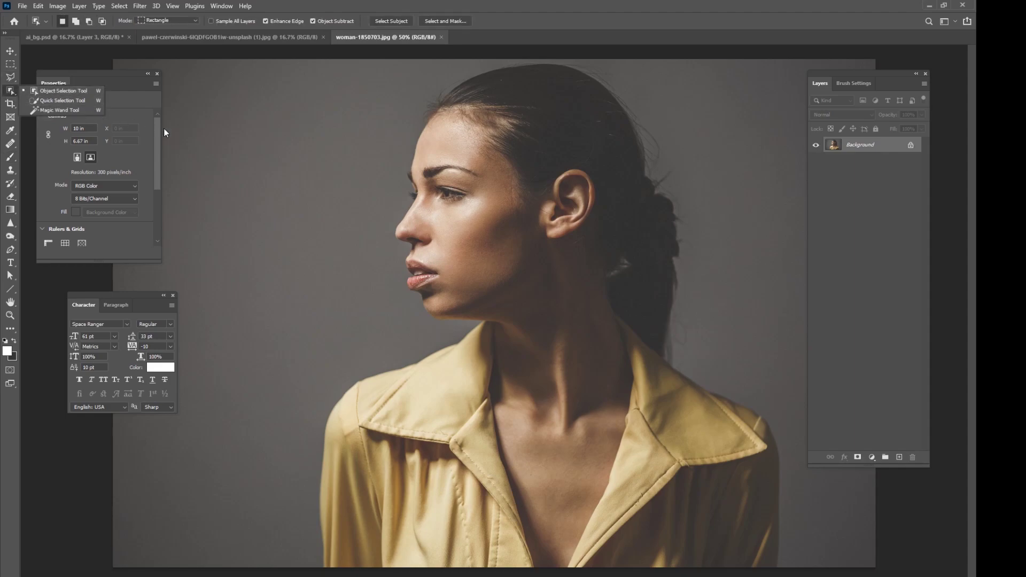
{"action": "left_click", "coordinate": [62, 91]}
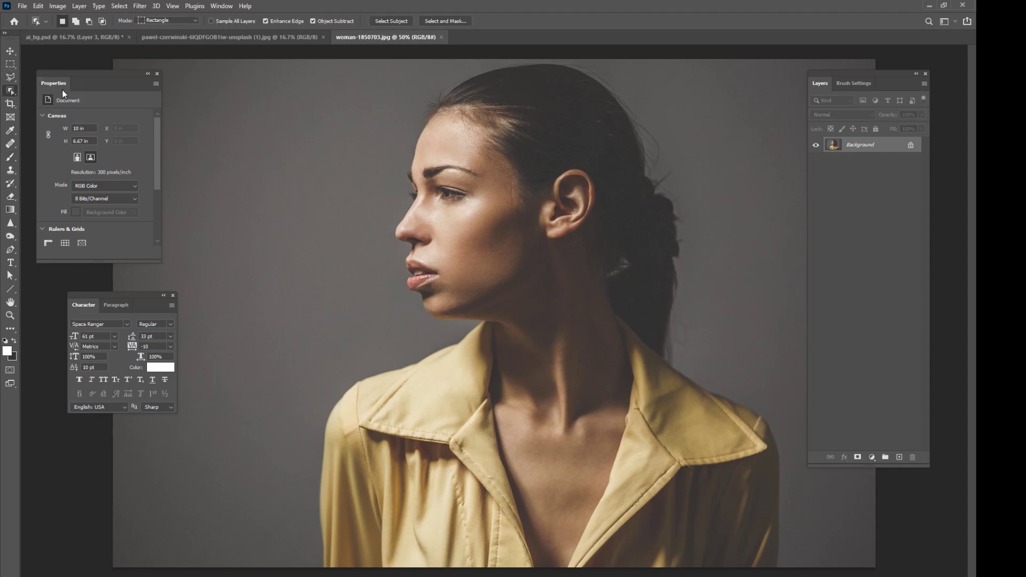
{"action": "right_click", "coordinate": [11, 91]}
{"action": "left_click", "coordinate": [56, 94]}
{"action": "left_click", "coordinate": [393, 20]}
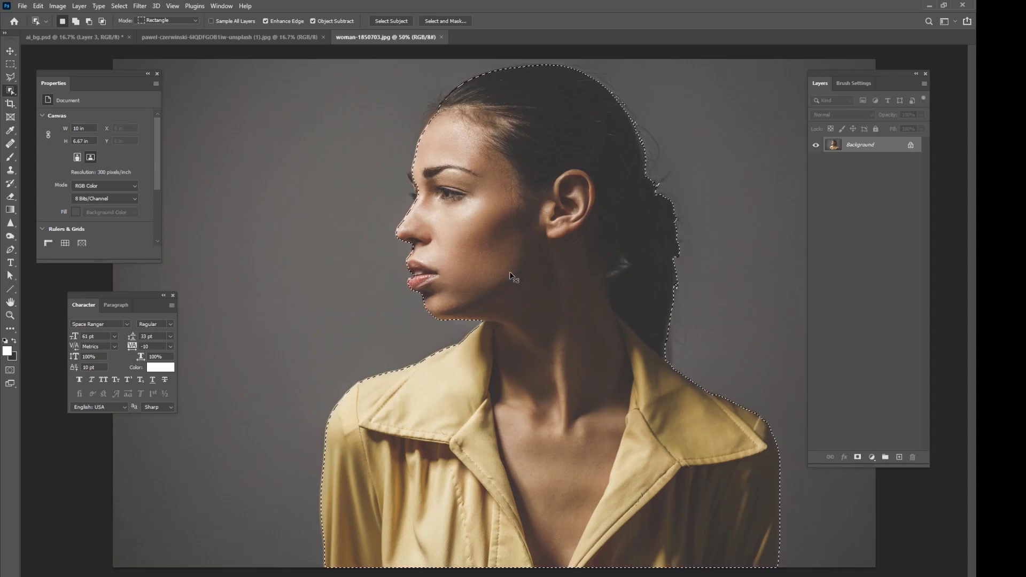
{"action": "left_click", "coordinate": [104, 38]}
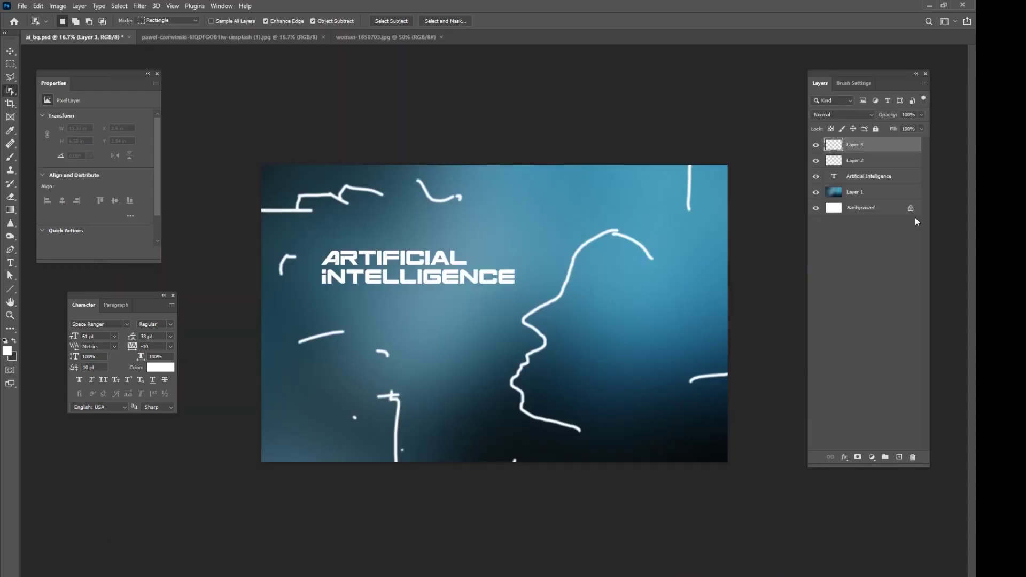
{"action": "key", "text": "ctrl+v"}
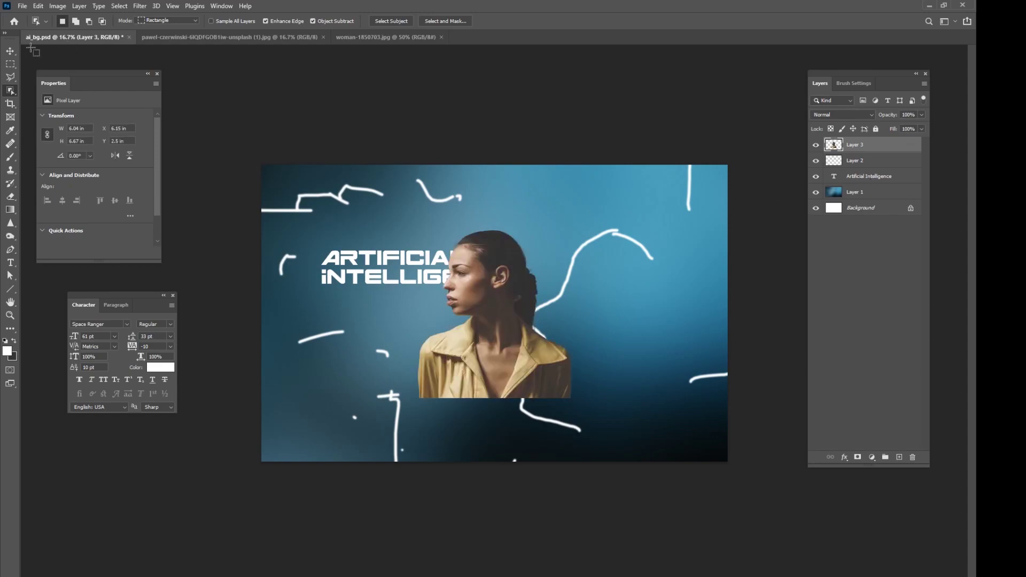
- Scale the woman's cutout to about 222%, rotate it about 11.5° and place her over the canvas's right side
{"action": "left_click", "coordinate": [10, 51]}
{"action": "left_click_drag", "start_coordinate": [571, 223], "coordinate": [759, 131]}
{"action": "left_click_drag", "start_coordinate": [625, 175], "coordinate": [641, 283]}
{"action": "left_click_drag", "start_coordinate": [465, 185], "coordinate": [434, 133]}
{"action": "left_click_drag", "start_coordinate": [500, 231], "coordinate": [552, 245]}
{"action": "mouse_move", "coordinate": [488, 149]}
{"action": "left_mouse_down"}
{"action": "mouse_move", "coordinate": [481, 135]}
{"action": "mouse_move", "coordinate": [540, 229]}
{"action": "mouse_move", "coordinate": [468, 144]}
{"action": "left_mouse_up"}
{"action": "left_click_drag", "start_coordinate": [541, 121], "coordinate": [537, 119]}
{"action": "left_click_drag", "start_coordinate": [535, 193], "coordinate": [544, 198]}
{"action": "left_click_drag", "start_coordinate": [474, 152], "coordinate": [469, 145]}
{"action": "left_click_drag", "start_coordinate": [516, 121], "coordinate": [515, 122]}
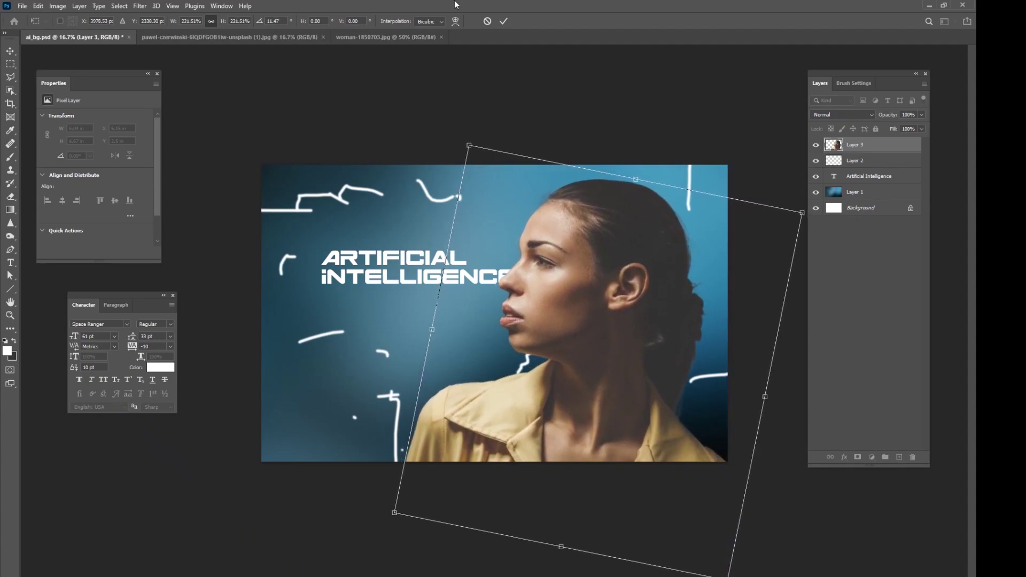
{"action": "left_click", "coordinate": [506, 21]}
- Shrink the title to about 86% and position it to the left of the woman's face
{"action": "left_click", "coordinate": [865, 176]}
{"action": "left_click_drag", "start_coordinate": [514, 251], "coordinate": [481, 238]}
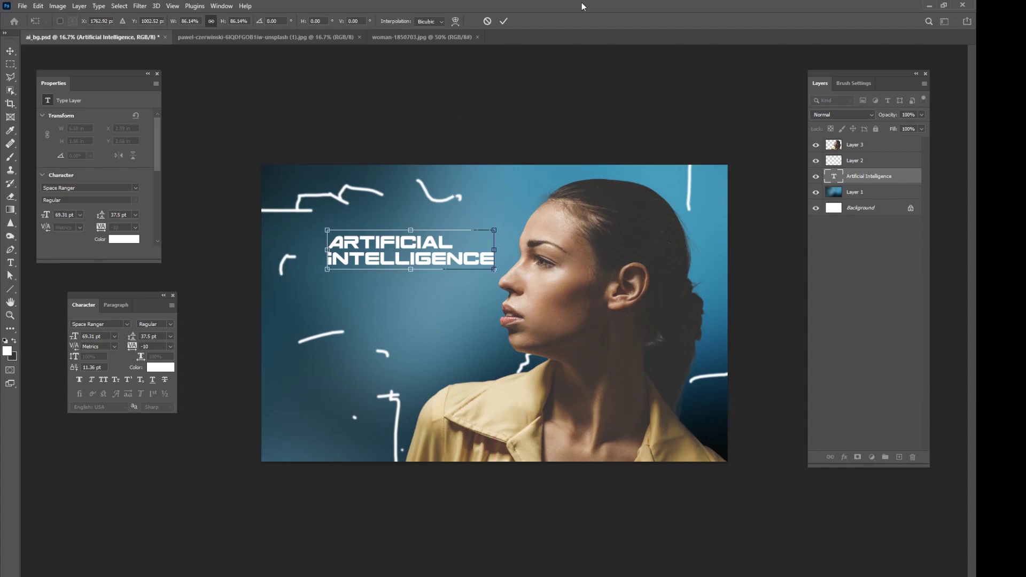
{"action": "left_click", "coordinate": [504, 21]}
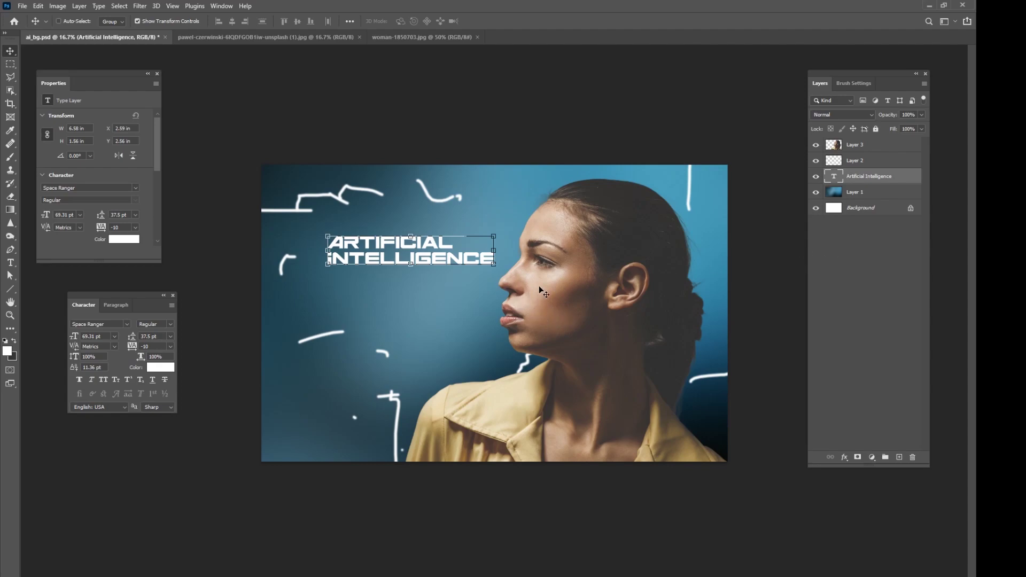
- Add a new layer above the woman's layer and clip it to her
{"action": "left_click", "coordinate": [862, 149]}
{"action": "left_click", "coordinate": [900, 457]}
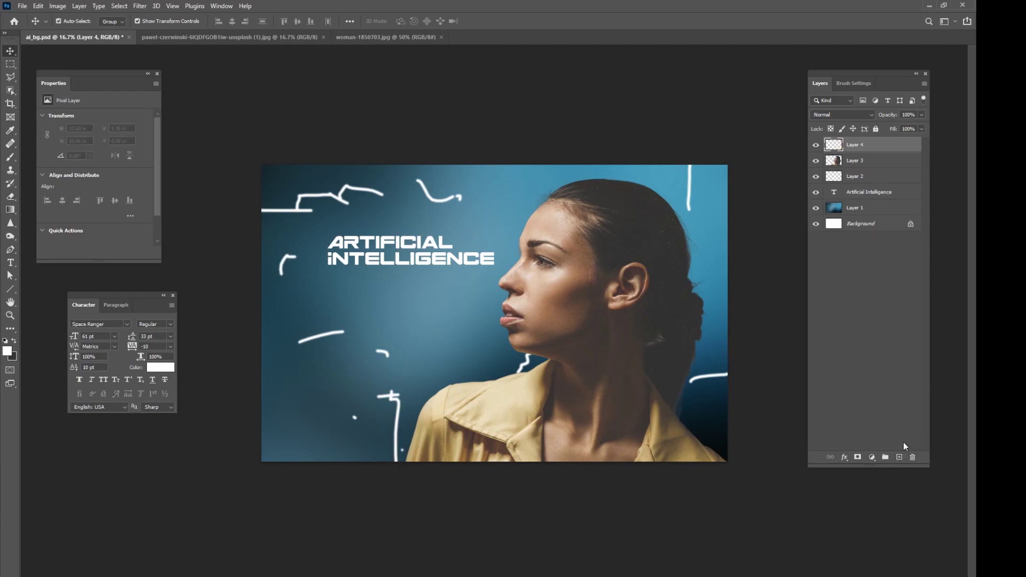
{"action": "key", "text": "ctrl+alt+g"}
- Fill the clipped layer with dark navy sampled from the canvas's lower-right corner and set its blend mode to Multiply
{"action": "right_click", "coordinate": [11, 209]}
{"action": "left_click", "coordinate": [49, 220]}
{"action": "left_click", "coordinate": [698, 414], "text": "alt"}
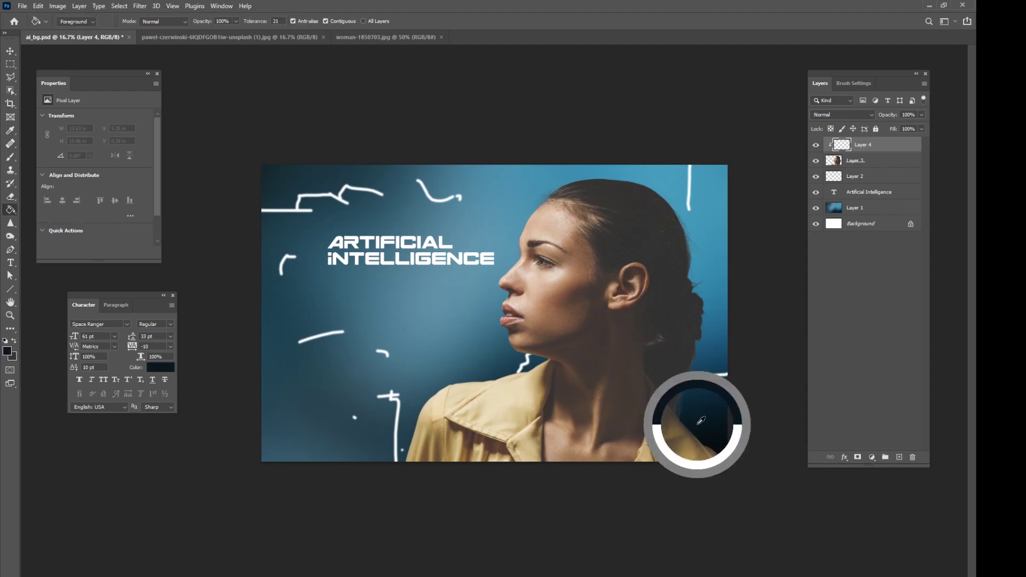
{"action": "left_click", "coordinate": [621, 310]}
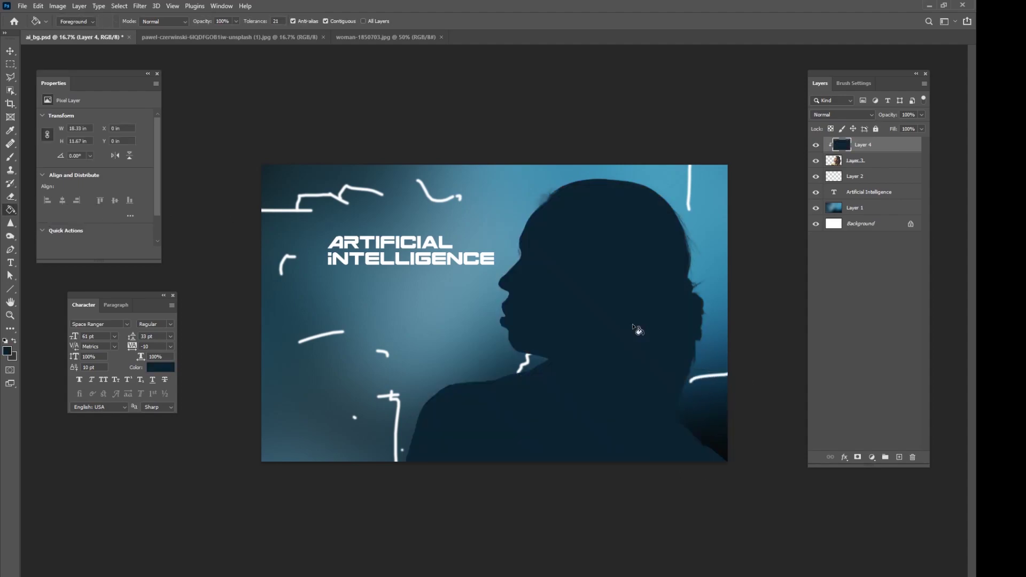
{"action": "left_click", "coordinate": [845, 115]}
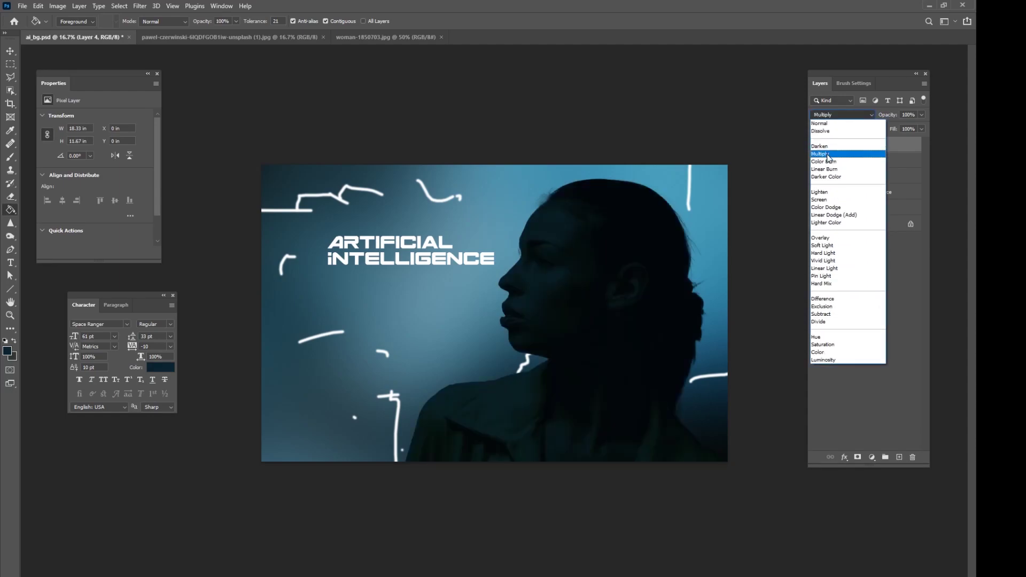
{"action": "left_click", "coordinate": [829, 153]}
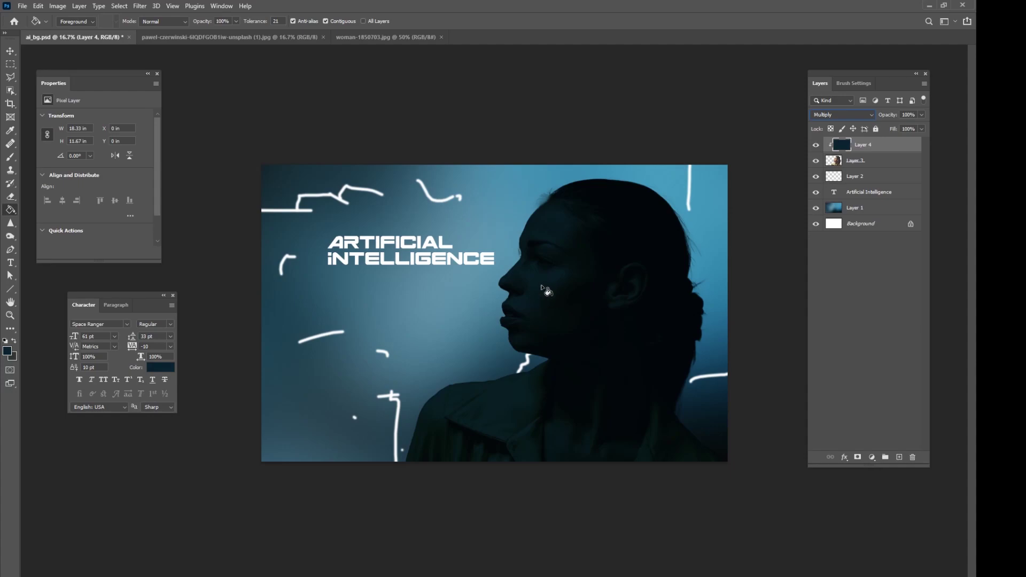
- Add a layer mask to the woman's layer, Layer 3
{"action": "key", "text": "ctrl+plus"}
{"action": "key", "text": "ctrl+plus"}
{"action": "key", "text": "ctrl+plus"}
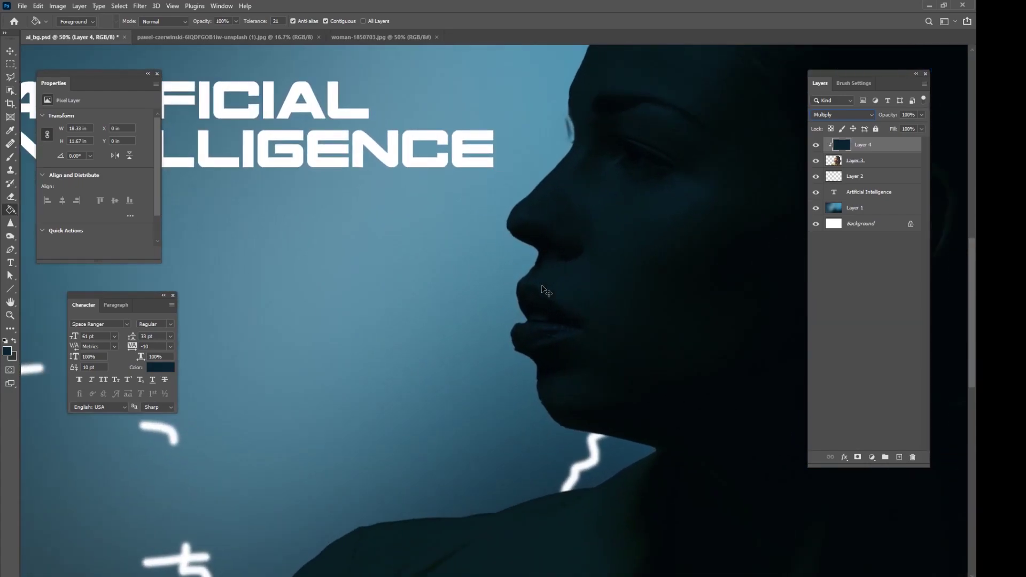
{"action": "key", "text": "ctrl+plus"}
{"action": "left_click_drag", "start_coordinate": [544, 287], "coordinate": [504, 297]}
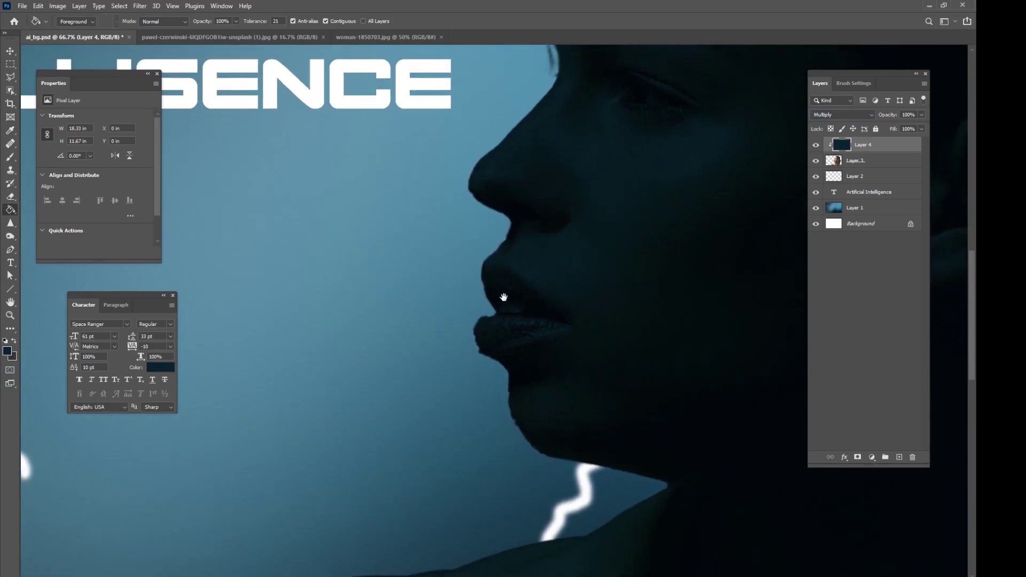
{"action": "left_click", "coordinate": [865, 162]}
{"action": "left_click", "coordinate": [857, 457]}
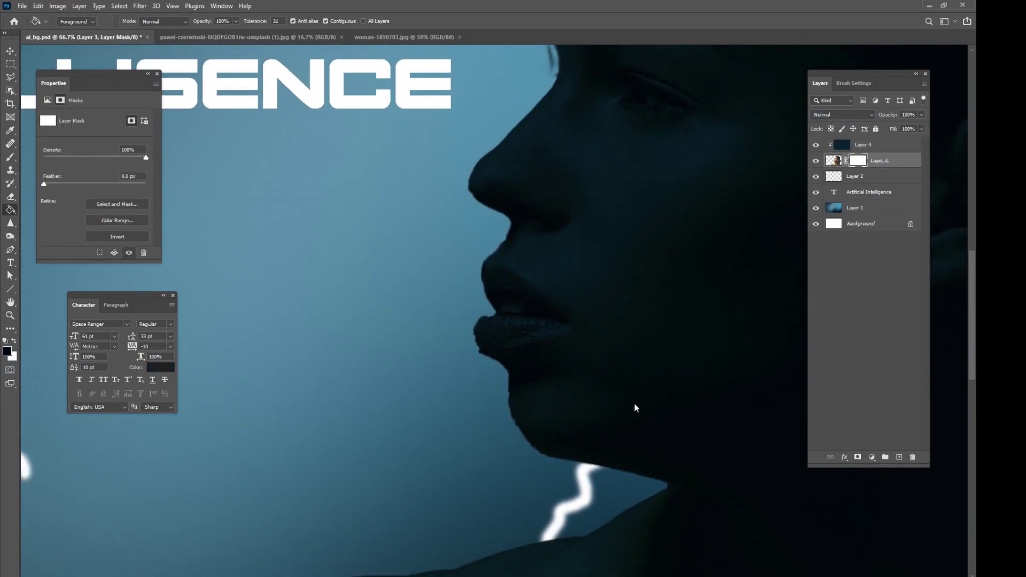
- Mask out the rough edges along the woman's brow, nose, lips and chin with a 36 px soft black brush
{"action": "left_click", "coordinate": [5, 155]}
{"action": "right_click", "coordinate": [520, 254]}
{"action": "left_click_drag", "start_coordinate": [539, 265], "coordinate": [537, 266]}
{"action": "left_click", "coordinate": [407, 209]}
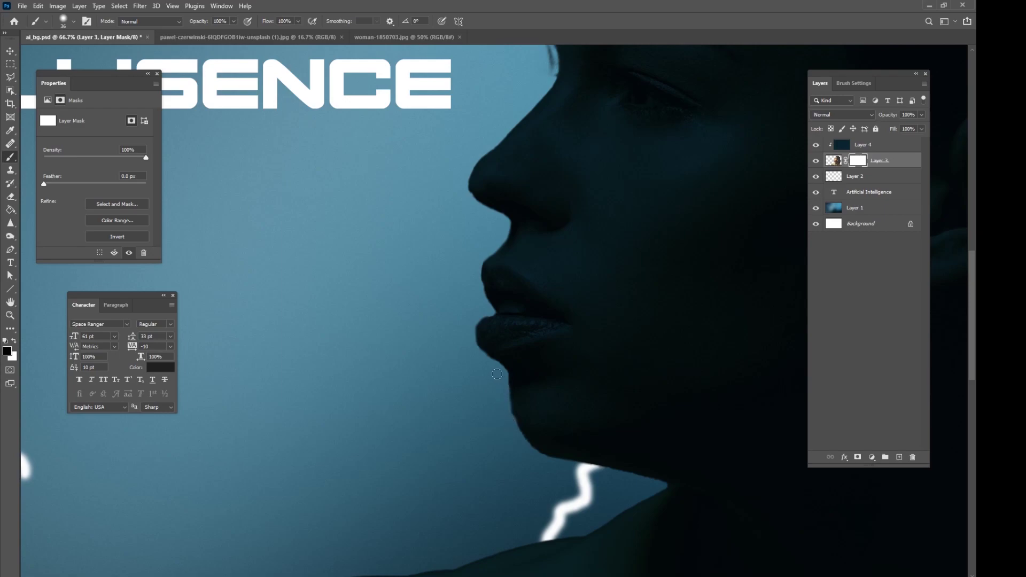
{"action": "scroll", "coordinate": [488, 362], "scroll_direction": "up", "scroll_amount": 3}
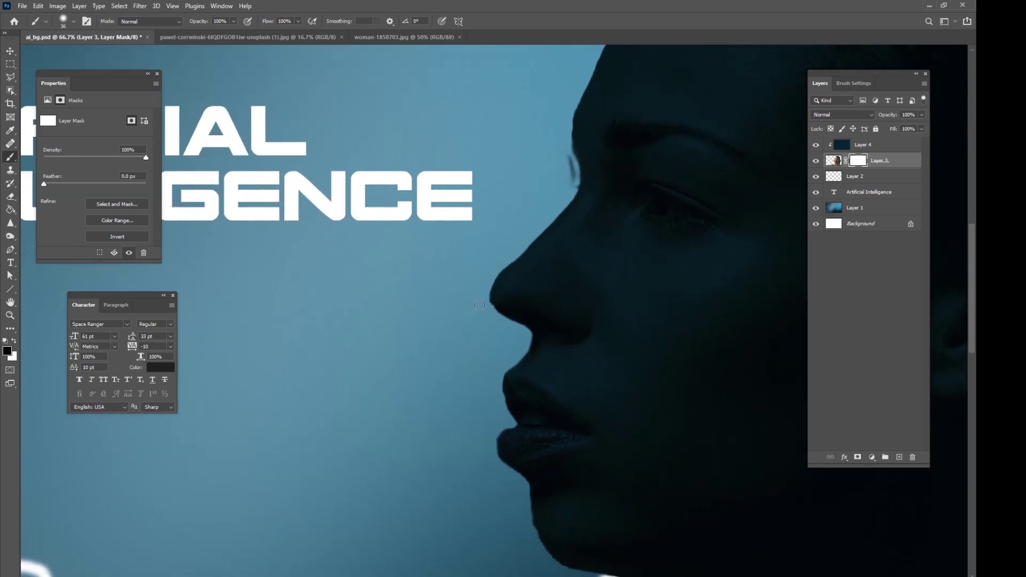
{"action": "left_click_drag", "start_coordinate": [570, 182], "coordinate": [565, 225]}
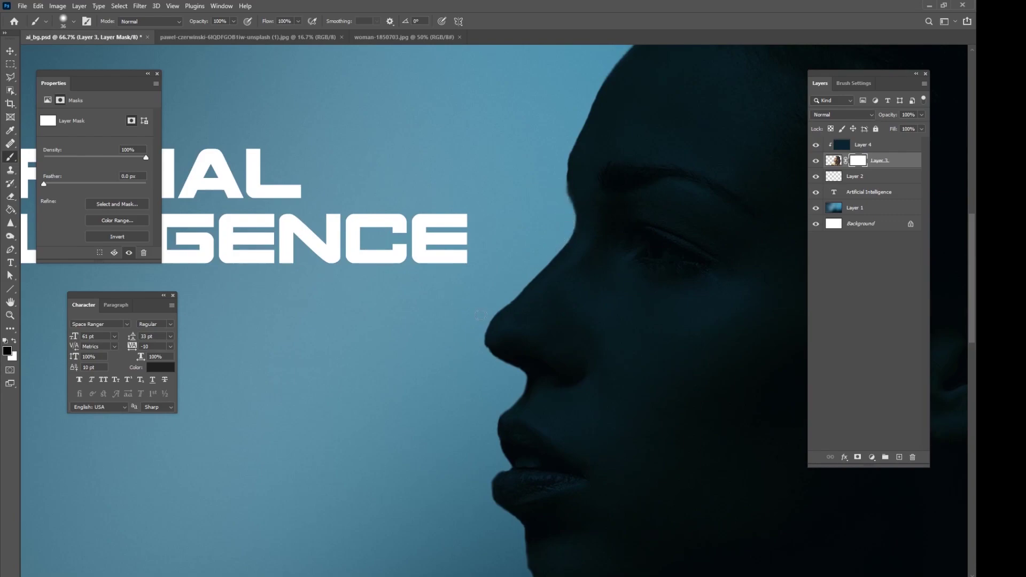
{"action": "key", "text": "x"}
{"action": "key", "text": "x"}
{"action": "left_click_drag", "start_coordinate": [514, 300], "coordinate": [466, 200]}
{"action": "left_click_drag", "start_coordinate": [428, 423], "coordinate": [424, 299]}
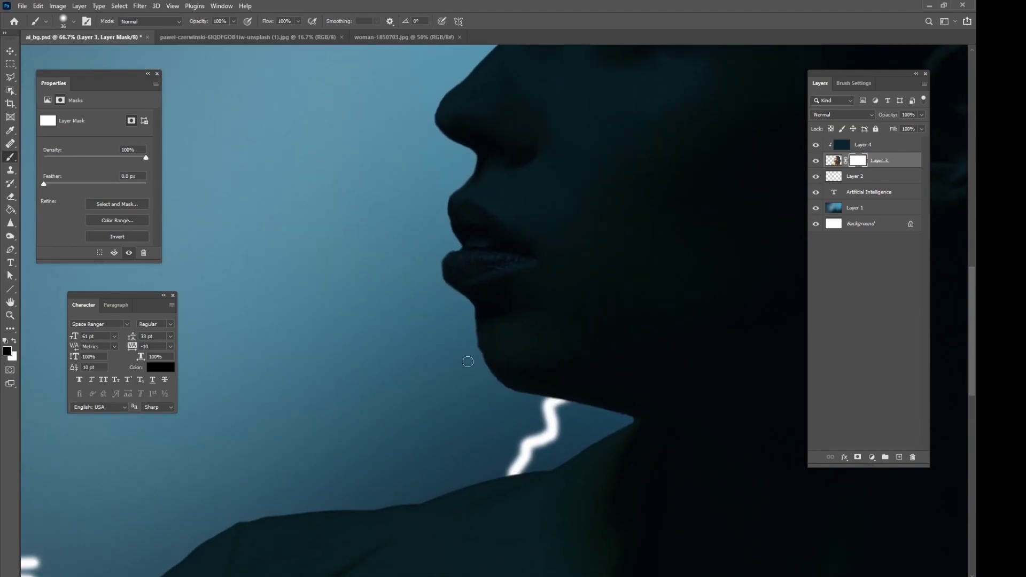
{"action": "left_click_drag", "start_coordinate": [479, 369], "coordinate": [352, 222]}
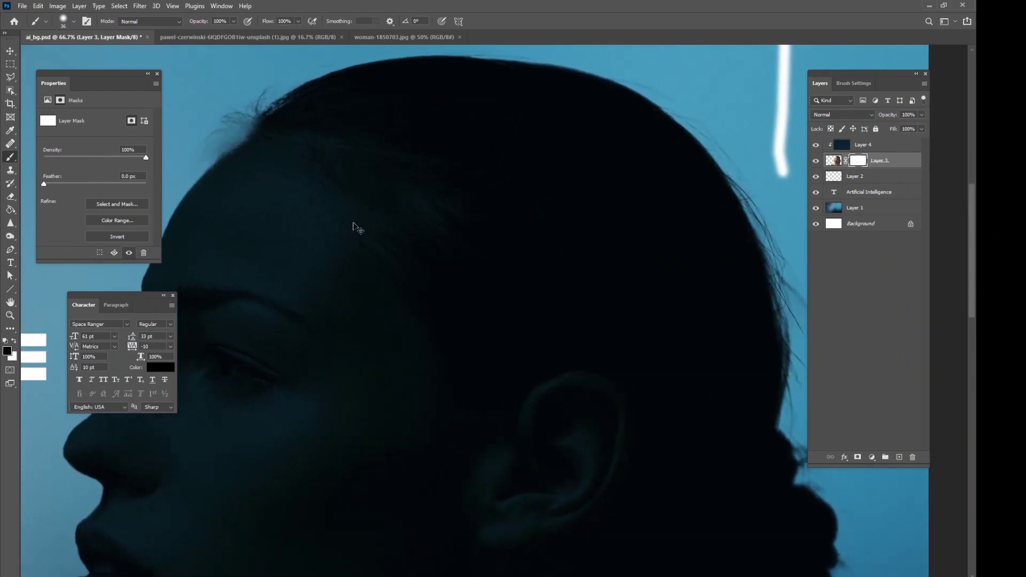
- Apply the layer mask permanently to the woman's layer
{"action": "key", "text": "ctrl+minus"}
{"action": "key", "text": "ctrl+minus"}
{"action": "key", "text": "ctrl+minus"}
{"action": "key", "text": "ctrl+minus"}
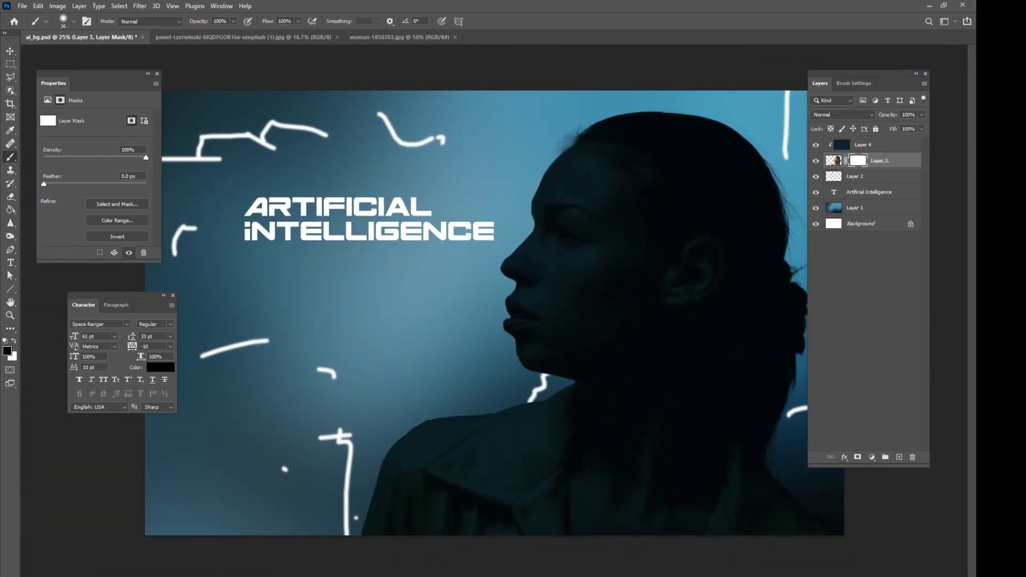
{"action": "right_click", "coordinate": [657, 303]}
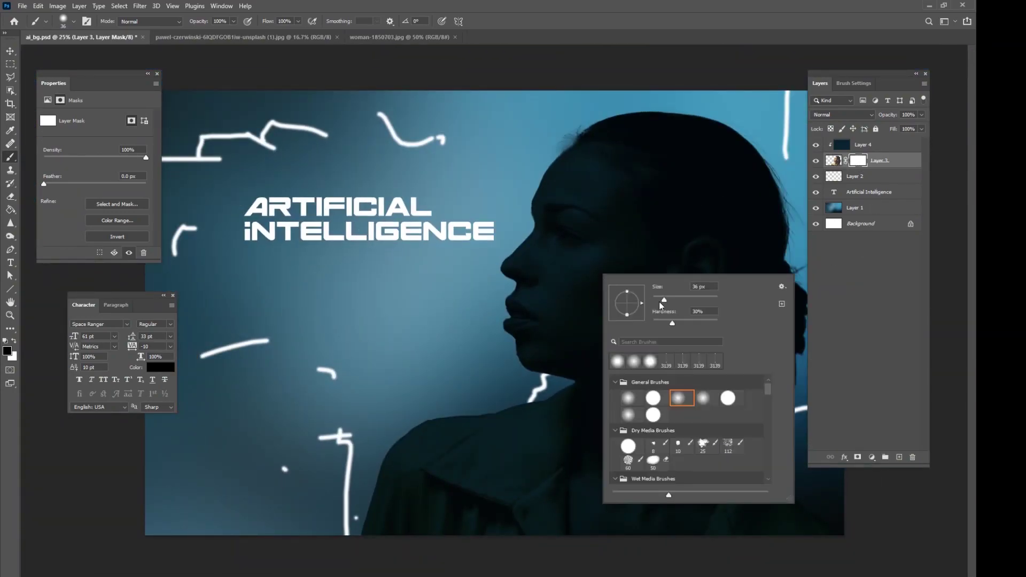
{"action": "right_click", "coordinate": [857, 163]}
{"action": "left_click", "coordinate": [872, 192]}
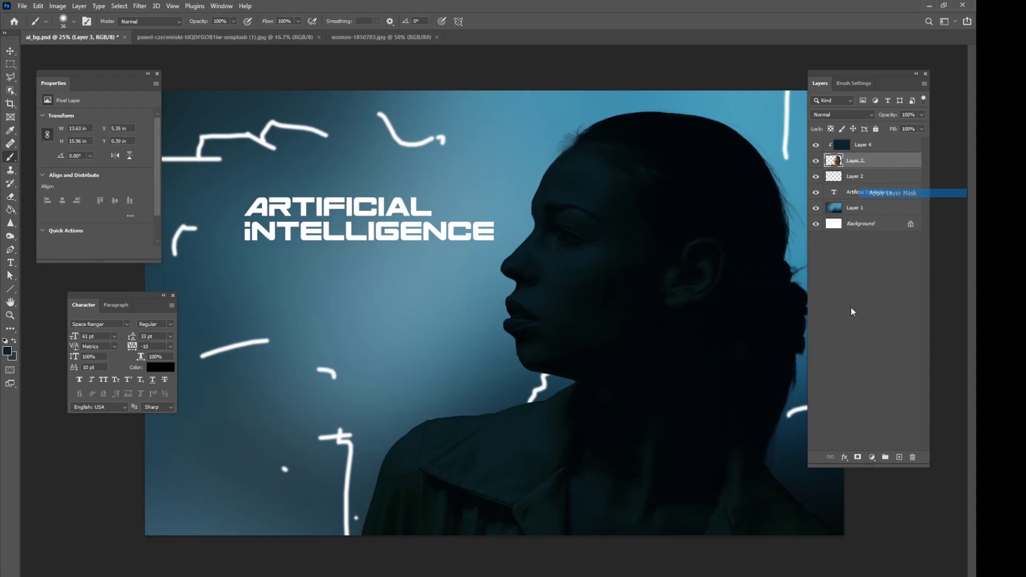
- Add a fresh layer mask to the woman's layer and close the Character window
{"action": "left_click", "coordinate": [857, 458]}
{"action": "right_click", "coordinate": [648, 324]}
{"action": "left_click_drag", "start_coordinate": [738, 342], "coordinate": [735, 340]}
{"action": "left_click", "coordinate": [769, 20]}
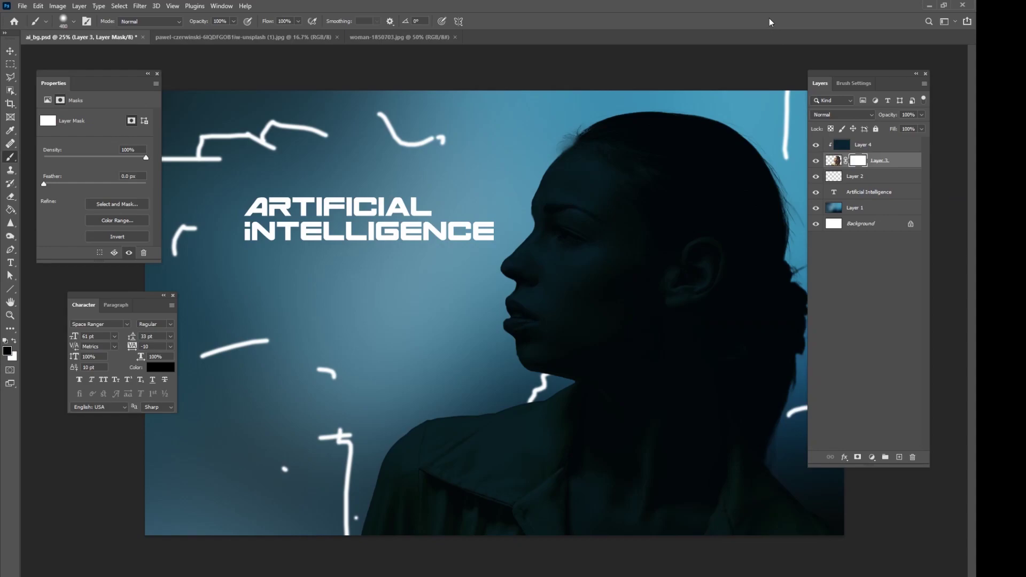
{"action": "key", "text": "ctrl+minus"}
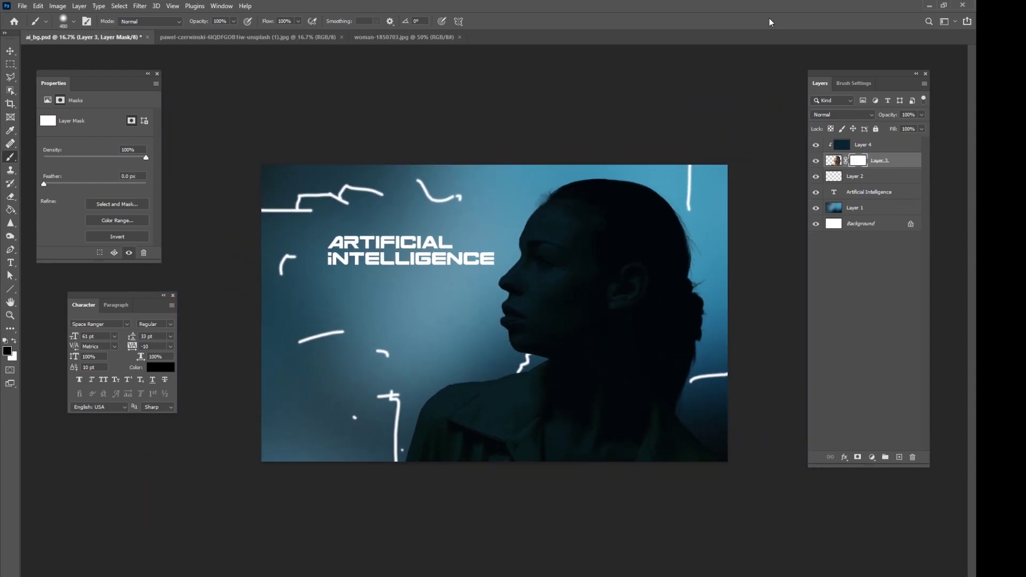
{"action": "left_click", "coordinate": [173, 296]}
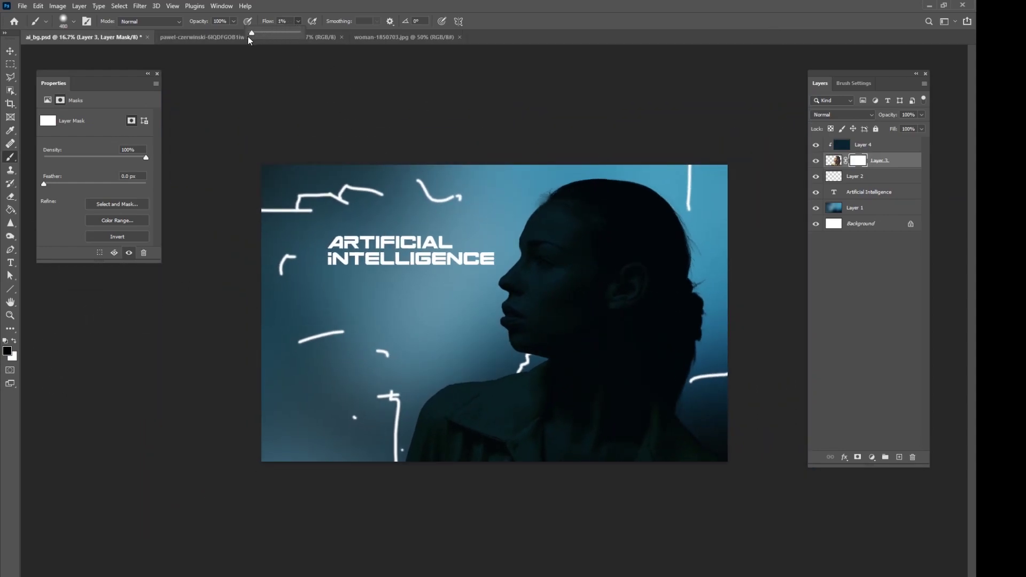
- Fade out the back of the woman's head and body with a very large soft brush at 9% flow, and hide Layer 2
{"action": "left_click_drag", "start_coordinate": [254, 37], "coordinate": [255, 37]}
{"action": "right_click", "coordinate": [576, 319]}
{"action": "left_click_drag", "start_coordinate": [602, 330], "coordinate": [523, 338]}
{"action": "left_click_drag", "start_coordinate": [604, 328], "coordinate": [605, 328]}
{"action": "mouse_move", "coordinate": [697, 252]}
{"action": "left_mouse_down"}
{"action": "mouse_move", "coordinate": [677, 417]}
{"action": "mouse_move", "coordinate": [632, 442]}
{"action": "mouse_move", "coordinate": [621, 415]}
{"action": "mouse_move", "coordinate": [673, 338]}
{"action": "mouse_move", "coordinate": [692, 382]}
{"action": "mouse_move", "coordinate": [668, 442]}
{"action": "mouse_move", "coordinate": [648, 413]}
{"action": "mouse_move", "coordinate": [652, 341]}
{"action": "mouse_move", "coordinate": [585, 443]}
{"action": "mouse_move", "coordinate": [469, 459]}
{"action": "mouse_move", "coordinate": [424, 423]}
{"action": "mouse_move", "coordinate": [421, 405]}
{"action": "mouse_move", "coordinate": [441, 442]}
{"action": "mouse_move", "coordinate": [393, 443]}
{"action": "mouse_move", "coordinate": [523, 451]}
{"action": "mouse_move", "coordinate": [590, 429]}
{"action": "mouse_move", "coordinate": [413, 461]}
{"action": "mouse_move", "coordinate": [624, 432]}
{"action": "mouse_move", "coordinate": [687, 302]}
{"action": "mouse_move", "coordinate": [680, 213]}
{"action": "mouse_move", "coordinate": [601, 205]}
{"action": "left_mouse_up"}
{"action": "left_click", "coordinate": [298, 23]}
{"action": "left_click", "coordinate": [299, 32]}
{"action": "mouse_move", "coordinate": [408, 456]}
{"action": "left_mouse_down"}
{"action": "mouse_move", "coordinate": [445, 433]}
{"action": "mouse_move", "coordinate": [485, 468]}
{"action": "mouse_move", "coordinate": [677, 362]}
{"action": "mouse_move", "coordinate": [664, 178]}
{"action": "mouse_move", "coordinate": [729, 339]}
{"action": "left_mouse_up"}
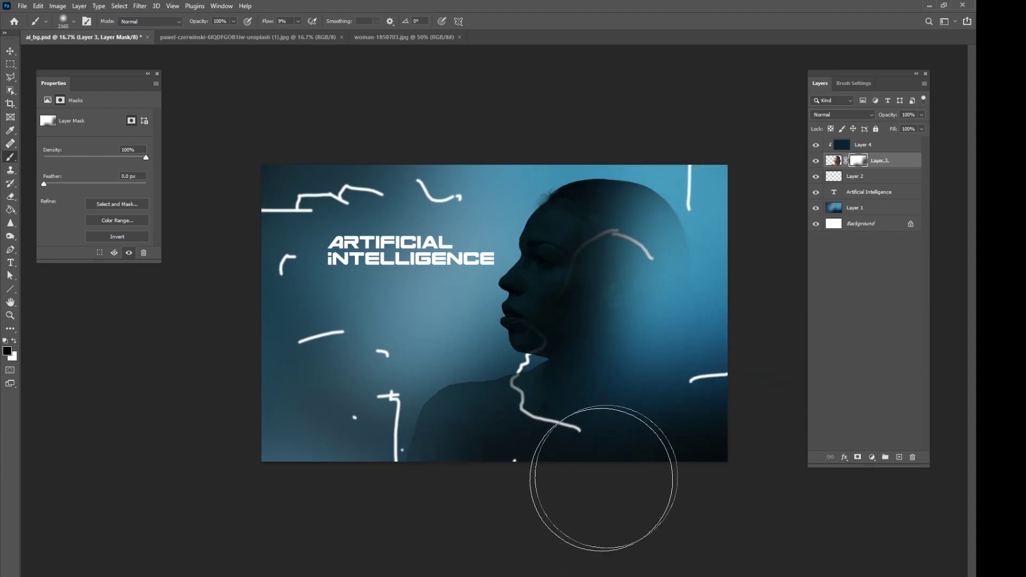
{"action": "left_click", "coordinate": [815, 177]}
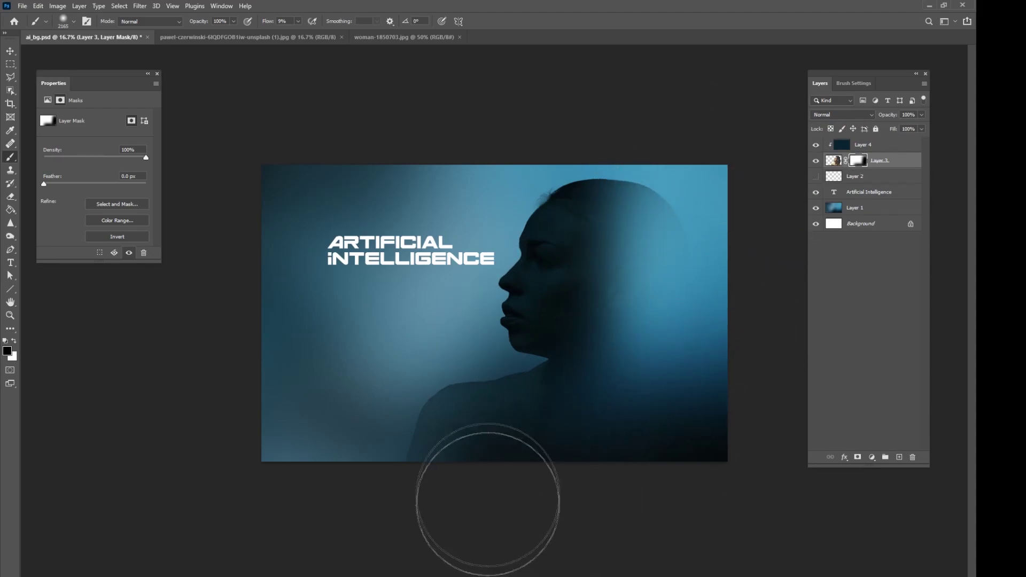
- Fade the woman's front shoulder and the rear edge of her head into the background with a smaller soft mask brush
{"action": "right_click", "coordinate": [443, 346]}
{"action": "mouse_move", "coordinate": [554, 372]}
{"action": "left_mouse_down"}
{"action": "mouse_move", "coordinate": [546, 373]}
{"action": "mouse_move", "coordinate": [572, 381]}
{"action": "left_mouse_up"}
{"action": "left_click", "coordinate": [360, 423]}
{"action": "right_click", "coordinate": [485, 357]}
{"action": "mouse_move", "coordinate": [426, 388]}
{"action": "left_mouse_down"}
{"action": "mouse_move", "coordinate": [498, 382]}
{"action": "mouse_move", "coordinate": [436, 397]}
{"action": "mouse_move", "coordinate": [462, 374]}
{"action": "left_mouse_up"}
{"action": "right_click", "coordinate": [470, 361]}
{"action": "left_click_drag", "start_coordinate": [584, 393], "coordinate": [580, 386]}
{"action": "left_click", "coordinate": [479, 422]}
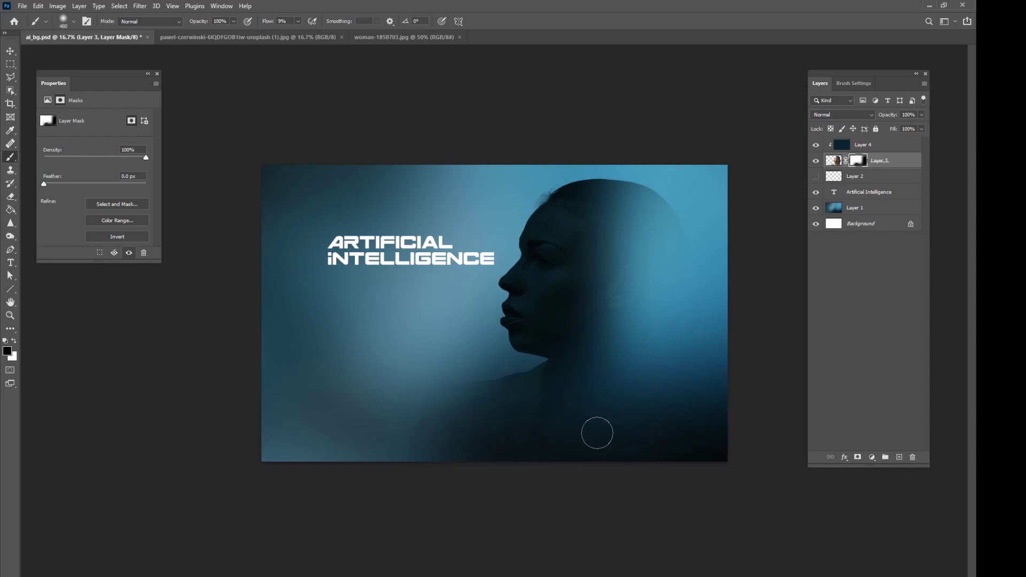
{"action": "mouse_move", "coordinate": [553, 171]}
{"action": "left_mouse_down"}
{"action": "mouse_move", "coordinate": [588, 160]}
{"action": "mouse_move", "coordinate": [622, 167]}
{"action": "mouse_move", "coordinate": [680, 202]}
{"action": "left_mouse_up"}
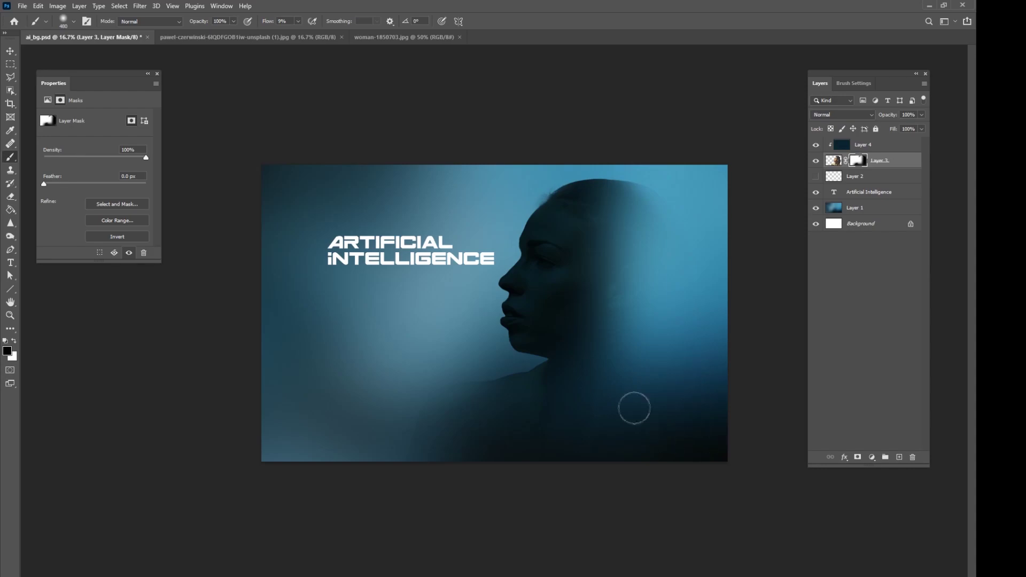
- Blend the area behind the woman's face and ear further into the background with a 1102 px mask brush
{"action": "right_click", "coordinate": [648, 315]}
{"action": "left_click_drag", "start_coordinate": [742, 342], "coordinate": [746, 342]}
{"action": "key", "text": "Return"}
{"action": "mouse_move", "coordinate": [579, 307]}
{"action": "left_mouse_down"}
{"action": "mouse_move", "coordinate": [588, 271]}
{"action": "mouse_move", "coordinate": [626, 222]}
{"action": "left_mouse_up"}
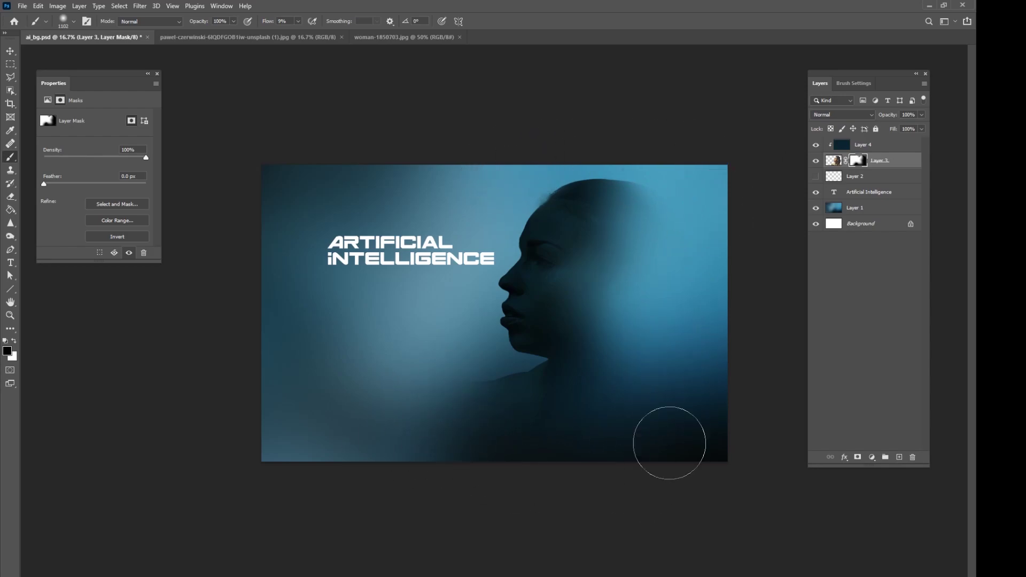
- Try the Overlay and Soft Light blend modes on the woman's layer
{"action": "left_click", "coordinate": [842, 115]}
{"action": "left_click", "coordinate": [834, 237]}
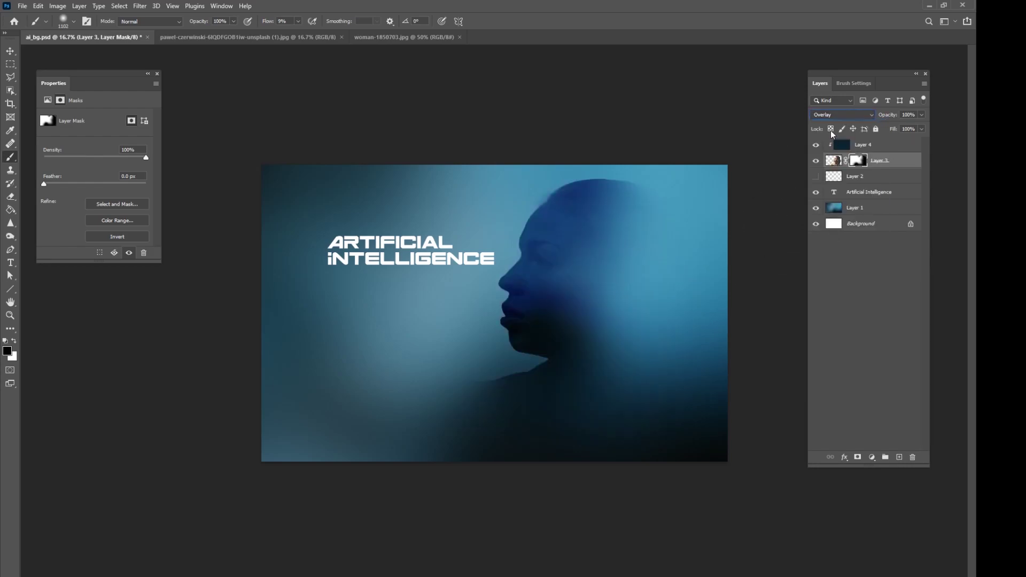
{"action": "left_click", "coordinate": [842, 115]}
{"action": "left_click", "coordinate": [835, 247]}
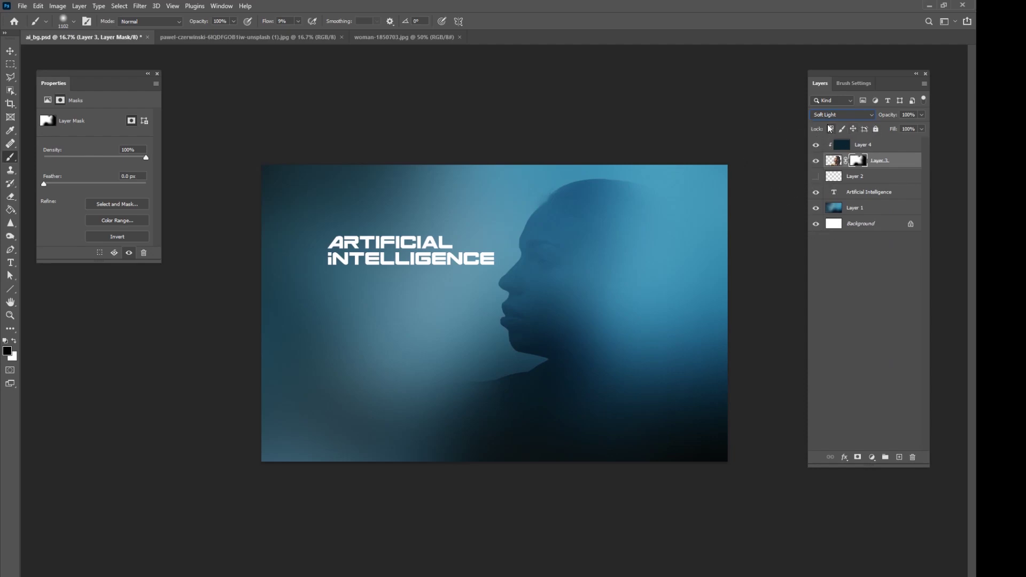
{"action": "mouse_move", "coordinate": [513, 353]}
{"action": "left_mouse_down"}
{"action": "mouse_move", "coordinate": [556, 309]}
{"action": "mouse_move", "coordinate": [545, 367]}
{"action": "mouse_move", "coordinate": [531, 337]}
{"action": "mouse_move", "coordinate": [540, 316]}
{"action": "left_mouse_up"}
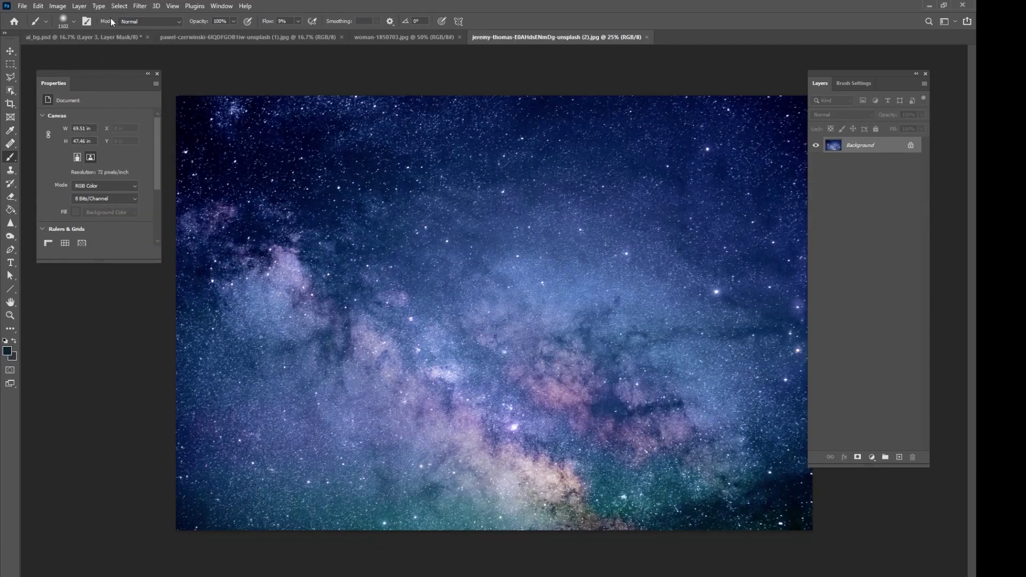
- Select and copy the whole starry-sky photo and return to ai_bg.psd
{"action": "left_click", "coordinate": [120, 5]}
{"action": "left_click", "coordinate": [122, 16]}
{"action": "left_click", "coordinate": [80, 37]}
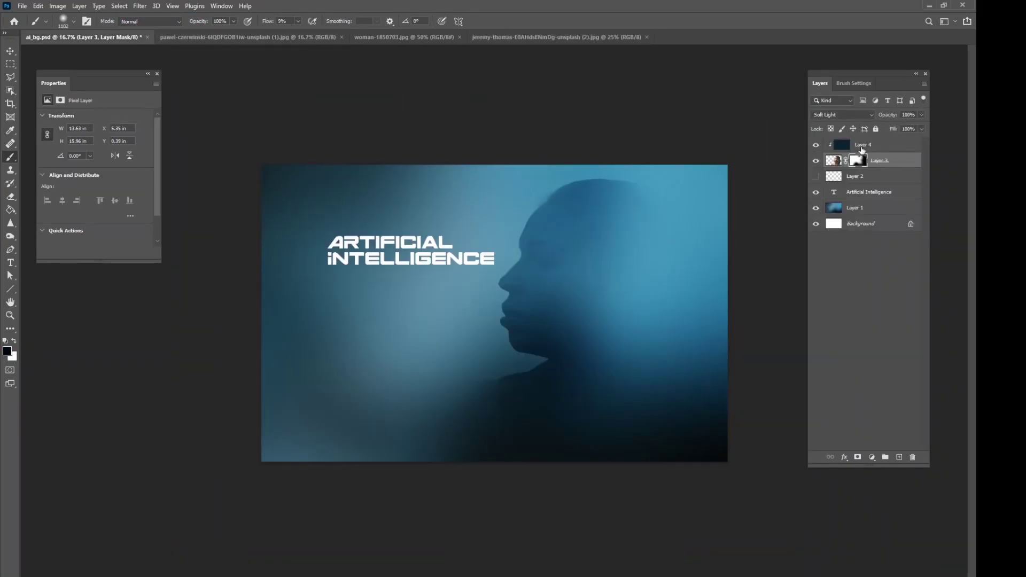
- Move the title layer to the top of the stack and paste the starry sky directly above Layer 4
{"action": "left_click", "coordinate": [861, 151]}
{"action": "left_click_drag", "start_coordinate": [861, 192], "coordinate": [860, 140]}
{"action": "left_click", "coordinate": [864, 159]}
{"action": "key", "text": "ctrl+v"}
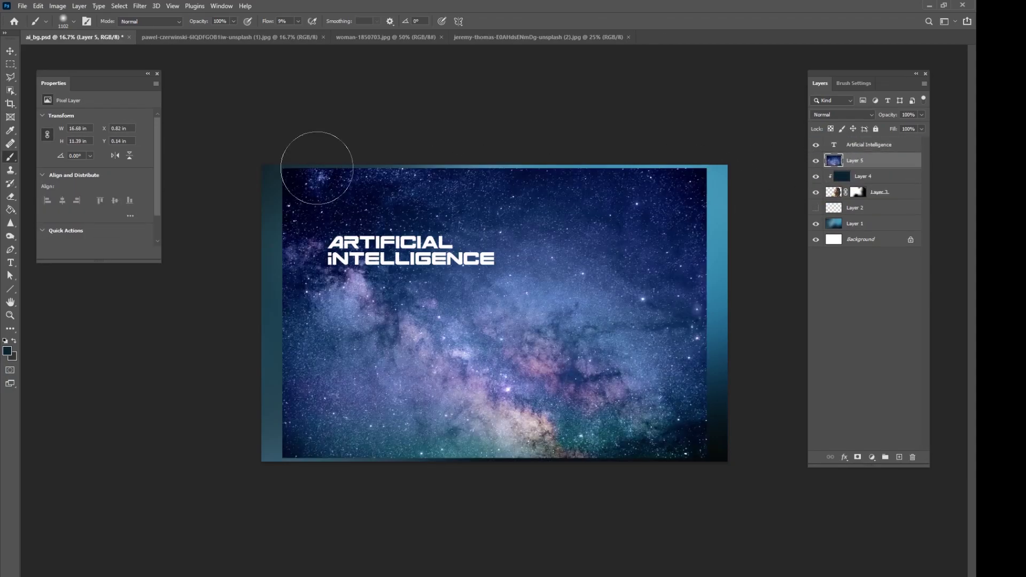
- Move and stretch the starry-sky layer to cover the whole canvas and set its blend mode to Overlay
{"action": "left_click", "coordinate": [10, 50]}
{"action": "left_click_drag", "start_coordinate": [479, 302], "coordinate": [458, 299]}
{"action": "left_click_drag", "start_coordinate": [686, 456], "coordinate": [722, 460]}
{"action": "left_click", "coordinate": [504, 22]}
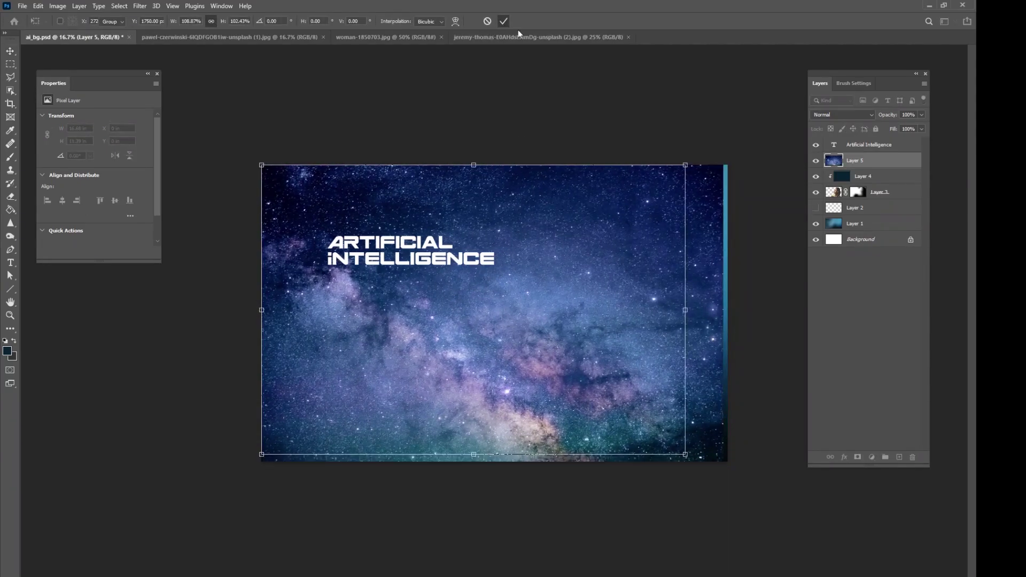
{"action": "left_click_drag", "start_coordinate": [724, 165], "coordinate": [727, 165]}
{"action": "left_click", "coordinate": [504, 21]}
{"action": "left_click", "coordinate": [845, 115]}
{"action": "left_click", "coordinate": [823, 224]}
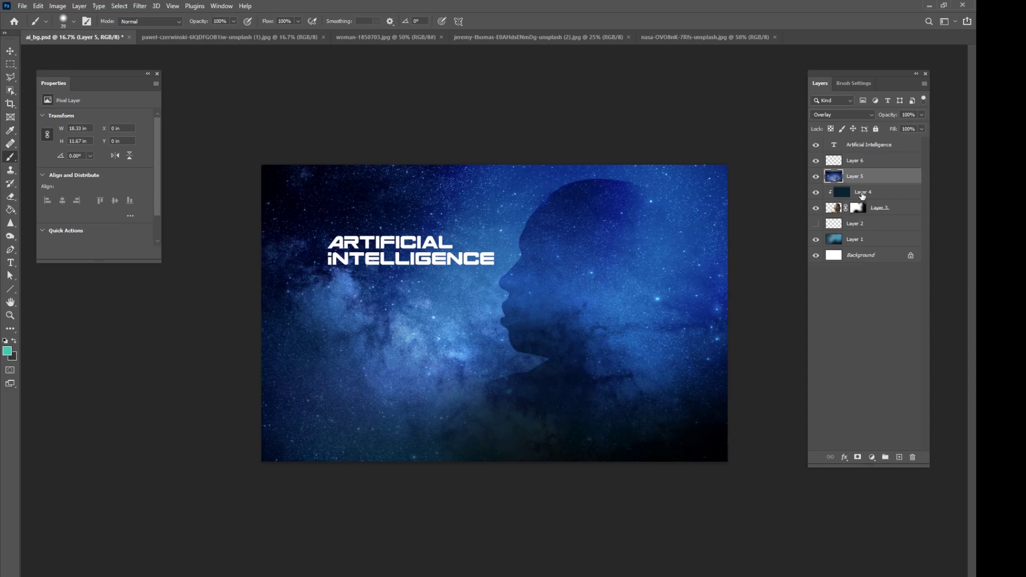
- Add a new layer above Layer 4 and clip it to the woman's layer
{"action": "left_click", "coordinate": [861, 197]}
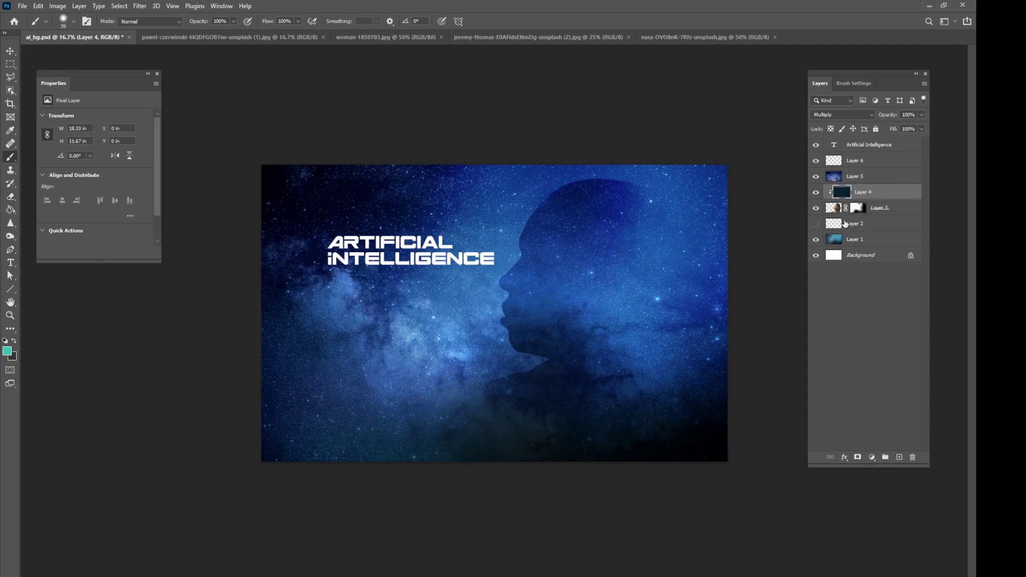
{"action": "left_click", "coordinate": [816, 208]}
{"action": "left_click", "coordinate": [816, 208]}
{"action": "left_click", "coordinate": [898, 458]}
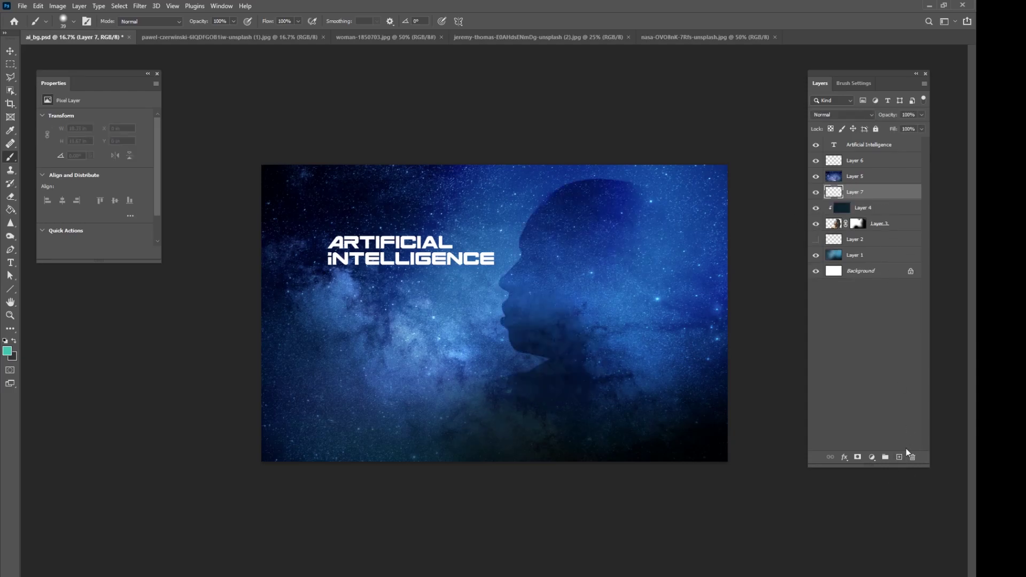
{"action": "key", "text": "ctrl+alt+g"}
- Set the blend mode of the woman's layer to Normal and reselect the new clipped Layer 7
{"action": "left_click_drag", "start_coordinate": [10, 64], "coordinate": [44, 68]}
{"action": "left_click", "coordinate": [51, 66]}
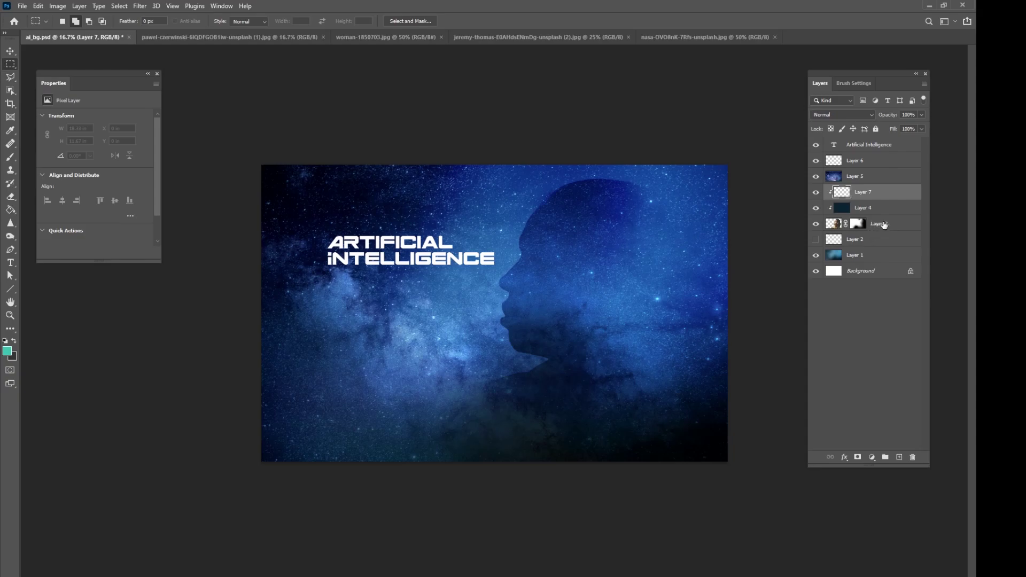
{"action": "left_click", "coordinate": [884, 226]}
{"action": "left_click", "coordinate": [841, 116]}
{"action": "left_click", "coordinate": [838, 125]}
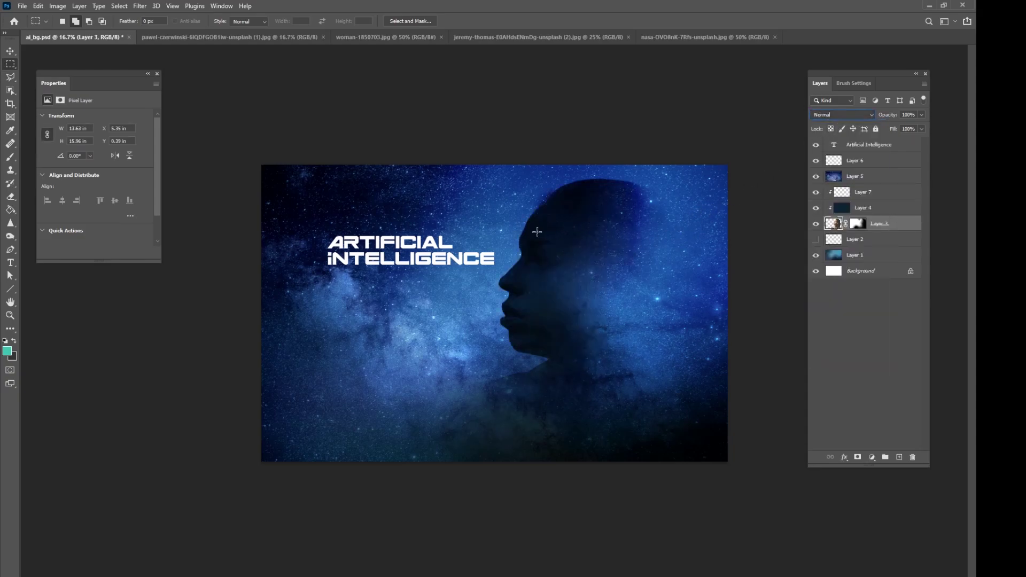
{"action": "left_click", "coordinate": [861, 194]}
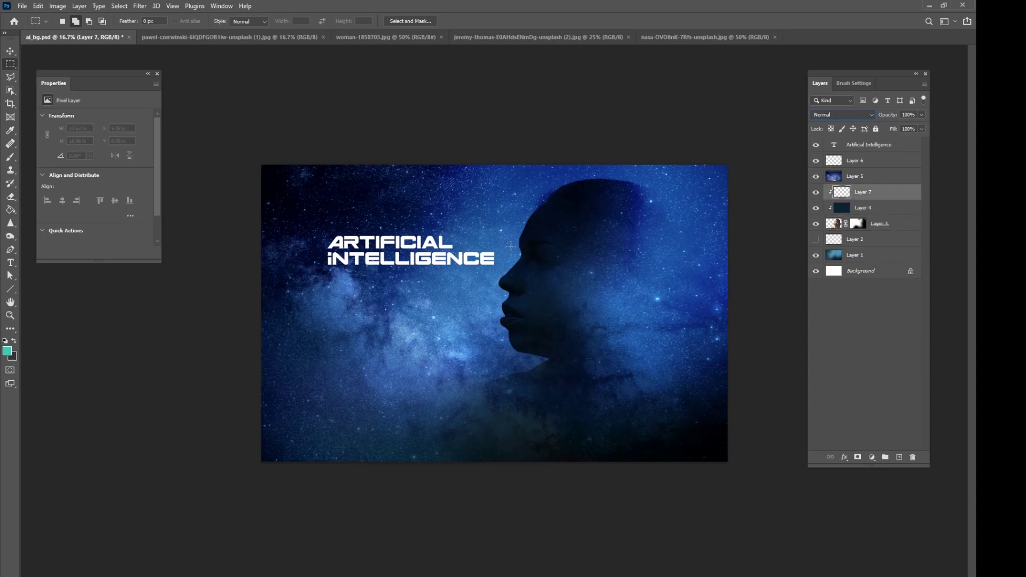
- Select dozens of small scattered rectangles over the woman's face, neck and the fading back of her head with the Rectangular Marquee
{"action": "mouse_move", "coordinate": [528, 214]}
{"action": "left_mouse_down"}
{"action": "mouse_move", "coordinate": [541, 241]}
{"action": "mouse_move", "coordinate": [467, 389]}
{"action": "mouse_move", "coordinate": [453, 370]}
{"action": "left_mouse_up"}
{"action": "key", "text": "ctrl+plus"}
{"action": "key", "text": "ctrl+plus"}
{"action": "key", "text": "space"}
{"action": "left_click_drag", "start_coordinate": [501, 125], "coordinate": [549, 211]}
{"action": "left_click_drag", "start_coordinate": [497, 225], "coordinate": [535, 246]}
{"action": "mouse_move", "coordinate": [458, 235]}
{"action": "left_mouse_down"}
{"action": "mouse_move", "coordinate": [480, 272]}
{"action": "mouse_move", "coordinate": [481, 235]}
{"action": "mouse_move", "coordinate": [466, 220]}
{"action": "left_mouse_up"}
{"action": "left_click_drag", "start_coordinate": [442, 186], "coordinate": [460, 200]}
{"action": "left_click_drag", "start_coordinate": [434, 247], "coordinate": [449, 315]}
{"action": "left_click_drag", "start_coordinate": [448, 280], "coordinate": [526, 303]}
{"action": "left_click_drag", "start_coordinate": [531, 222], "coordinate": [547, 240]}
{"action": "left_click_drag", "start_coordinate": [520, 190], "coordinate": [557, 201]}
{"action": "left_click_drag", "start_coordinate": [519, 169], "coordinate": [570, 221]}
{"action": "left_click_drag", "start_coordinate": [558, 253], "coordinate": [590, 282]}
{"action": "left_click_drag", "start_coordinate": [562, 234], "coordinate": [570, 295]}
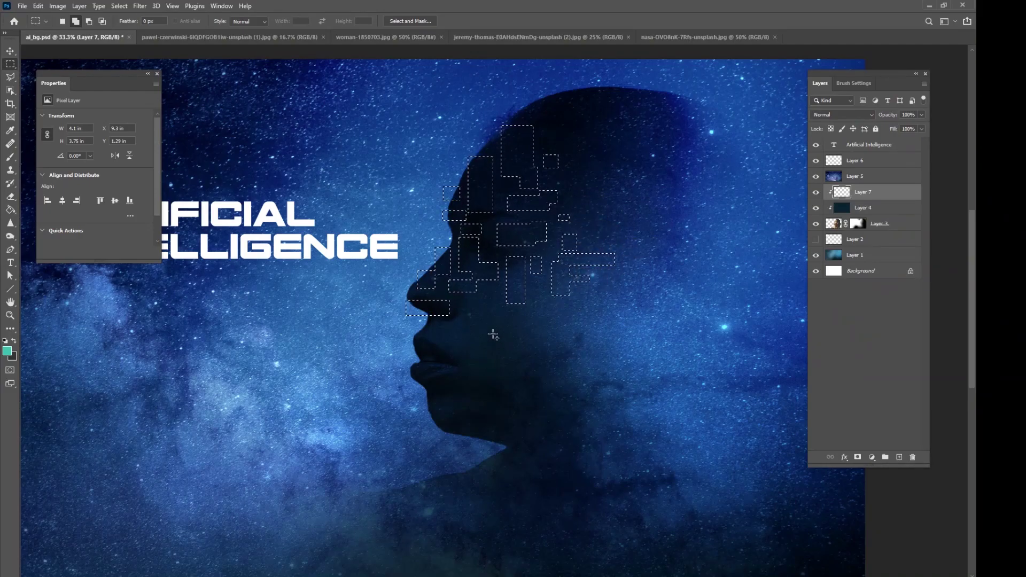
{"action": "left_click_drag", "start_coordinate": [477, 311], "coordinate": [487, 324]}
{"action": "mouse_move", "coordinate": [449, 334]}
{"action": "left_mouse_down"}
{"action": "mouse_move", "coordinate": [469, 349]}
{"action": "mouse_move", "coordinate": [441, 350]}
{"action": "left_mouse_up"}
{"action": "left_click_drag", "start_coordinate": [427, 375], "coordinate": [439, 398]}
{"action": "left_click_drag", "start_coordinate": [444, 357], "coordinate": [493, 403]}
{"action": "mouse_move", "coordinate": [447, 407]}
{"action": "left_mouse_down"}
{"action": "mouse_move", "coordinate": [460, 443]}
{"action": "mouse_move", "coordinate": [483, 441]}
{"action": "mouse_move", "coordinate": [445, 416]}
{"action": "left_mouse_up"}
{"action": "left_click_drag", "start_coordinate": [507, 364], "coordinate": [489, 382]}
{"action": "left_click_drag", "start_coordinate": [514, 353], "coordinate": [524, 358]}
{"action": "mouse_move", "coordinate": [514, 326]}
{"action": "left_mouse_down"}
{"action": "mouse_move", "coordinate": [531, 356]}
{"action": "mouse_move", "coordinate": [516, 324]}
{"action": "left_mouse_up"}
{"action": "mouse_move", "coordinate": [491, 299]}
{"action": "left_mouse_down"}
{"action": "mouse_move", "coordinate": [511, 306]}
{"action": "mouse_move", "coordinate": [482, 308]}
{"action": "left_mouse_up"}
{"action": "left_click_drag", "start_coordinate": [452, 312], "coordinate": [462, 325]}
{"action": "left_click_drag", "start_coordinate": [527, 305], "coordinate": [541, 320]}
{"action": "left_click_drag", "start_coordinate": [537, 293], "coordinate": [556, 311]}
{"action": "left_click_drag", "start_coordinate": [528, 343], "coordinate": [521, 419]}
{"action": "left_click_drag", "start_coordinate": [414, 359], "coordinate": [422, 386]}
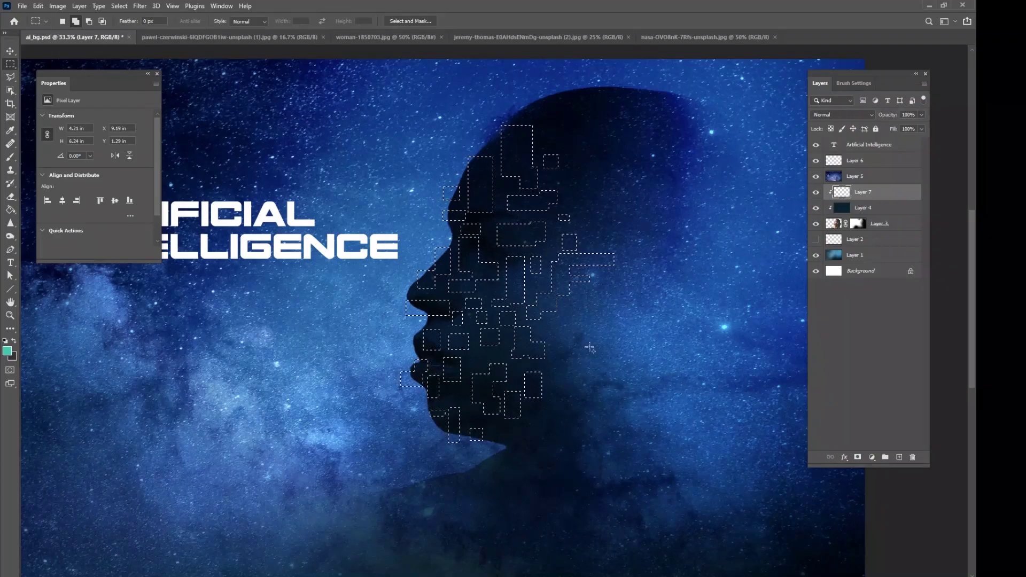
{"action": "left_click_drag", "start_coordinate": [542, 335], "coordinate": [566, 351]}
{"action": "left_click_drag", "start_coordinate": [571, 310], "coordinate": [583, 325]}
{"action": "left_click_drag", "start_coordinate": [562, 362], "coordinate": [579, 376]}
{"action": "left_click_drag", "start_coordinate": [565, 389], "coordinate": [572, 412]}
{"action": "left_click_drag", "start_coordinate": [537, 427], "coordinate": [519, 503]}
{"action": "mouse_move", "coordinate": [472, 478]}
{"action": "left_mouse_down"}
{"action": "mouse_move", "coordinate": [479, 492]}
{"action": "mouse_move", "coordinate": [505, 462]}
{"action": "mouse_move", "coordinate": [466, 493]}
{"action": "left_mouse_up"}
{"action": "left_click_drag", "start_coordinate": [534, 469], "coordinate": [540, 492]}
{"action": "left_click_drag", "start_coordinate": [507, 427], "coordinate": [520, 446]}
{"action": "left_click_drag", "start_coordinate": [582, 345], "coordinate": [594, 357]}
{"action": "left_click_drag", "start_coordinate": [469, 355], "coordinate": [487, 363]}
{"action": "left_click_drag", "start_coordinate": [563, 174], "coordinate": [563, 177]}
{"action": "left_click_drag", "start_coordinate": [537, 100], "coordinate": [626, 130]}
{"action": "mouse_move", "coordinate": [552, 133]}
{"action": "left_mouse_down"}
{"action": "mouse_move", "coordinate": [581, 164]}
{"action": "mouse_move", "coordinate": [556, 140]}
{"action": "left_mouse_up"}
{"action": "left_click_drag", "start_coordinate": [581, 102], "coordinate": [604, 100]}
{"action": "left_click_drag", "start_coordinate": [570, 193], "coordinate": [592, 207]}
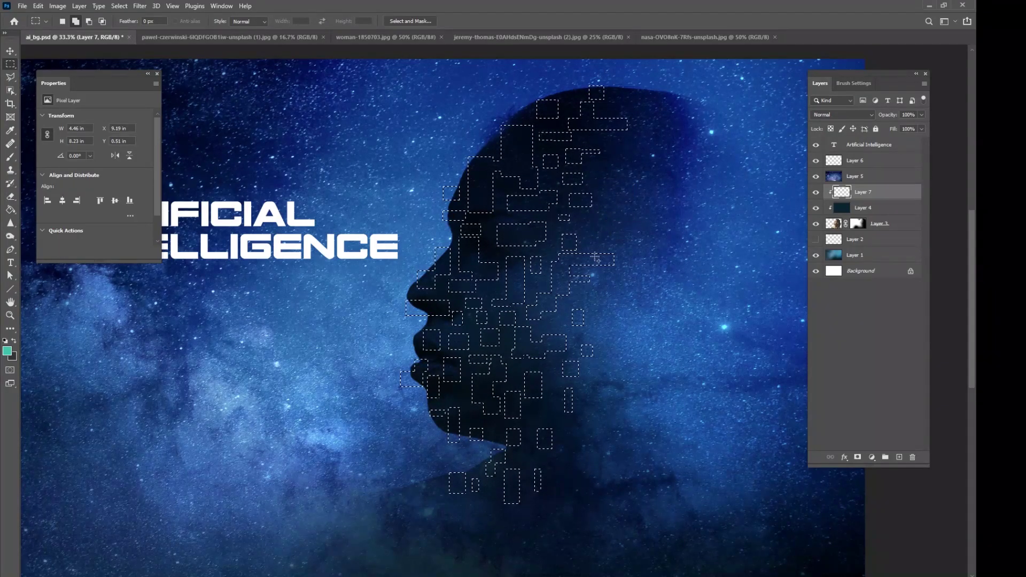
{"action": "left_click_drag", "start_coordinate": [602, 314], "coordinate": [608, 322]}
{"action": "left_click_drag", "start_coordinate": [611, 349], "coordinate": [638, 375]}
{"action": "left_click_drag", "start_coordinate": [641, 326], "coordinate": [663, 351]}
{"action": "left_click_drag", "start_coordinate": [619, 405], "coordinate": [650, 423]}
{"action": "left_click_drag", "start_coordinate": [592, 448], "coordinate": [609, 451]}
{"action": "left_click_drag", "start_coordinate": [593, 399], "coordinate": [602, 426]}
{"action": "left_click_drag", "start_coordinate": [598, 394], "coordinate": [606, 386]}
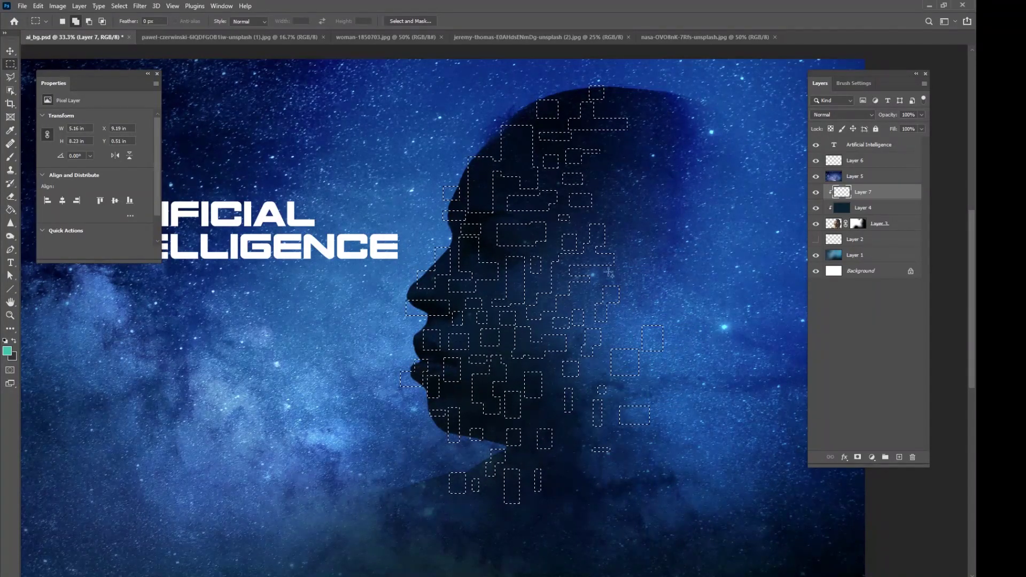
- Sample a dark blue from the image and fill the selected rectangles on Layer 7 with it
{"action": "left_click", "coordinate": [12, 210]}
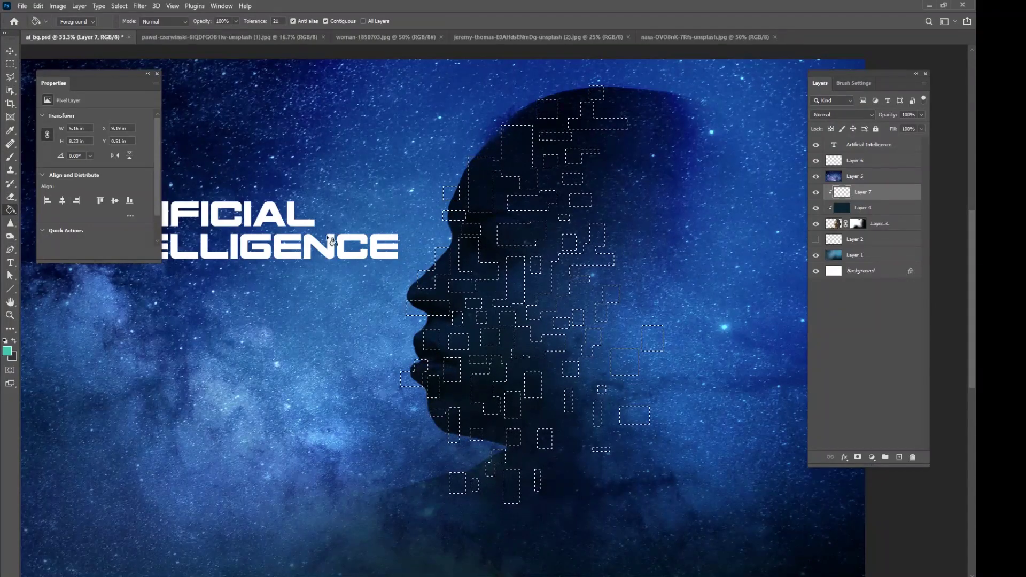
{"action": "left_click", "coordinate": [656, 166], "text": "alt"}
{"action": "left_click", "coordinate": [532, 225]}
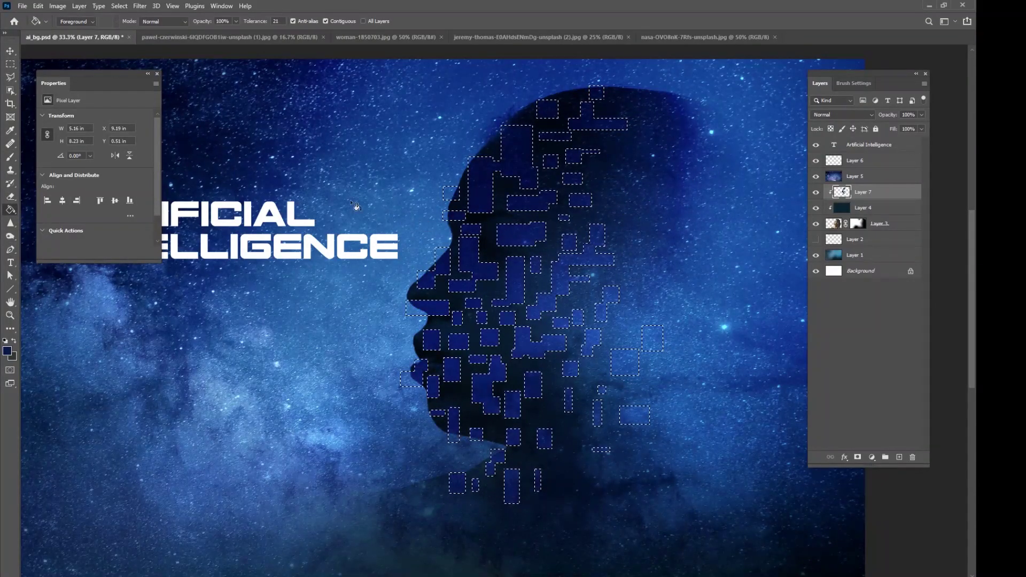
- Deselect the rectangles and set Layer 7 to the Screen blend mode at 50% opacity
{"action": "left_click", "coordinate": [119, 6]}
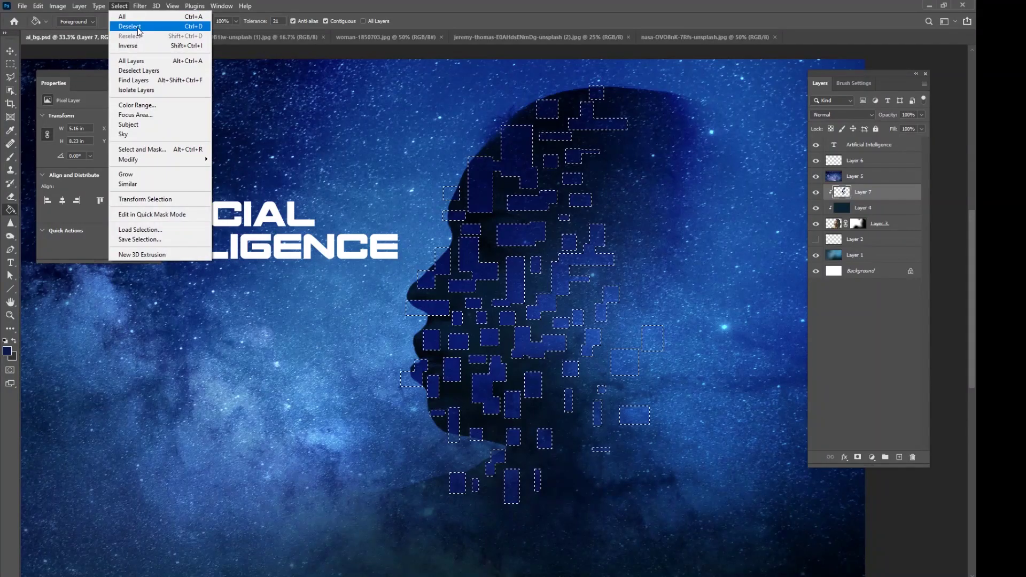
{"action": "left_click", "coordinate": [130, 26]}
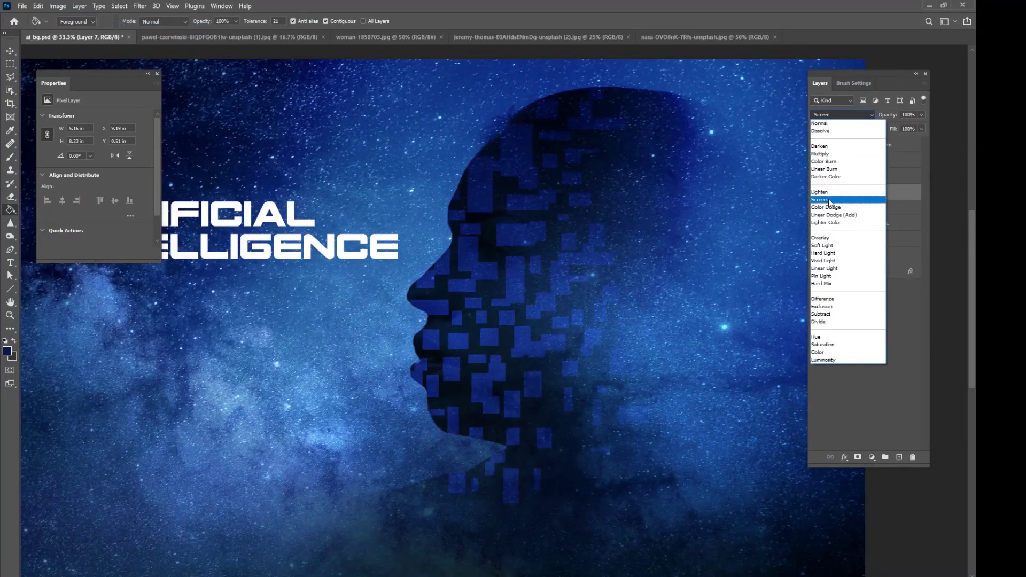
{"action": "left_click", "coordinate": [828, 201]}
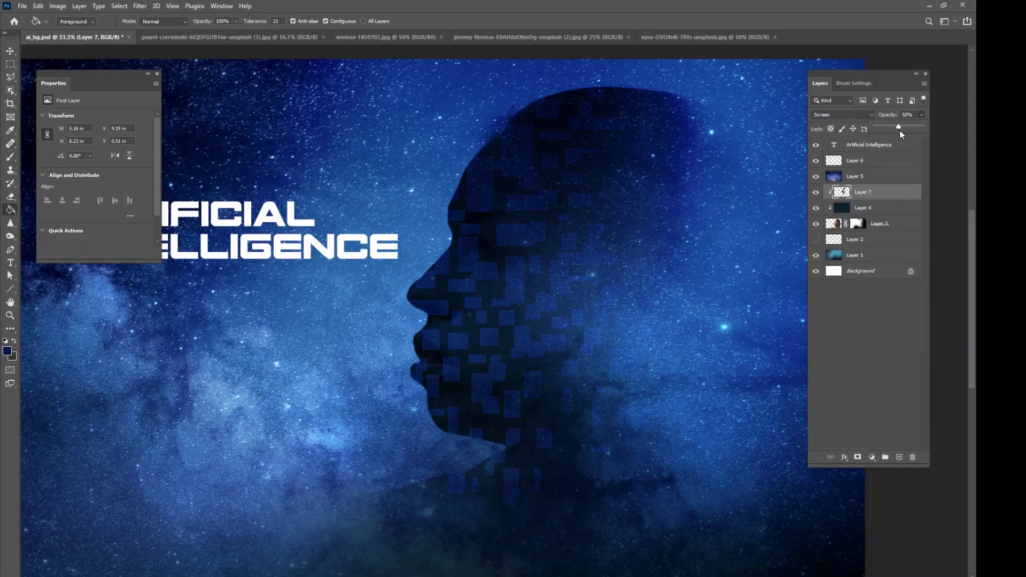
- Add a new layer clipped above Layer 7 and select larger overlapping rectangles scattered over the woman's head and neck
{"action": "left_click", "coordinate": [900, 456]}
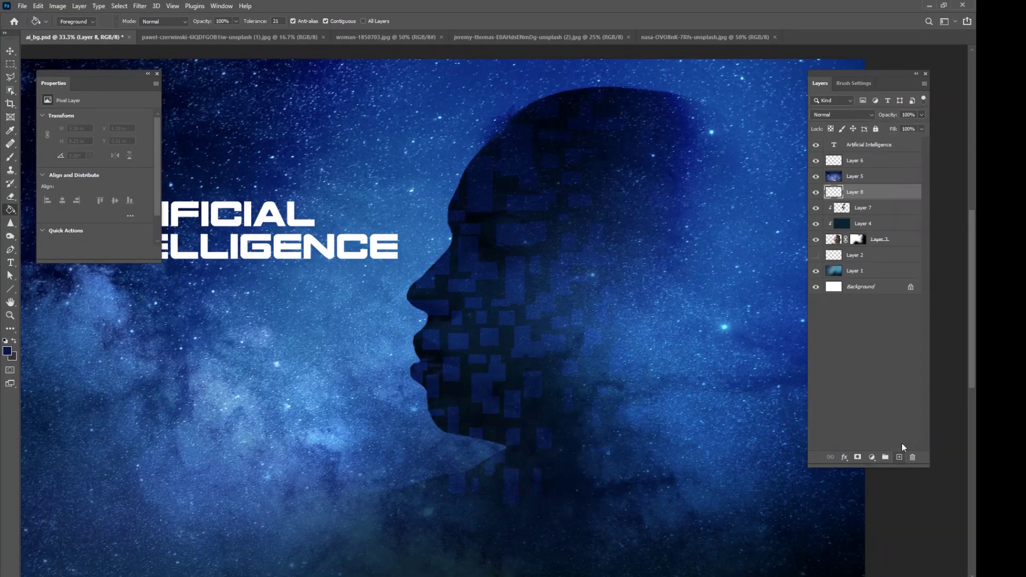
{"action": "key", "text": "ctrl+alt+g"}
{"action": "left_click", "coordinate": [10, 63]}
{"action": "left_click_drag", "start_coordinate": [465, 150], "coordinate": [489, 208]}
{"action": "left_click_drag", "start_coordinate": [535, 183], "coordinate": [450, 202]}
{"action": "left_click_drag", "start_coordinate": [523, 148], "coordinate": [548, 277]}
{"action": "left_click_drag", "start_coordinate": [486, 254], "coordinate": [511, 302]}
{"action": "left_click_drag", "start_coordinate": [454, 274], "coordinate": [485, 329]}
{"action": "left_click_drag", "start_coordinate": [452, 346], "coordinate": [467, 397]}
{"action": "left_click_drag", "start_coordinate": [503, 329], "coordinate": [535, 372]}
{"action": "left_click_drag", "start_coordinate": [424, 261], "coordinate": [446, 342]}
{"action": "left_click_drag", "start_coordinate": [442, 226], "coordinate": [503, 248]}
{"action": "left_click_drag", "start_coordinate": [534, 287], "coordinate": [597, 263]}
{"action": "left_click_drag", "start_coordinate": [567, 211], "coordinate": [596, 247]}
{"action": "left_click_drag", "start_coordinate": [580, 162], "coordinate": [604, 207]}
{"action": "left_click_drag", "start_coordinate": [576, 101], "coordinate": [601, 146]}
{"action": "left_click_drag", "start_coordinate": [509, 98], "coordinate": [562, 133]}
{"action": "left_click_drag", "start_coordinate": [523, 377], "coordinate": [553, 440]}
{"action": "left_click_drag", "start_coordinate": [479, 406], "coordinate": [523, 461]}
{"action": "left_click_drag", "start_coordinate": [575, 354], "coordinate": [597, 421]}
{"action": "left_click_drag", "start_coordinate": [476, 471], "coordinate": [533, 515]}
{"action": "left_click_drag", "start_coordinate": [436, 464], "coordinate": [461, 506]}
{"action": "left_click_drag", "start_coordinate": [479, 383], "coordinate": [501, 406]}
{"action": "left_click_drag", "start_coordinate": [464, 453], "coordinate": [425, 416]}
{"action": "left_click_drag", "start_coordinate": [412, 360], "coordinate": [440, 402]}
{"action": "left_click_drag", "start_coordinate": [485, 312], "coordinate": [530, 343]}
{"action": "left_click_drag", "start_coordinate": [482, 281], "coordinate": [616, 340]}
{"action": "left_click_drag", "start_coordinate": [615, 232], "coordinate": [657, 274]}
{"action": "left_click_drag", "start_coordinate": [628, 203], "coordinate": [634, 225]}
{"action": "left_click_drag", "start_coordinate": [538, 187], "coordinate": [563, 209]}
{"action": "left_click_drag", "start_coordinate": [500, 227], "coordinate": [518, 196]}
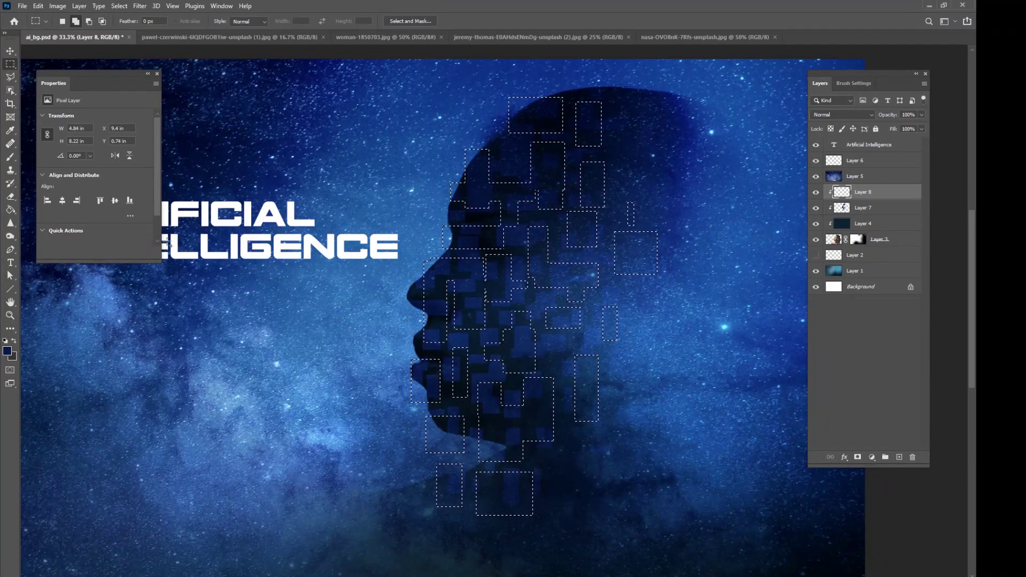
- Fill Layer 8's selected rectangles with the dark blue, deselect them and set the layer's blend mode to Screen
{"action": "left_click", "coordinate": [12, 210]}
{"action": "left_click", "coordinate": [480, 170]}
{"action": "left_click", "coordinate": [120, 6]}
{"action": "left_click", "coordinate": [134, 25]}
{"action": "left_click", "coordinate": [843, 114]}
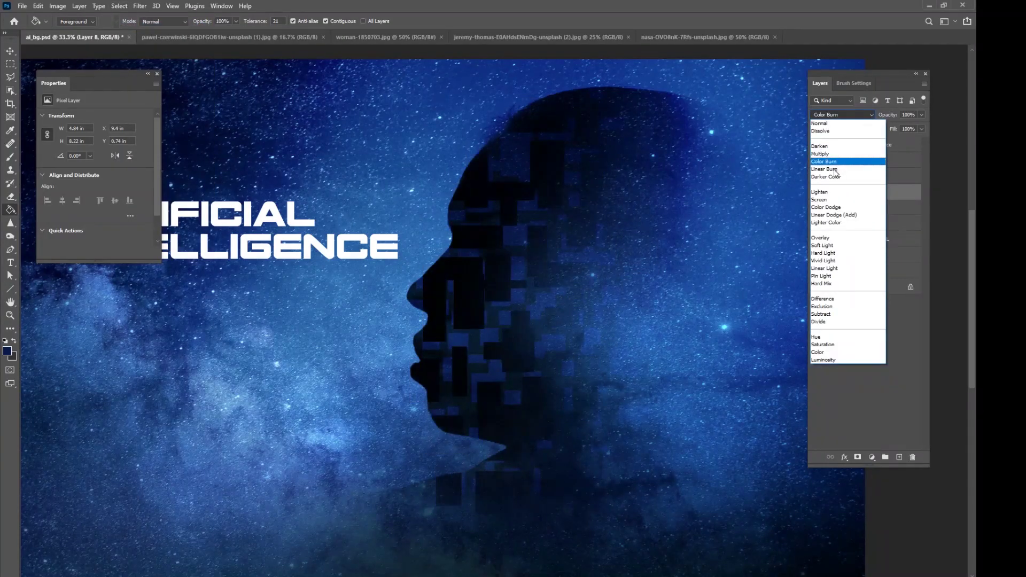
{"action": "left_click", "coordinate": [845, 194]}
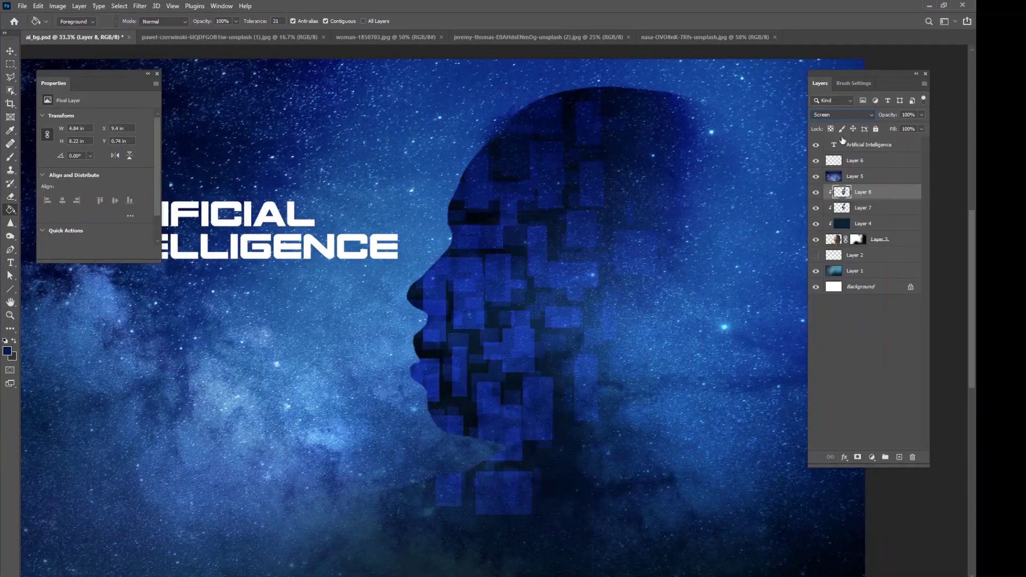
- Add a clipped layer above Layer 8 and select rectangles of mixed sizes across the profile, neck and back of the head
{"action": "left_click", "coordinate": [899, 458]}
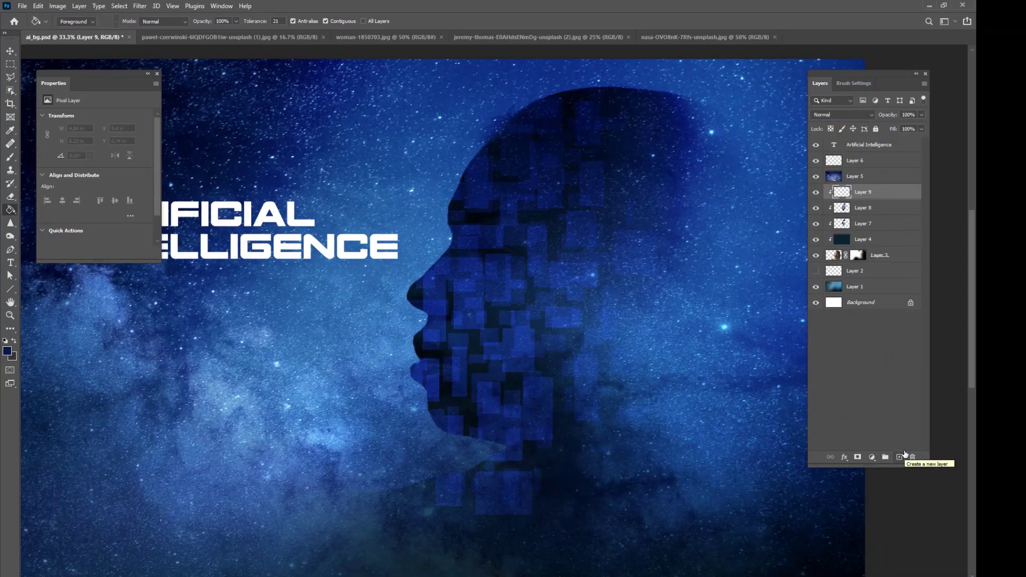
{"action": "left_click", "coordinate": [11, 63]}
{"action": "left_click_drag", "start_coordinate": [417, 183], "coordinate": [473, 274]}
{"action": "left_click_drag", "start_coordinate": [488, 167], "coordinate": [579, 292]}
{"action": "left_click_drag", "start_coordinate": [548, 179], "coordinate": [580, 214]}
{"action": "left_click_drag", "start_coordinate": [540, 141], "coordinate": [560, 161]}
{"action": "left_click_drag", "start_coordinate": [538, 212], "coordinate": [545, 225]}
{"action": "left_click_drag", "start_coordinate": [556, 88], "coordinate": [586, 115]}
{"action": "left_click_drag", "start_coordinate": [504, 321], "coordinate": [524, 342]}
{"action": "left_click_drag", "start_coordinate": [459, 300], "coordinate": [479, 325]}
{"action": "left_click_drag", "start_coordinate": [472, 388], "coordinate": [498, 446]}
{"action": "left_click_drag", "start_coordinate": [436, 356], "coordinate": [462, 377]}
{"action": "left_click_drag", "start_coordinate": [420, 315], "coordinate": [448, 349]}
{"action": "left_click_drag", "start_coordinate": [412, 395], "coordinate": [452, 450]}
{"action": "left_click_drag", "start_coordinate": [540, 357], "coordinate": [572, 405]}
{"action": "left_click_drag", "start_coordinate": [592, 306], "coordinate": [630, 369]}
{"action": "left_click_drag", "start_coordinate": [550, 495], "coordinate": [590, 454]}
{"action": "left_click_drag", "start_coordinate": [477, 491], "coordinate": [510, 548]}
{"action": "left_click_drag", "start_coordinate": [606, 229], "coordinate": [634, 251]}
{"action": "left_click_drag", "start_coordinate": [399, 283], "coordinate": [422, 306]}
{"action": "left_click_drag", "start_coordinate": [653, 166], "coordinate": [674, 183]}
{"action": "key", "text": "ctrl+z"}
{"action": "key", "text": "ctrl+z"}
{"action": "left_click_drag", "start_coordinate": [606, 173], "coordinate": [640, 213]}
{"action": "left_click_drag", "start_coordinate": [608, 115], "coordinate": [611, 147]}
{"action": "left_click_drag", "start_coordinate": [496, 99], "coordinate": [519, 154]}
{"action": "left_click_drag", "start_coordinate": [612, 274], "coordinate": [665, 288]}
{"action": "left_click_drag", "start_coordinate": [594, 297], "coordinate": [644, 322]}
{"action": "left_click_drag", "start_coordinate": [554, 279], "coordinate": [561, 315]}
{"action": "left_click_drag", "start_coordinate": [586, 229], "coordinate": [643, 243]}
{"action": "left_click_drag", "start_coordinate": [629, 193], "coordinate": [668, 219]}
{"action": "left_click_drag", "start_coordinate": [503, 297], "coordinate": [525, 342]}
{"action": "left_click_drag", "start_coordinate": [541, 402], "coordinate": [509, 377]}
- Fill Layer 9's selected rectangles with the dark blue, deselect them and set the layer to Multiply at 51% opacity
{"action": "left_click", "coordinate": [10, 209]}
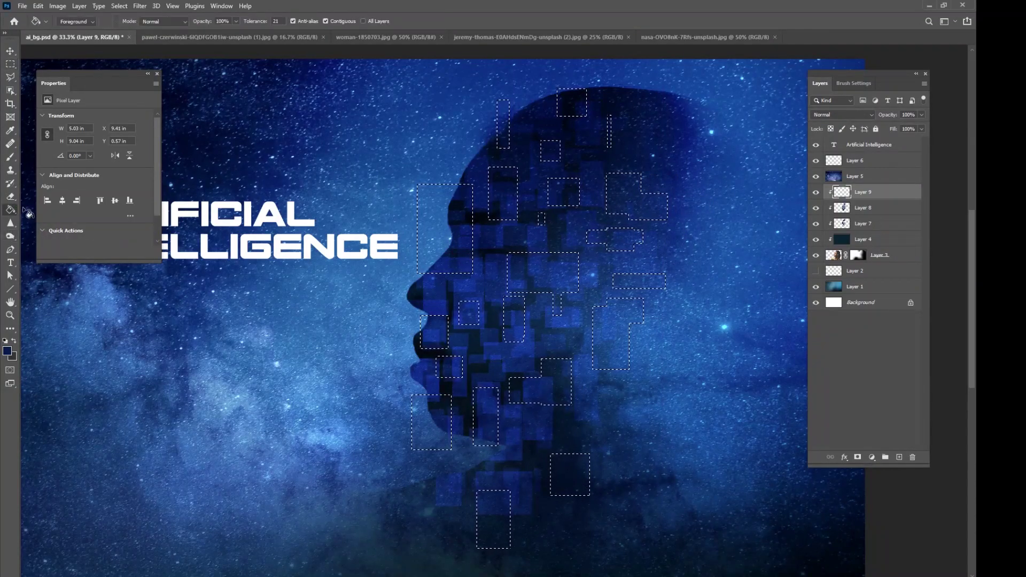
{"action": "left_click", "coordinate": [508, 206]}
{"action": "left_click", "coordinate": [119, 6]}
{"action": "left_click", "coordinate": [133, 30]}
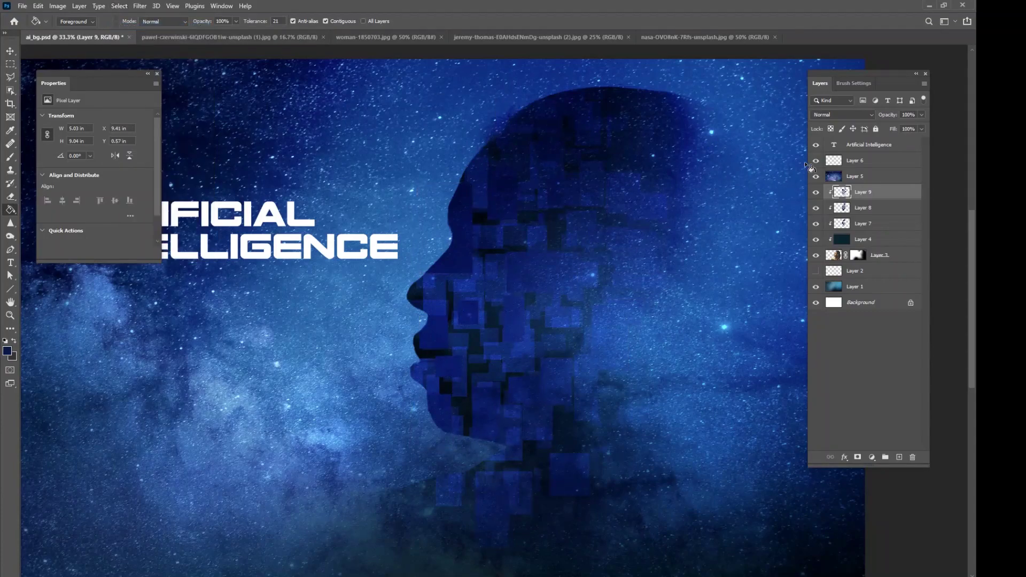
{"action": "left_click", "coordinate": [826, 117]}
{"action": "left_click", "coordinate": [838, 155]}
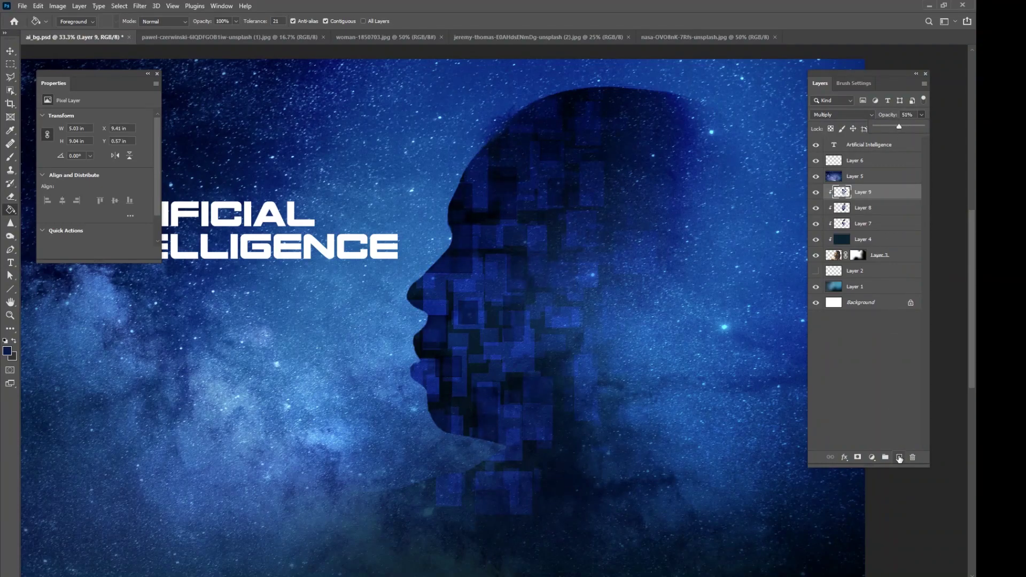
- Add a new layer clipped above Layer 9 and select rectangles along the front of the face, from forehead to neck
{"action": "left_click", "coordinate": [899, 457]}
{"action": "key", "text": "ctrl+alt+g"}
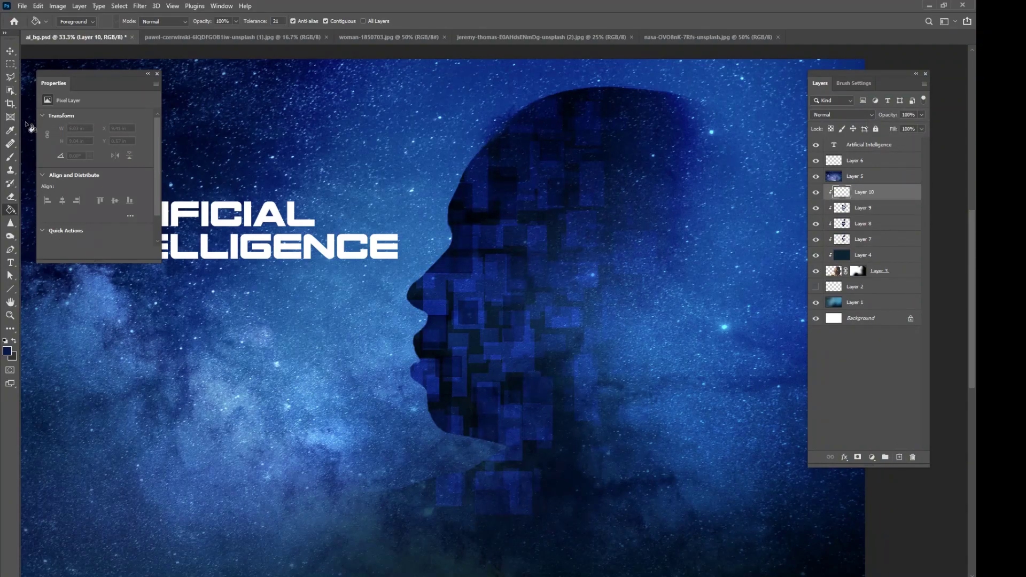
{"action": "left_click", "coordinate": [10, 64]}
{"action": "left_click_drag", "start_coordinate": [443, 139], "coordinate": [482, 227]}
{"action": "mouse_move", "coordinate": [418, 224]}
{"action": "left_mouse_down"}
{"action": "mouse_move", "coordinate": [444, 269]}
{"action": "mouse_move", "coordinate": [431, 293]}
{"action": "left_mouse_up"}
{"action": "left_click_drag", "start_coordinate": [370, 306], "coordinate": [419, 383]}
{"action": "left_click_drag", "start_coordinate": [441, 278], "coordinate": [464, 305]}
{"action": "left_click_drag", "start_coordinate": [472, 249], "coordinate": [493, 286]}
{"action": "left_click_drag", "start_coordinate": [450, 333], "coordinate": [474, 388]}
{"action": "left_click_drag", "start_coordinate": [460, 240], "coordinate": [488, 266]}
{"action": "left_click_drag", "start_coordinate": [494, 217], "coordinate": [520, 240]}
{"action": "left_click_drag", "start_coordinate": [500, 155], "coordinate": [522, 180]}
{"action": "left_click_drag", "start_coordinate": [502, 112], "coordinate": [526, 143]}
{"action": "left_click_drag", "start_coordinate": [510, 278], "coordinate": [529, 300]}
{"action": "left_click_drag", "start_coordinate": [535, 218], "coordinate": [553, 235]}
{"action": "left_click_drag", "start_coordinate": [502, 207], "coordinate": [526, 234]}
{"action": "left_click_drag", "start_coordinate": [474, 342], "coordinate": [509, 364]}
{"action": "left_click_drag", "start_coordinate": [487, 294], "coordinate": [522, 338]}
{"action": "left_click_drag", "start_coordinate": [447, 397], "coordinate": [478, 427]}
{"action": "mouse_move", "coordinate": [414, 430]}
{"action": "left_mouse_down"}
{"action": "mouse_move", "coordinate": [465, 455]}
{"action": "mouse_move", "coordinate": [447, 492]}
{"action": "left_mouse_up"}
- Fill Layer 10's selected rectangles with the dark blue, deselect them and set the layer's blend mode to Screen
{"action": "key", "text": "g"}
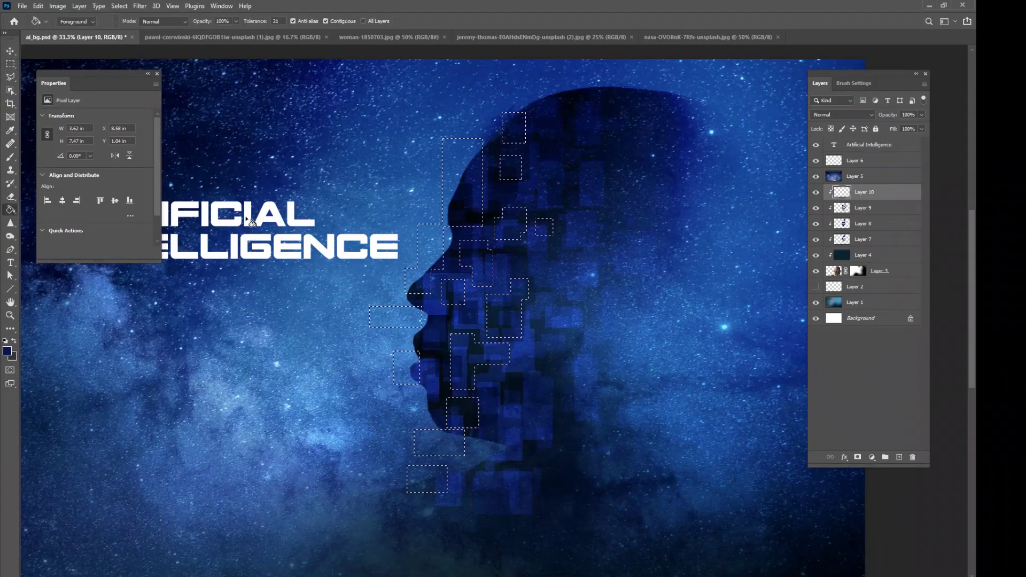
{"action": "left_click", "coordinate": [119, 6]}
{"action": "left_click", "coordinate": [129, 23]}
{"action": "left_click", "coordinate": [850, 114]}
{"action": "left_click", "coordinate": [823, 199]}
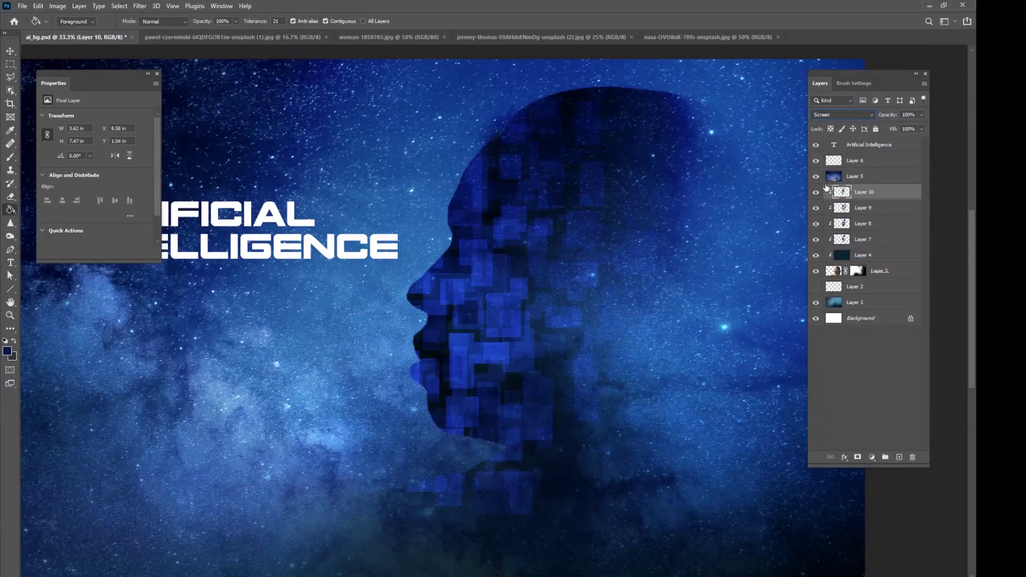
{"action": "key", "text": "ctrl+0"}
{"action": "key", "text": "ctrl+minus"}
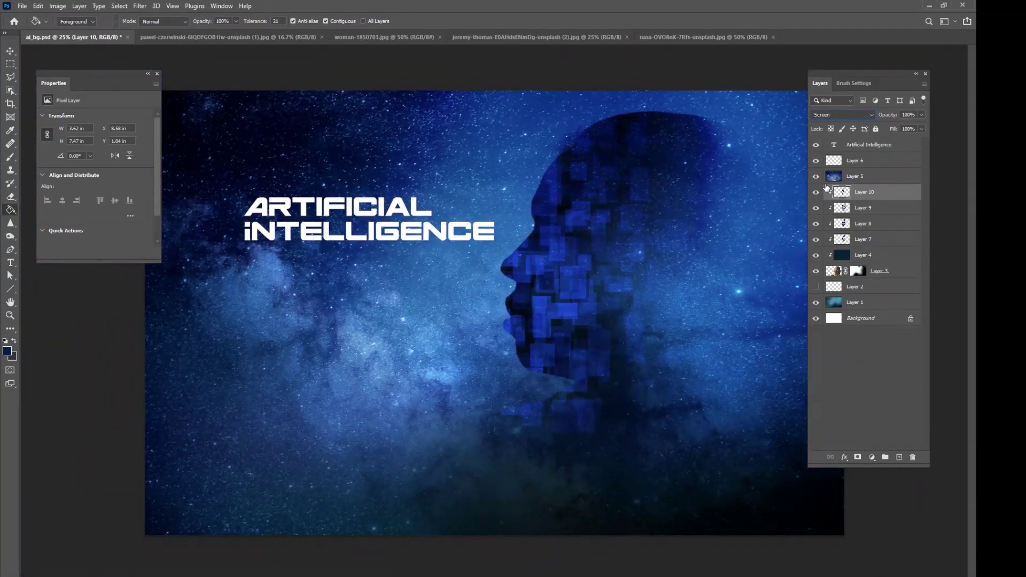
- Add a new layer clipped above Layer 10 and paint dark color over the blue rectangles on the profile's lips
{"action": "key", "text": "ctrl+plus"}
{"action": "key", "text": "ctrl+plus"}
{"action": "left_click", "coordinate": [816, 192]}
{"action": "left_click", "coordinate": [816, 192]}
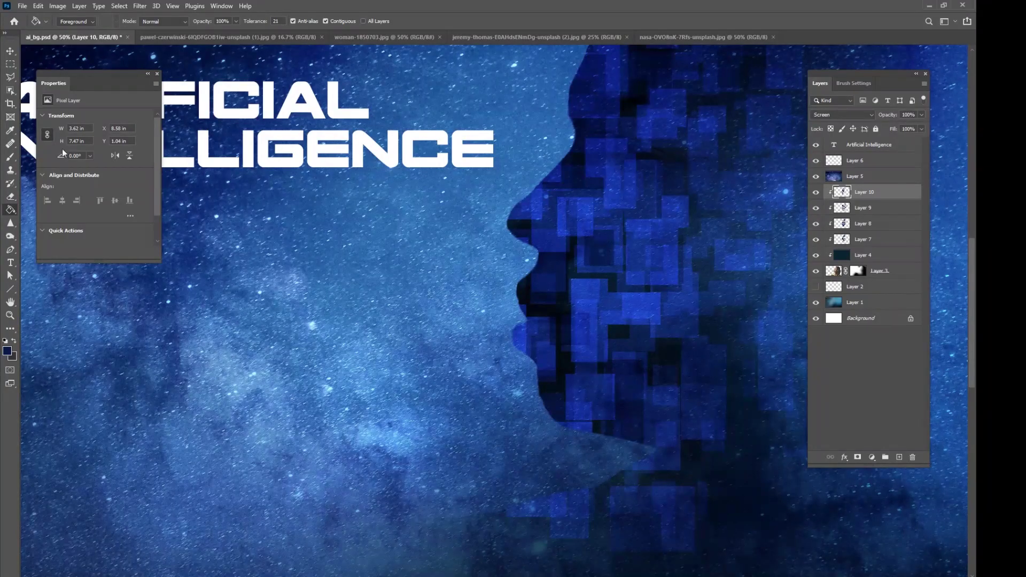
{"action": "key", "text": "b"}
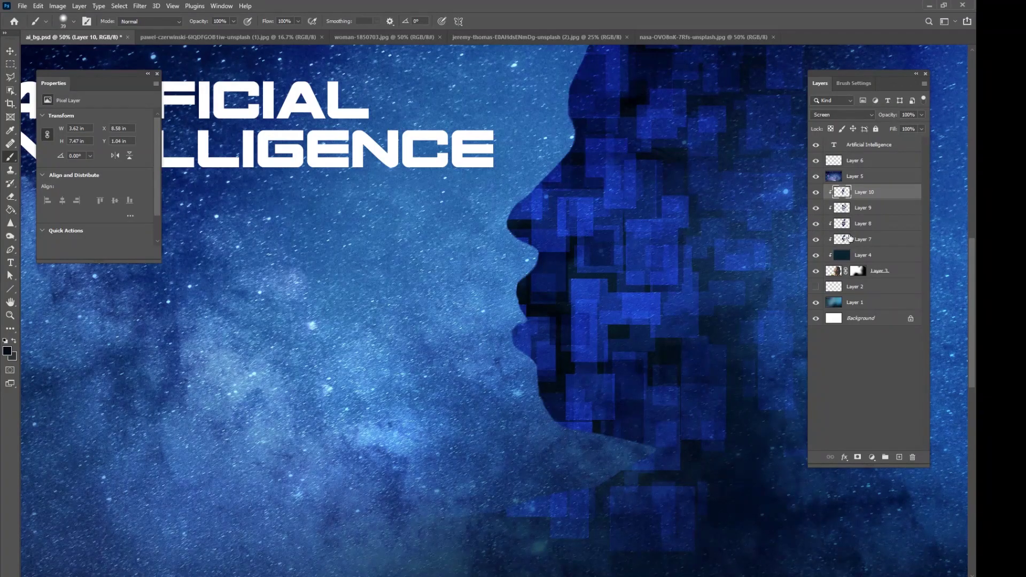
{"action": "left_click", "coordinate": [897, 457]}
{"action": "left_click", "coordinate": [602, 261], "text": "alt"}
{"action": "right_click", "coordinate": [512, 322]}
{"action": "left_click", "coordinate": [601, 345]}
{"action": "left_click", "coordinate": [511, 338]}
{"action": "mouse_move", "coordinate": [512, 338]}
{"action": "left_mouse_down"}
{"action": "mouse_move", "coordinate": [526, 366]}
{"action": "mouse_move", "coordinate": [508, 310]}
{"action": "mouse_move", "coordinate": [531, 363]}
{"action": "mouse_move", "coordinate": [524, 339]}
{"action": "mouse_move", "coordinate": [489, 304]}
{"action": "mouse_move", "coordinate": [470, 377]}
{"action": "left_mouse_up"}
{"action": "left_click", "coordinate": [531, 309], "text": "alt"}
{"action": "mouse_move", "coordinate": [500, 272]}
{"action": "left_mouse_down"}
{"action": "mouse_move", "coordinate": [548, 208]}
{"action": "mouse_move", "coordinate": [473, 307]}
{"action": "left_mouse_up"}
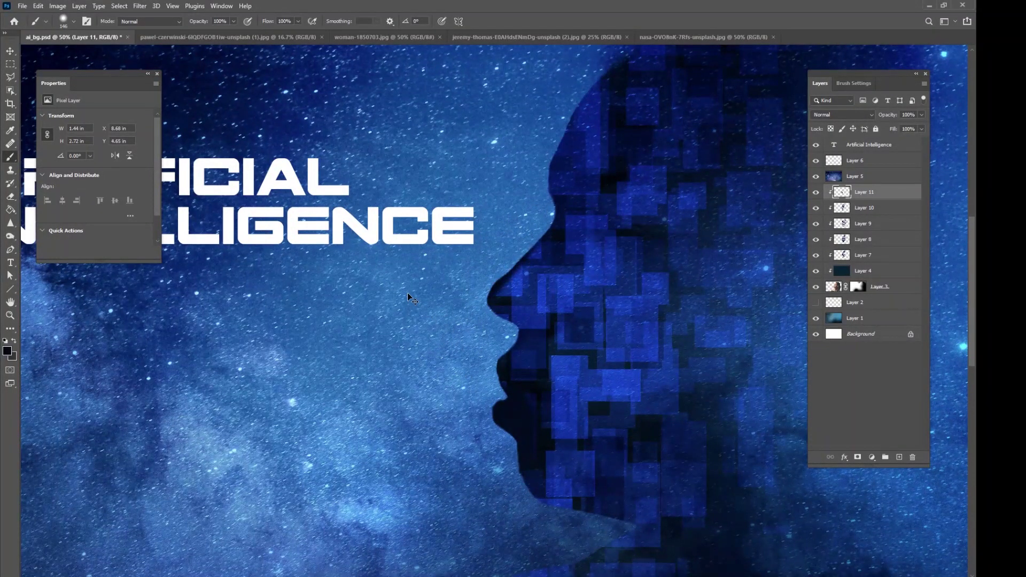
{"action": "left_click_drag", "start_coordinate": [409, 298], "coordinate": [394, 258]}
- Hide Layer 11 and add a layer mask to Layer 8
{"action": "left_click", "coordinate": [815, 192]}
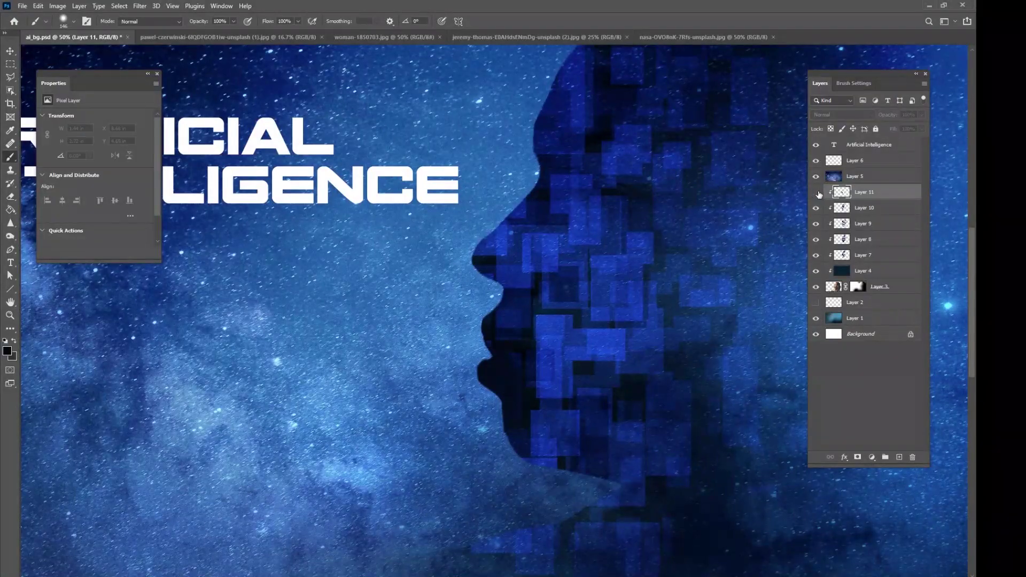
{"action": "left_click", "coordinate": [816, 208]}
{"action": "left_click", "coordinate": [816, 223]}
{"action": "left_click", "coordinate": [816, 238]}
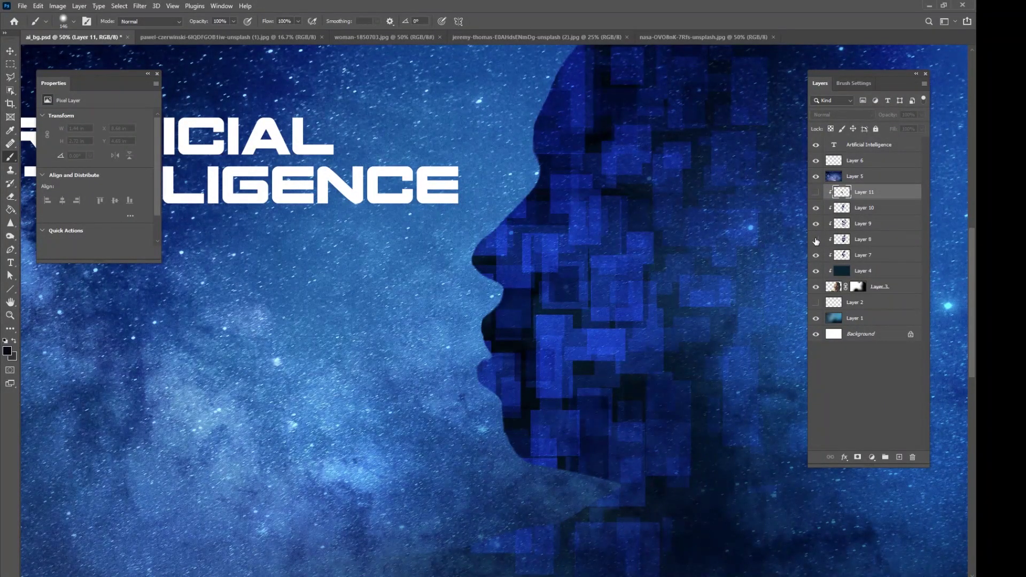
{"action": "left_click", "coordinate": [816, 239]}
{"action": "left_click", "coordinate": [863, 238]}
{"action": "left_click", "coordinate": [858, 457]}
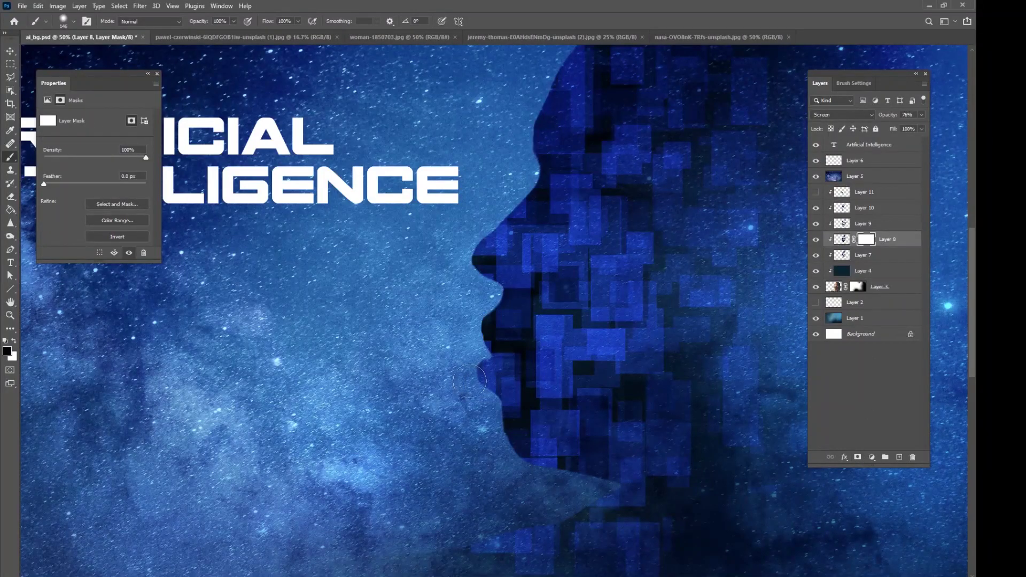
- Try to paint out Layer 8's rectangle over the lips with black on its mask, and undo the strokes
{"action": "left_click_drag", "start_coordinate": [500, 351], "coordinate": [498, 319]}
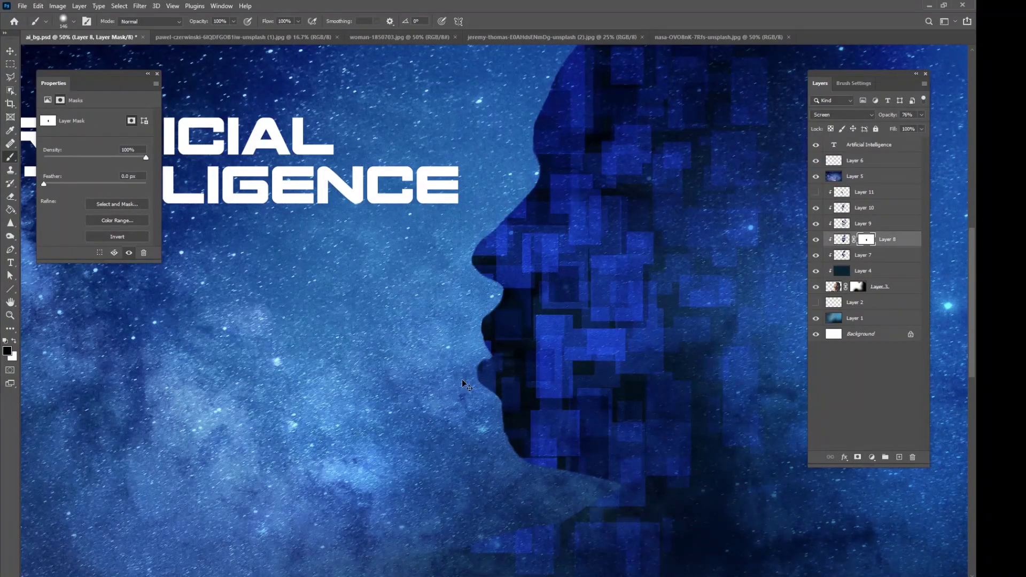
{"action": "key", "text": "ctrl+z"}
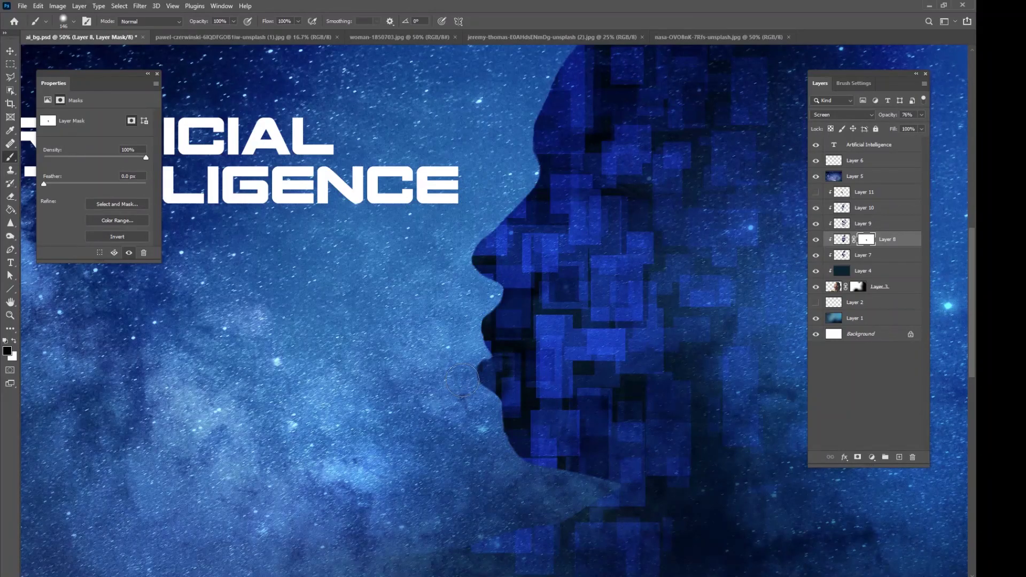
{"action": "key", "text": "ctrl+z"}
- Toggle the visibility of Layers 10, 8, 9 and 7 to examine which rectangles each one contributes to the face
{"action": "scroll", "coordinate": [462, 381], "scroll_direction": "down", "scroll_amount": 3}
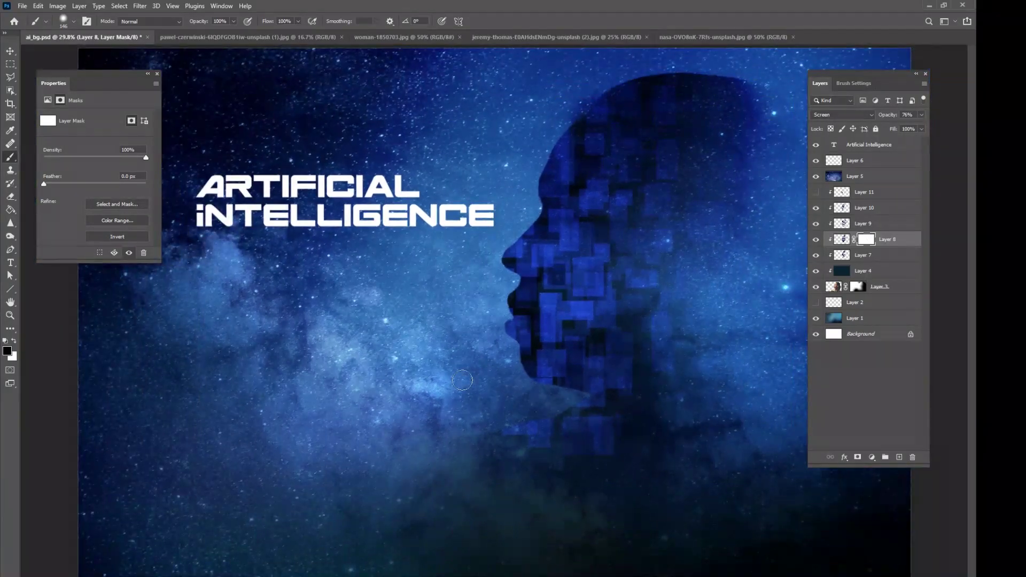
{"action": "left_click", "coordinate": [819, 208]}
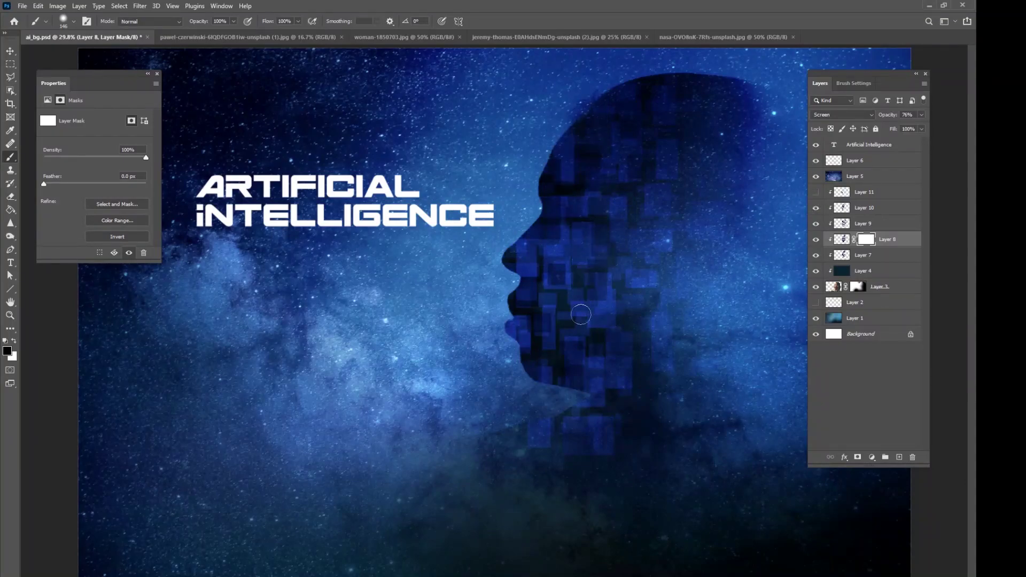
{"action": "left_click", "coordinate": [818, 243]}
{"action": "left_click", "coordinate": [817, 243]}
{"action": "left_click", "coordinate": [816, 226]}
{"action": "left_click", "coordinate": [816, 225]}
{"action": "left_click", "coordinate": [815, 255]}
{"action": "left_click", "coordinate": [817, 256]}
{"action": "left_click", "coordinate": [817, 257]}
{"action": "left_click", "coordinate": [816, 256]}
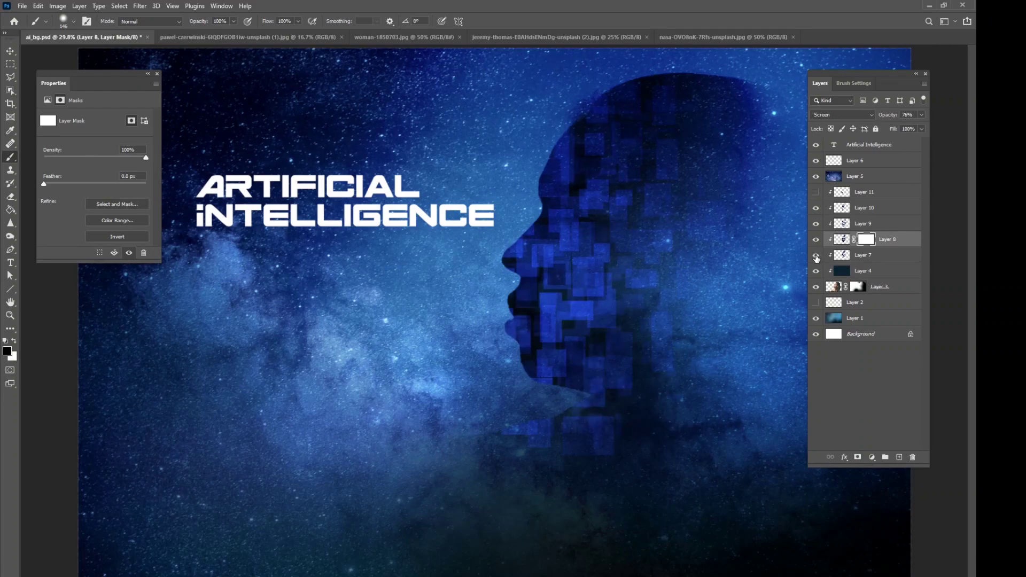
{"action": "left_click", "coordinate": [817, 256]}
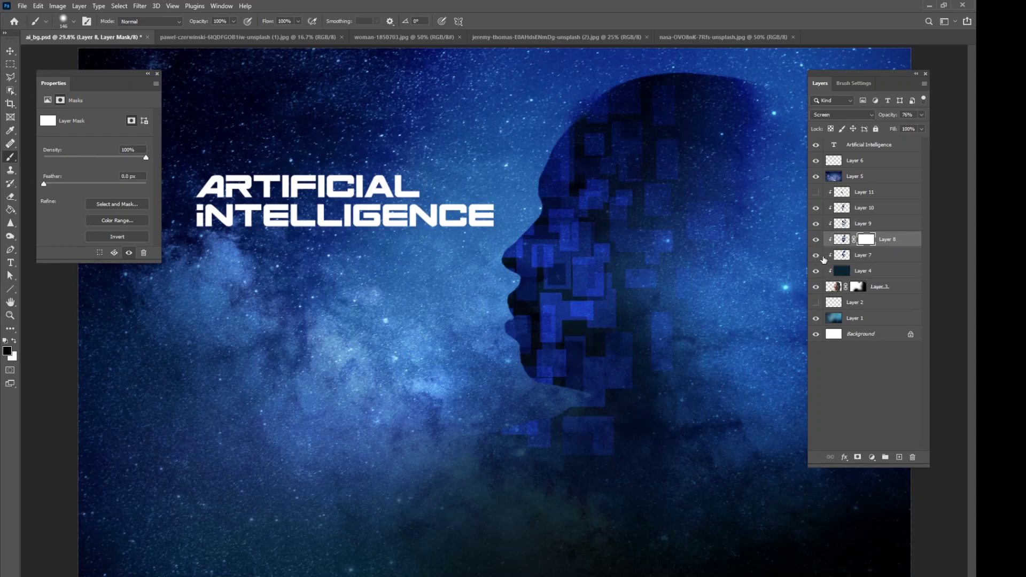
- Select three rectangular areas on Layer 9 over the lips, the tip of the nose and the bridge of the nose
{"action": "left_click", "coordinate": [850, 255]}
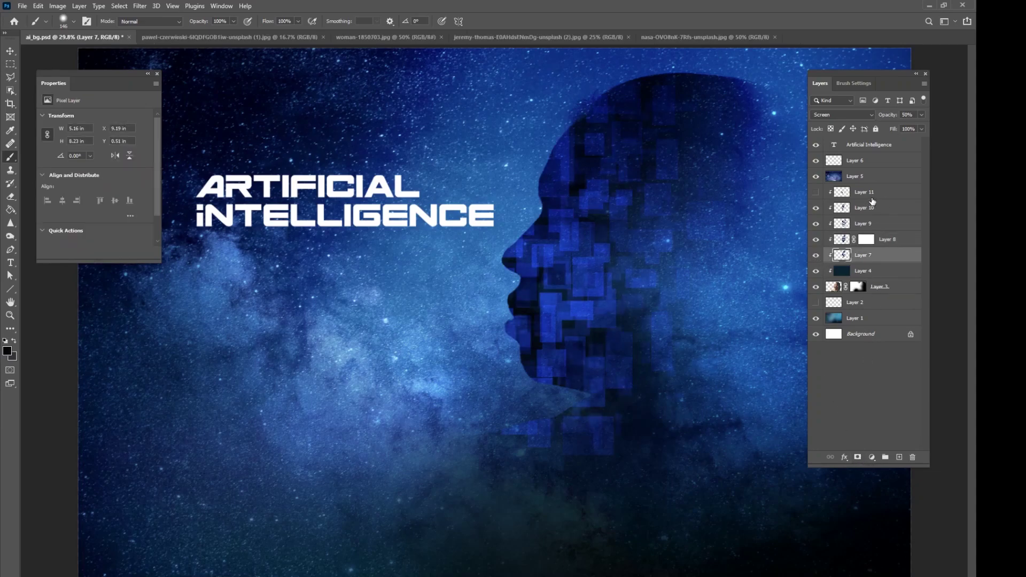
{"action": "left_click", "coordinate": [871, 193]}
{"action": "left_click", "coordinate": [872, 207]}
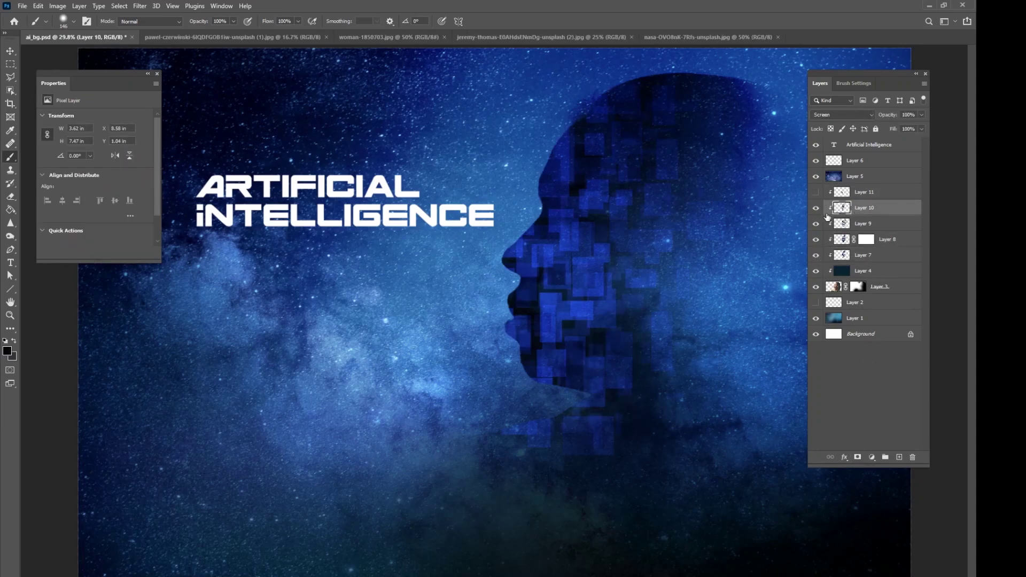
{"action": "left_click", "coordinate": [859, 229]}
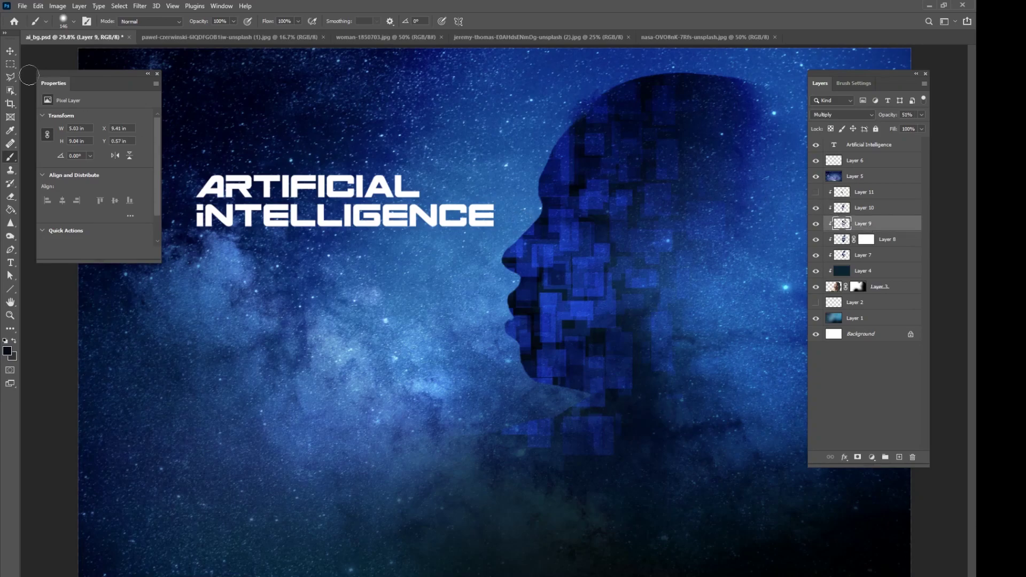
{"action": "key", "text": "m"}
{"action": "left_click_drag", "start_coordinate": [496, 308], "coordinate": [522, 351]}
{"action": "left_click_drag", "start_coordinate": [495, 229], "coordinate": [521, 255]}
{"action": "left_click_drag", "start_coordinate": [514, 201], "coordinate": [542, 238]}
- Brush the selected areas of Layer 9 with the dark blue 1a2a3e and deselect them
{"action": "left_click", "coordinate": [10, 157]}
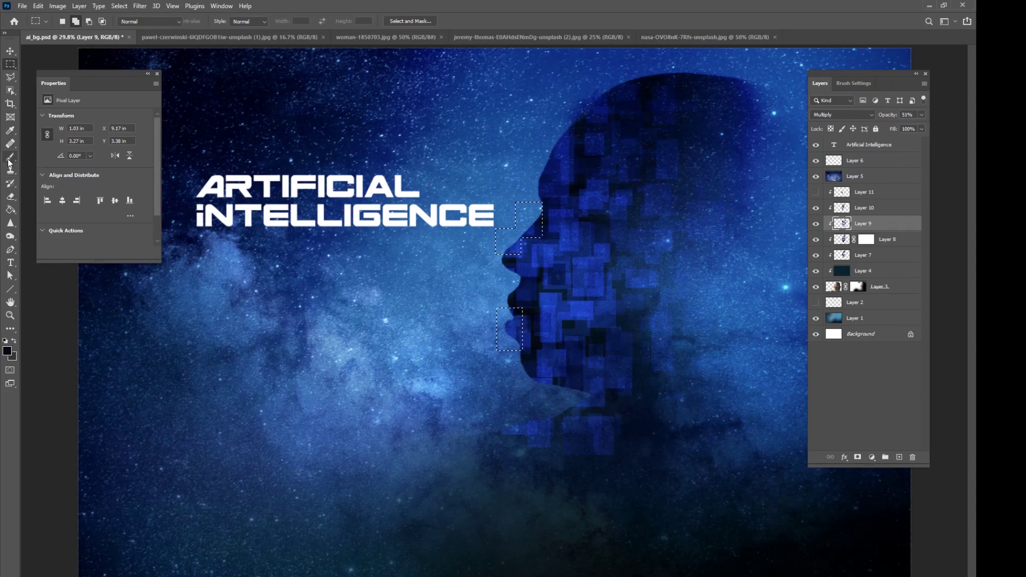
{"action": "left_click", "coordinate": [7, 350]}
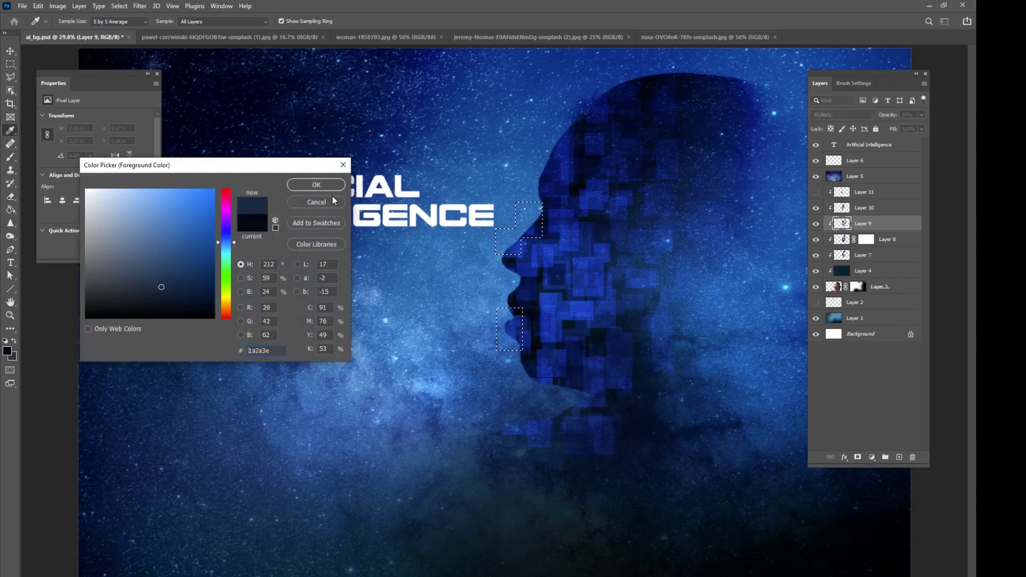
{"action": "left_click", "coordinate": [316, 185]}
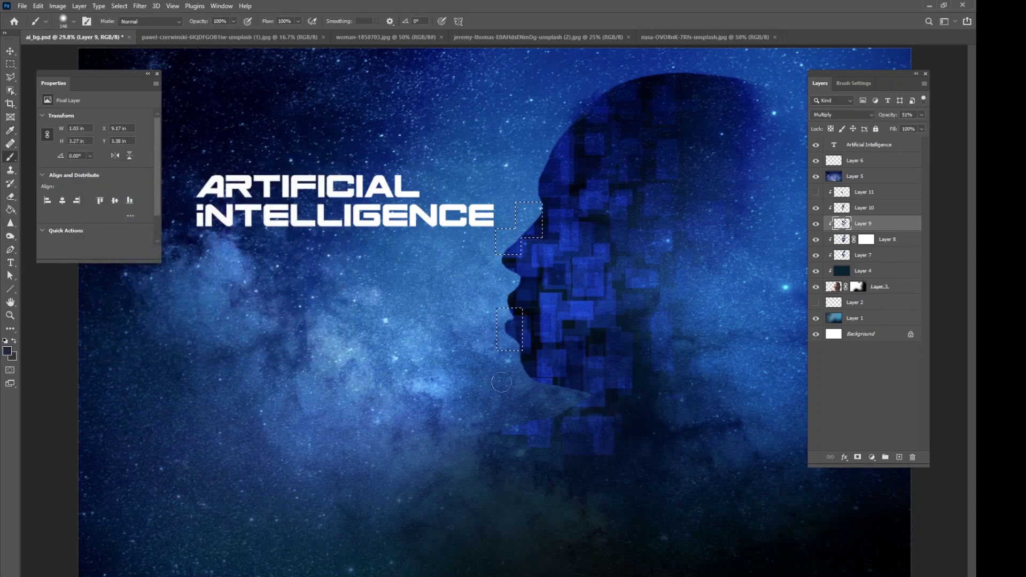
{"action": "left_click", "coordinate": [120, 6]}
{"action": "left_click", "coordinate": [128, 26]}
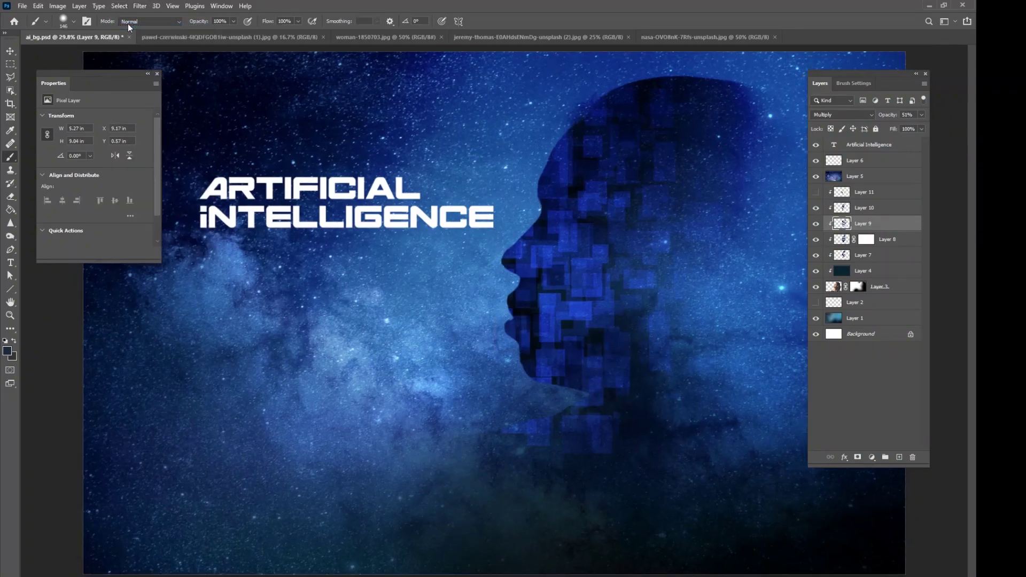
- Compare the whole composition with and without rectangle Layers 7 to 10, and check Layer 10's fill
{"action": "key", "text": "ctrl+minus"}
{"action": "key", "text": "ctrl+minus"}
{"action": "key", "text": "ctrl+plus"}
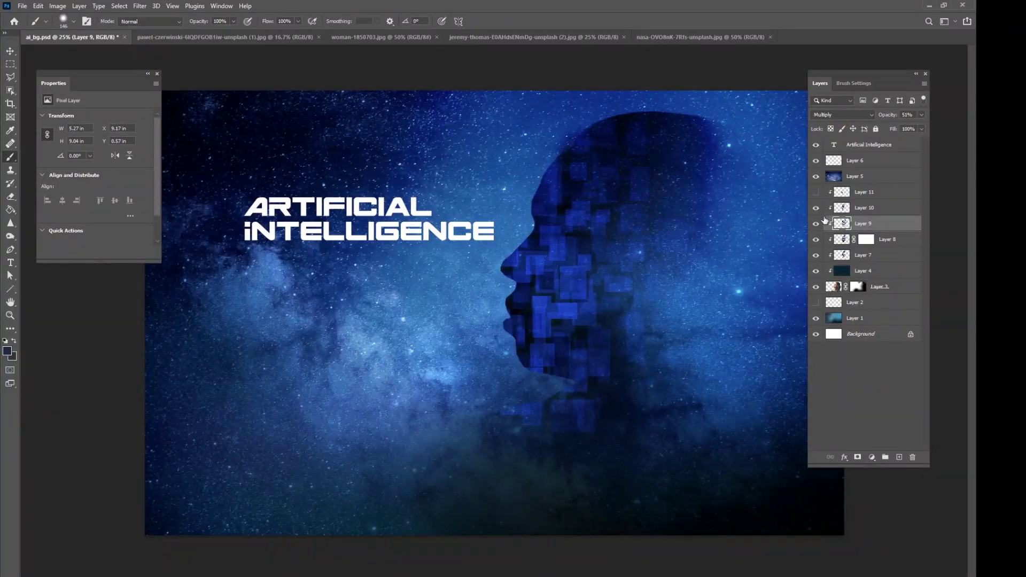
{"action": "left_click", "coordinate": [816, 255]}
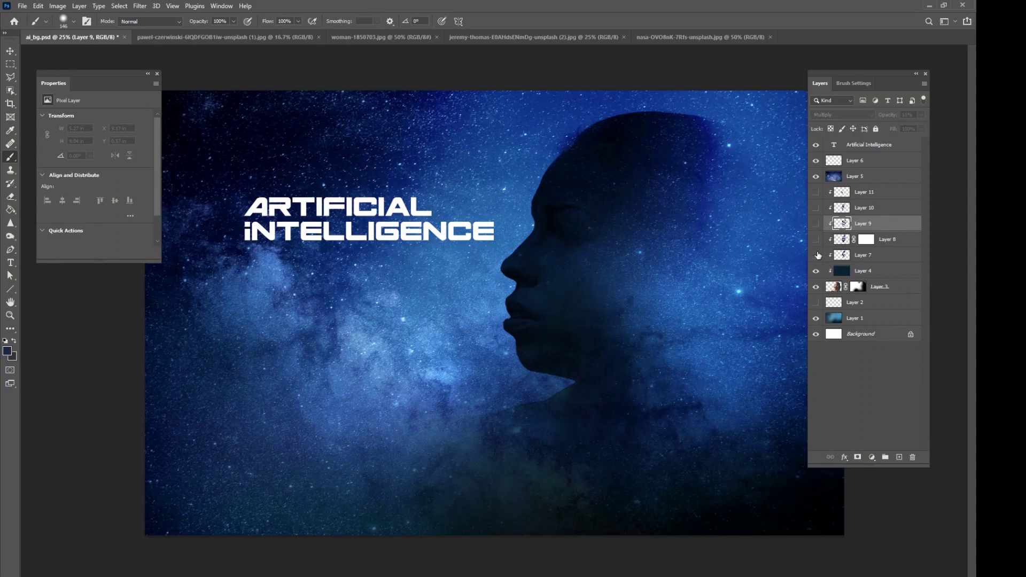
{"action": "left_click", "coordinate": [816, 211]}
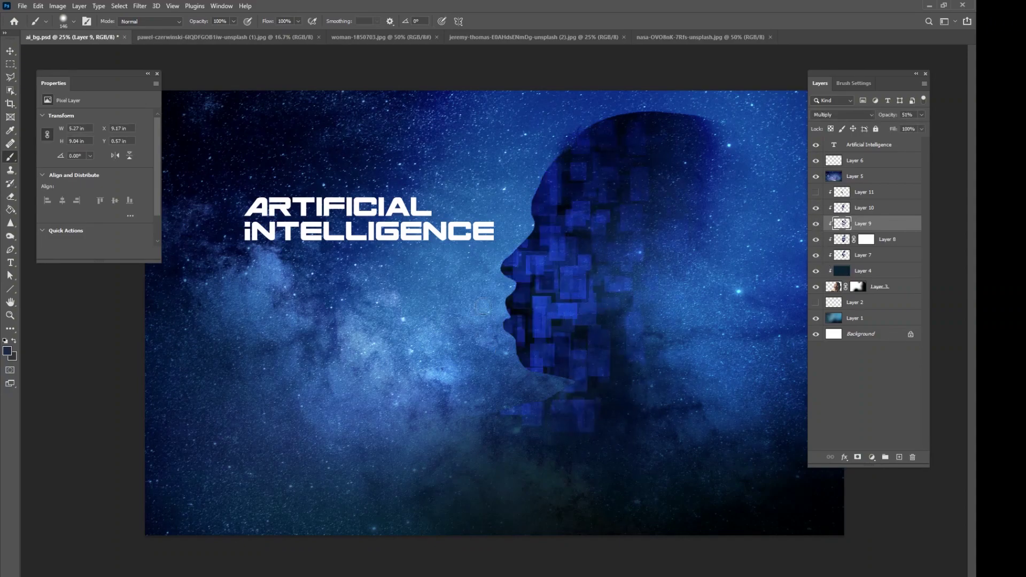
{"action": "left_click", "coordinate": [873, 213]}
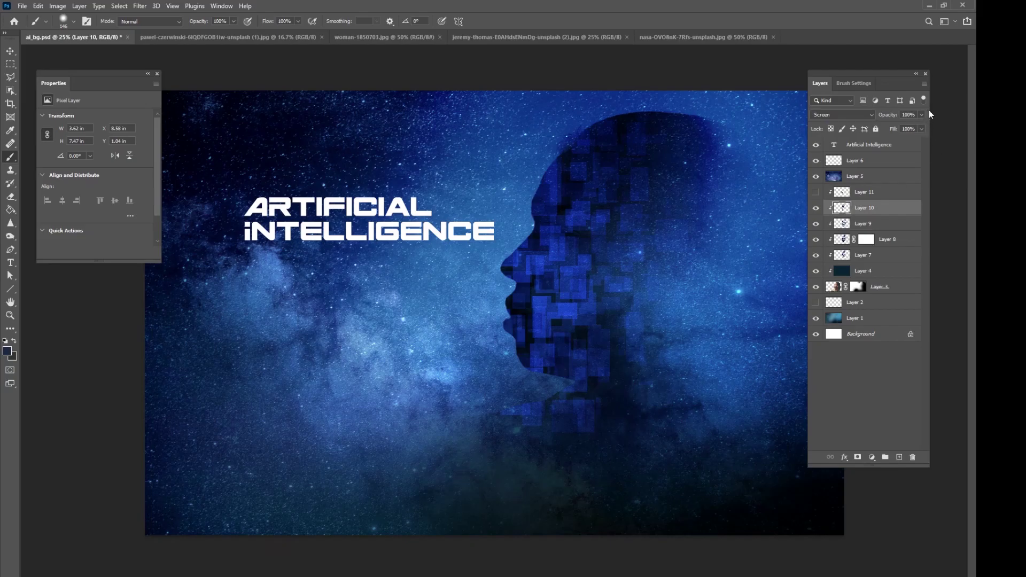
{"action": "left_click_drag", "start_coordinate": [906, 128], "coordinate": [915, 127]}
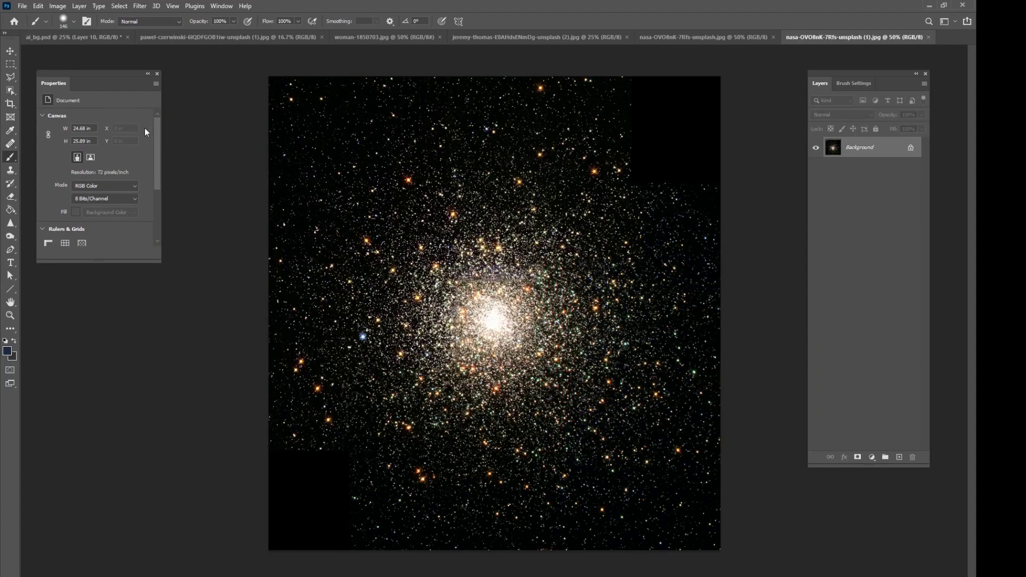
- Copy the whole star cluster image into ai_bg.psd above Layer 5 and place it over the woman's face
{"action": "left_click", "coordinate": [119, 6]}
{"action": "left_click", "coordinate": [131, 16]}
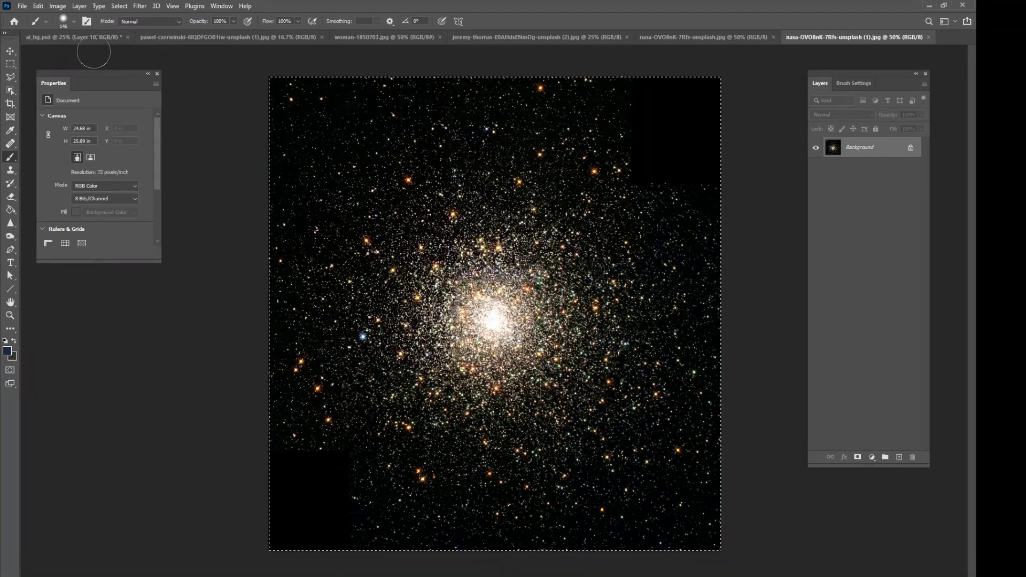
{"action": "left_click", "coordinate": [85, 37]}
{"action": "left_click", "coordinate": [860, 176]}
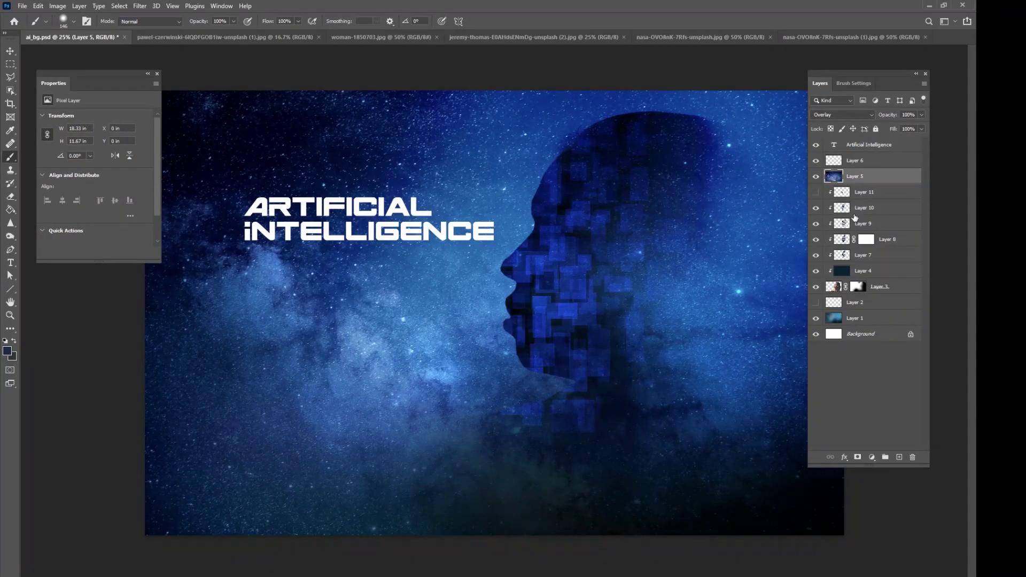
{"action": "key", "text": "ctrl+v"}
{"action": "left_click", "coordinate": [11, 51]}
{"action": "left_click_drag", "start_coordinate": [516, 313], "coordinate": [590, 290]}
- Preview the star cluster layer in Screen mode, add a layer mask to it and return its blend mode to Normal
{"action": "left_click", "coordinate": [841, 114]}
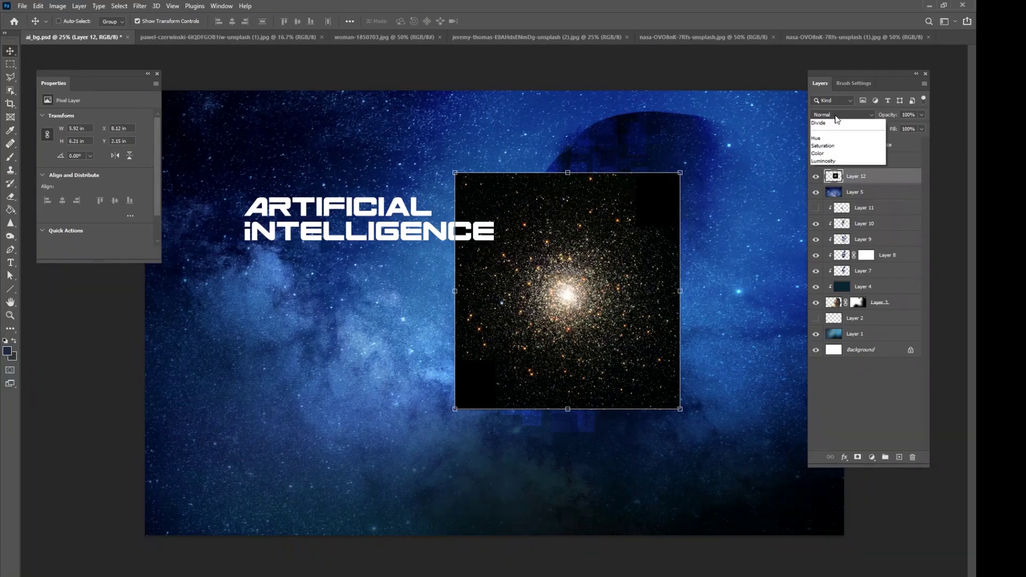
{"action": "left_click", "coordinate": [833, 204]}
{"action": "left_click", "coordinate": [858, 458]}
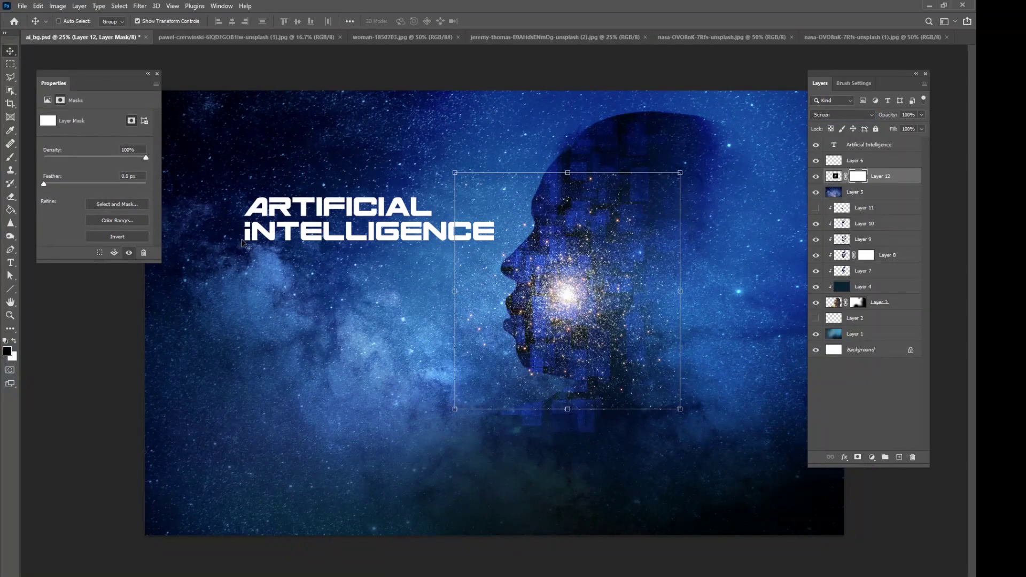
{"action": "left_click", "coordinate": [6, 157]}
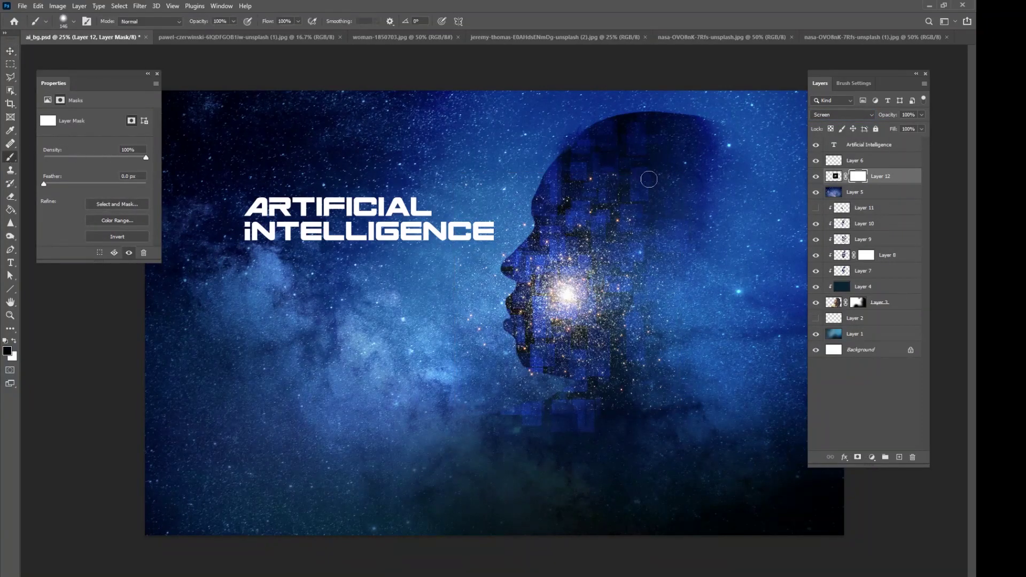
{"action": "left_click", "coordinate": [840, 116]}
{"action": "left_click", "coordinate": [838, 124]}
- Fade all edges of the star cluster on its mask with a large soft black brush at 25% flow, and apply the mask
{"action": "right_click", "coordinate": [575, 173]}
{"action": "mouse_move", "coordinate": [518, 163]}
{"action": "left_mouse_down"}
{"action": "mouse_move", "coordinate": [586, 165]}
{"action": "mouse_move", "coordinate": [553, 150]}
{"action": "left_mouse_up"}
{"action": "key", "text": "ctrl+z"}
{"action": "left_click", "coordinate": [298, 22]}
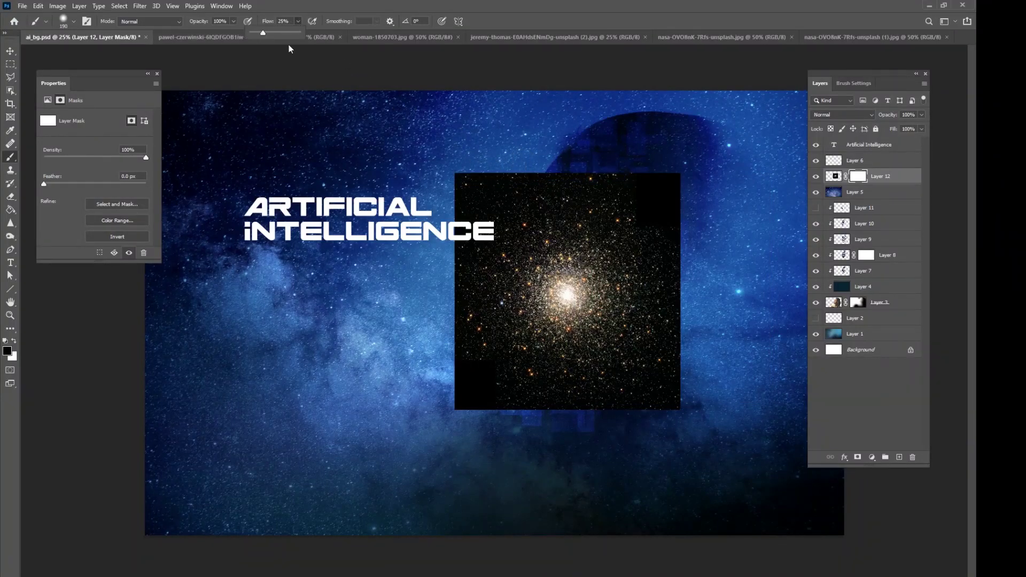
{"action": "right_click", "coordinate": [494, 174]}
{"action": "key", "text": "Return"}
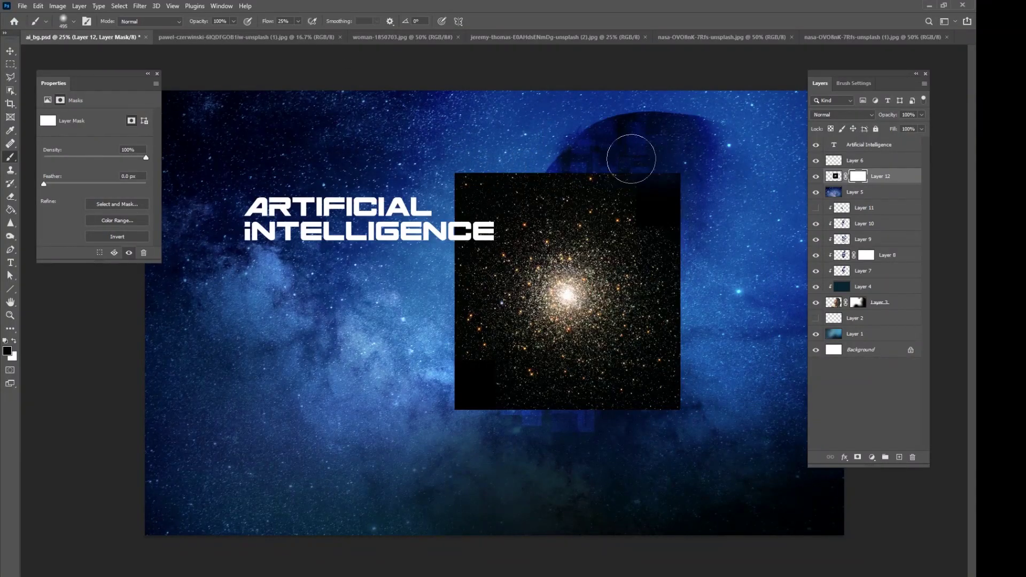
{"action": "mouse_move", "coordinate": [693, 189]}
{"action": "left_mouse_down"}
{"action": "mouse_move", "coordinate": [675, 320]}
{"action": "mouse_move", "coordinate": [687, 440]}
{"action": "mouse_move", "coordinate": [697, 275]}
{"action": "left_mouse_up"}
{"action": "mouse_move", "coordinate": [590, 433]}
{"action": "left_mouse_down"}
{"action": "mouse_move", "coordinate": [638, 418]}
{"action": "mouse_move", "coordinate": [581, 431]}
{"action": "mouse_move", "coordinate": [453, 388]}
{"action": "mouse_move", "coordinate": [426, 304]}
{"action": "mouse_move", "coordinate": [437, 264]}
{"action": "mouse_move", "coordinate": [433, 179]}
{"action": "mouse_move", "coordinate": [526, 158]}
{"action": "mouse_move", "coordinate": [542, 141]}
{"action": "left_mouse_up"}
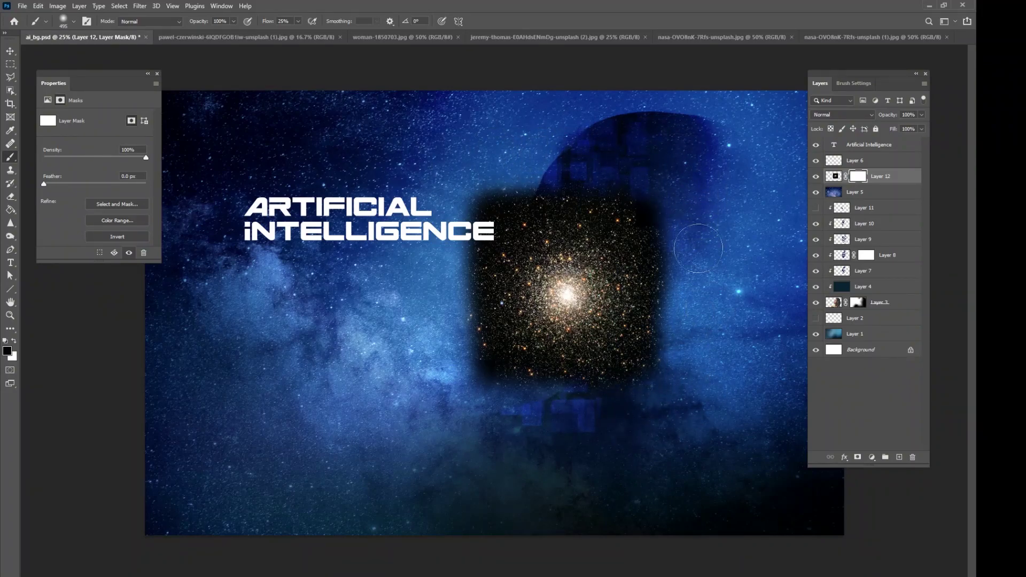
{"action": "right_click", "coordinate": [861, 178]}
{"action": "left_click", "coordinate": [877, 199]}
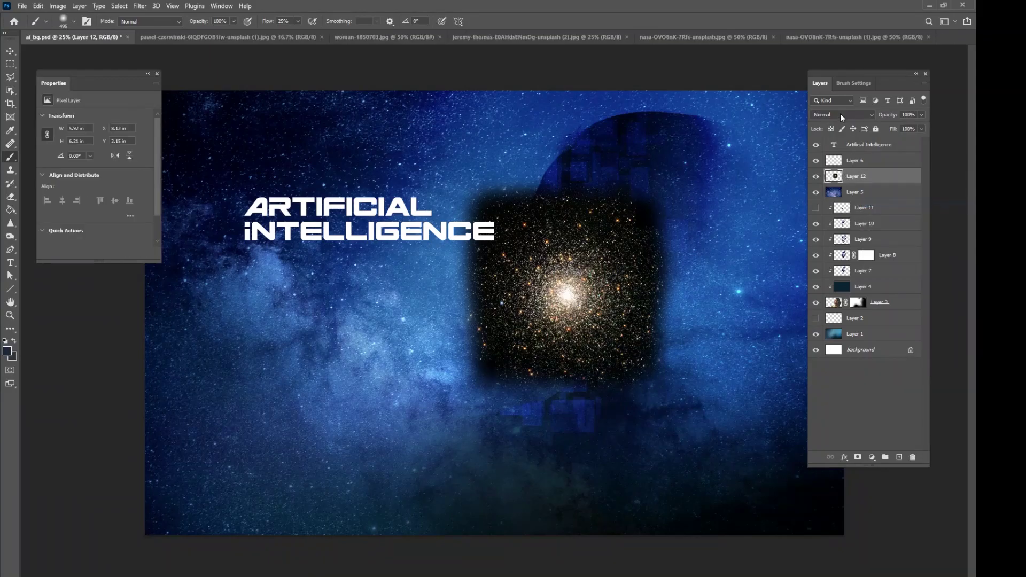
- Set the star cluster layer to Screen and reposition the cluster over the upper back of the head with a transform
{"action": "left_click", "coordinate": [843, 114]}
{"action": "left_click", "coordinate": [834, 199]}
{"action": "key", "text": "v"}
{"action": "mouse_move", "coordinate": [614, 342]}
{"action": "left_mouse_down"}
{"action": "mouse_move", "coordinate": [648, 227]}
{"action": "mouse_move", "coordinate": [676, 260]}
{"action": "mouse_move", "coordinate": [675, 296]}
{"action": "mouse_move", "coordinate": [691, 278]}
{"action": "mouse_move", "coordinate": [726, 307]}
{"action": "mouse_move", "coordinate": [694, 304]}
{"action": "left_mouse_up"}
{"action": "left_click_drag", "start_coordinate": [759, 334], "coordinate": [741, 315]}
{"action": "left_click_drag", "start_coordinate": [704, 274], "coordinate": [719, 275]}
{"action": "left_click", "coordinate": [503, 21]}
- Add a new layer above the star cluster, choose a medium blue foreground colour and set the layer's blend mode to Divide
{"action": "key", "text": "b"}
{"action": "left_click", "coordinate": [899, 457]}
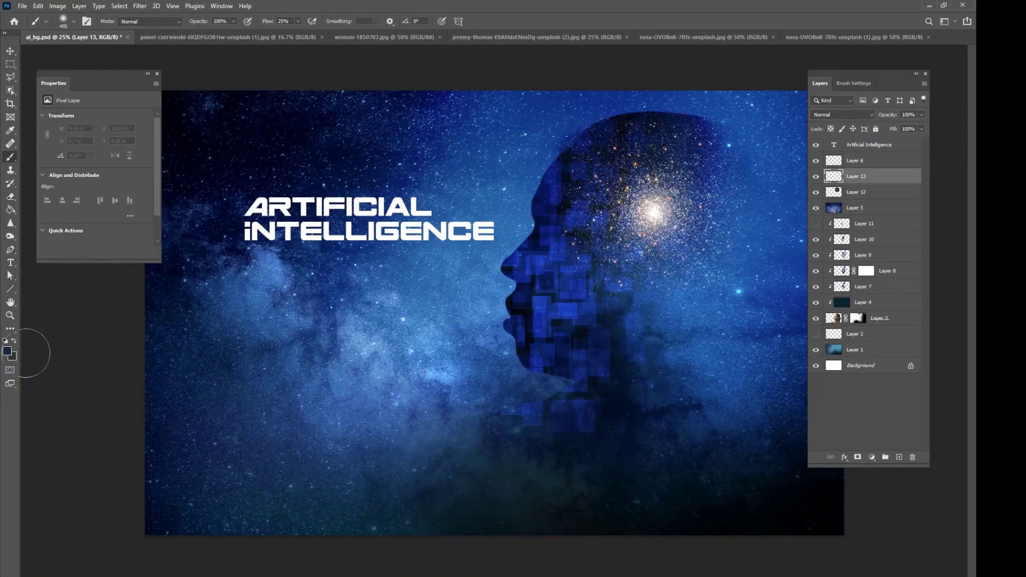
{"action": "left_click", "coordinate": [7, 351]}
{"action": "left_click_drag", "start_coordinate": [230, 276], "coordinate": [227, 247]}
{"action": "left_click", "coordinate": [199, 206]}
{"action": "left_click", "coordinate": [316, 184]}
{"action": "left_click", "coordinate": [857, 114]}
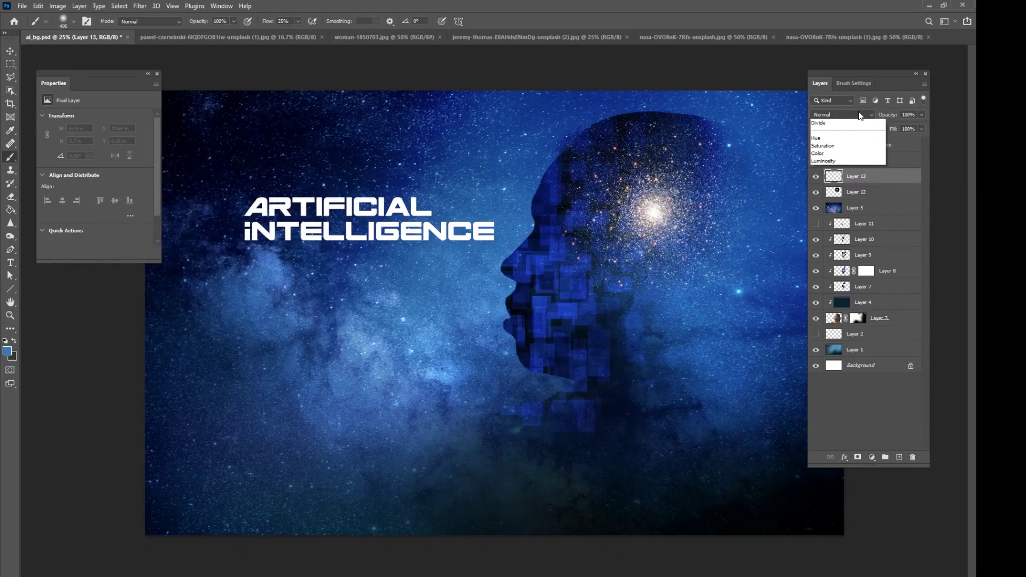
{"action": "left_click", "coordinate": [833, 321]}
- Set the brush flow to 5% and dab a glow over the star cluster's centre with a large soft brush
{"action": "left_click", "coordinate": [297, 24]}
{"action": "left_click_drag", "start_coordinate": [295, 33], "coordinate": [287, 34]}
{"action": "left_click", "coordinate": [647, 218]}
{"action": "right_click", "coordinate": [653, 211]}
{"action": "mouse_move", "coordinate": [717, 228]}
{"action": "left_mouse_down"}
{"action": "mouse_move", "coordinate": [763, 231]}
{"action": "mouse_move", "coordinate": [710, 242]}
{"action": "left_mouse_up"}
{"action": "left_click", "coordinate": [655, 217]}
{"action": "left_click", "coordinate": [653, 209]}
{"action": "right_click", "coordinate": [618, 217]}
{"action": "left_click", "coordinate": [649, 208]}
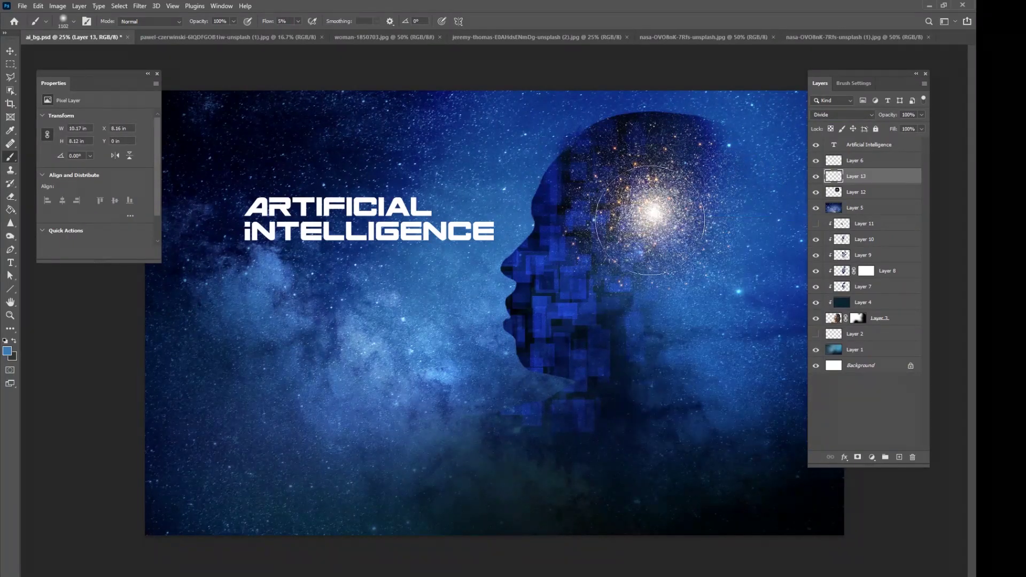
- Build up the cluster's central glow with further soft dabs at varied brush sizes, ending at 369 px
{"action": "right_click", "coordinate": [666, 218]}
{"action": "left_click", "coordinate": [725, 236]}
{"action": "left_click", "coordinate": [654, 213]}
{"action": "left_click", "coordinate": [650, 211]}
{"action": "right_click", "coordinate": [674, 215]}
{"action": "left_click", "coordinate": [774, 235]}
{"action": "left_click", "coordinate": [646, 195]}
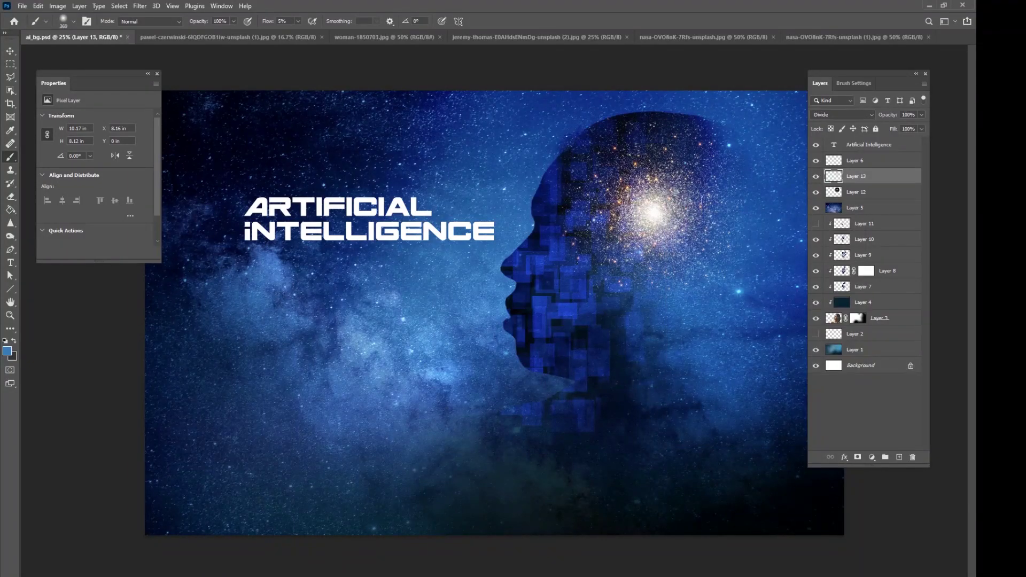
- Change the foreground to deeper blue #2536b4 and widen the cluster's glow with a 2165 px soft brush
{"action": "left_click", "coordinate": [7, 351]}
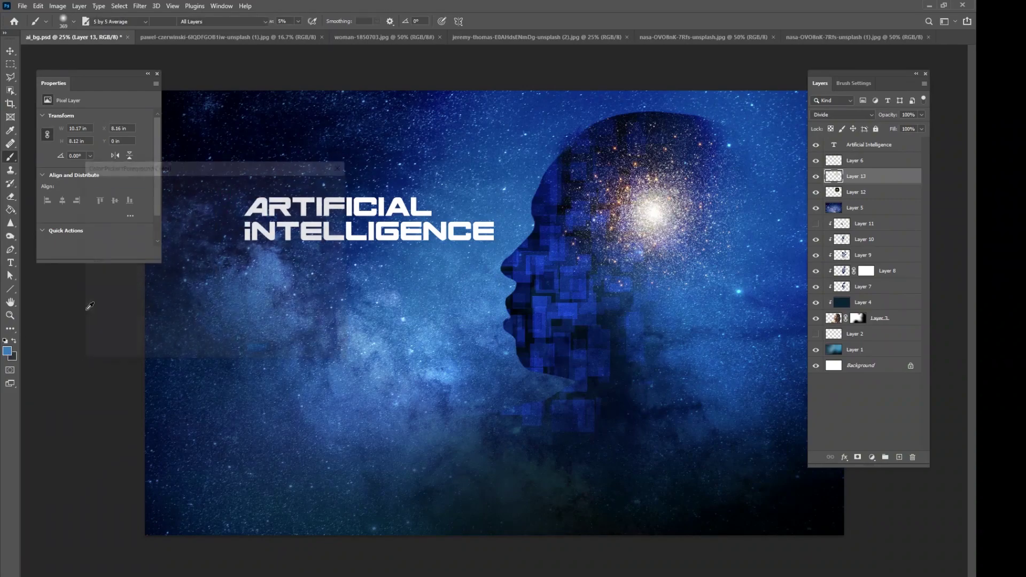
{"action": "left_click_drag", "start_coordinate": [228, 240], "coordinate": [228, 235]}
{"action": "left_click", "coordinate": [320, 186]}
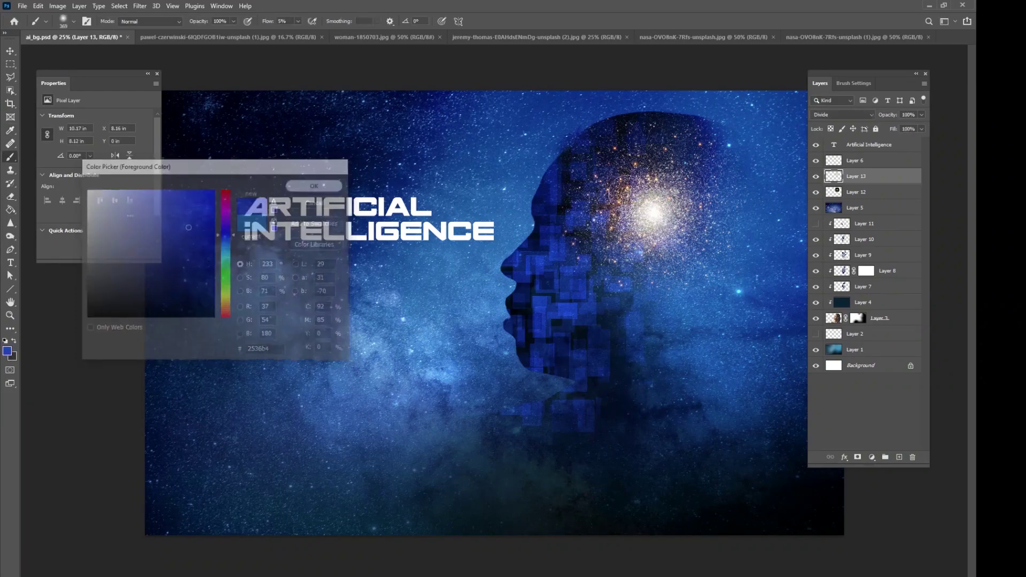
{"action": "right_click", "coordinate": [663, 234]}
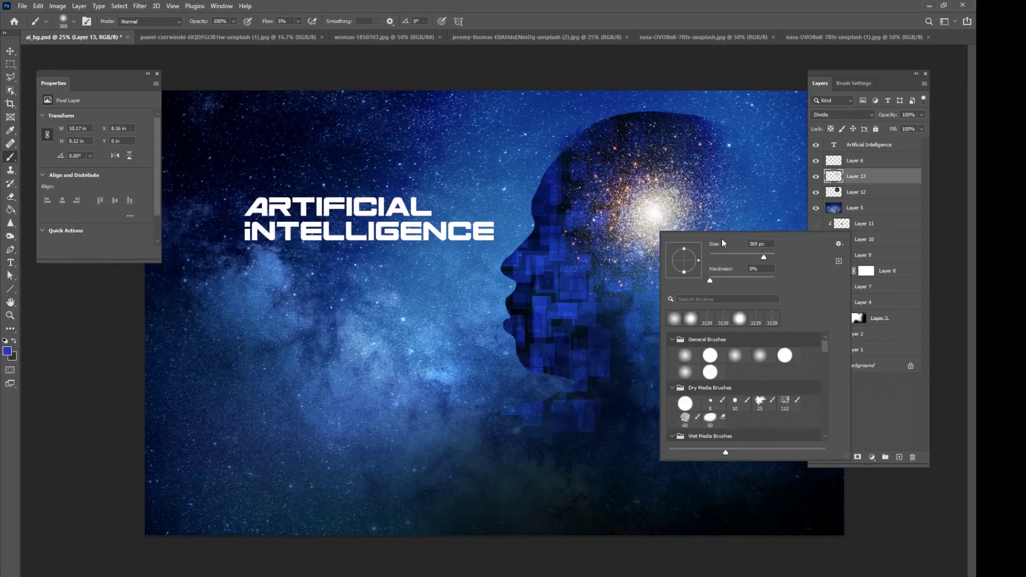
{"action": "left_click_drag", "start_coordinate": [771, 259], "coordinate": [769, 260]}
{"action": "left_click", "coordinate": [650, 214]}
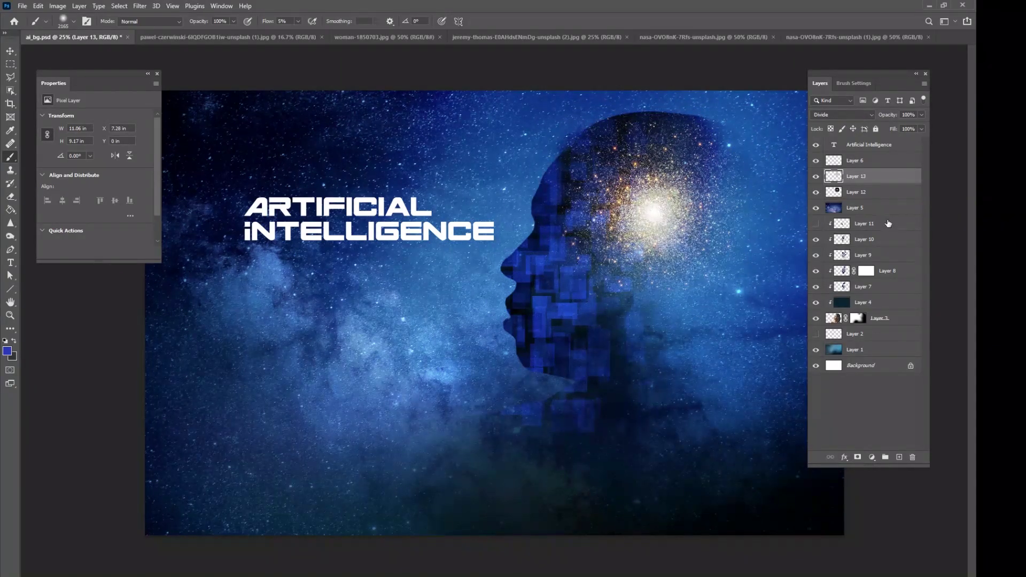
- Compare the image with and without the glow layer and lower that layer's opacity to 75%
{"action": "left_click", "coordinate": [816, 177]}
{"action": "left_click", "coordinate": [816, 177]}
{"action": "left_click_drag", "start_coordinate": [908, 127], "coordinate": [909, 127]}
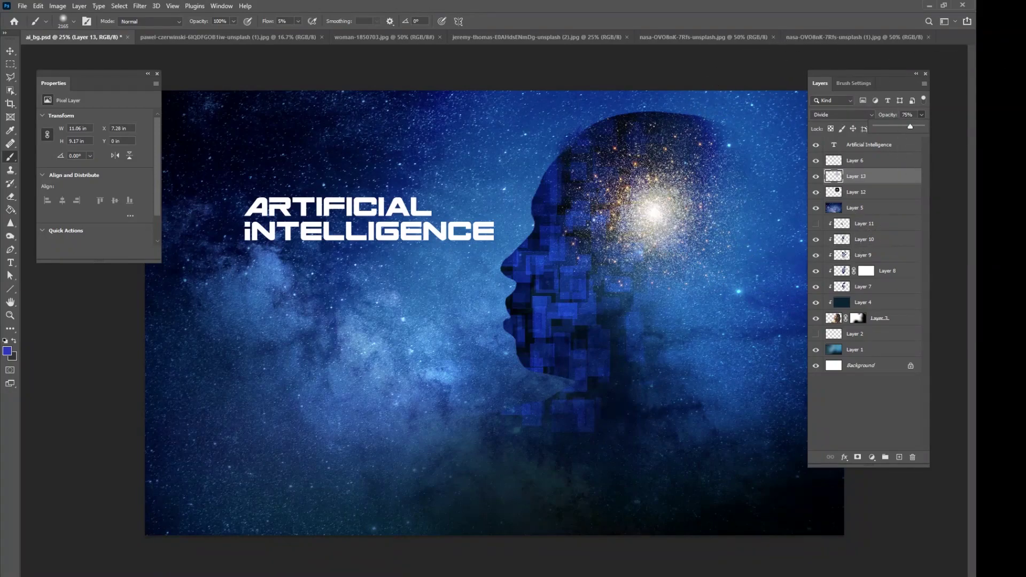
{"action": "left_click", "coordinate": [818, 178]}
- Group the glow layer with the star cluster layer and shift the group slightly within the back of the head
{"action": "left_click", "coordinate": [859, 195], "text": "shift"}
{"action": "left_click", "coordinate": [816, 177]}
{"action": "left_click", "coordinate": [816, 177]}
{"action": "key", "text": "ctrl+g"}
{"action": "left_click", "coordinate": [816, 175]}
{"action": "left_click", "coordinate": [816, 175]}
{"action": "left_click", "coordinate": [14, 53]}
{"action": "left_click_drag", "start_coordinate": [710, 251], "coordinate": [696, 269]}
{"action": "left_click_drag", "start_coordinate": [631, 258], "coordinate": [670, 239]}
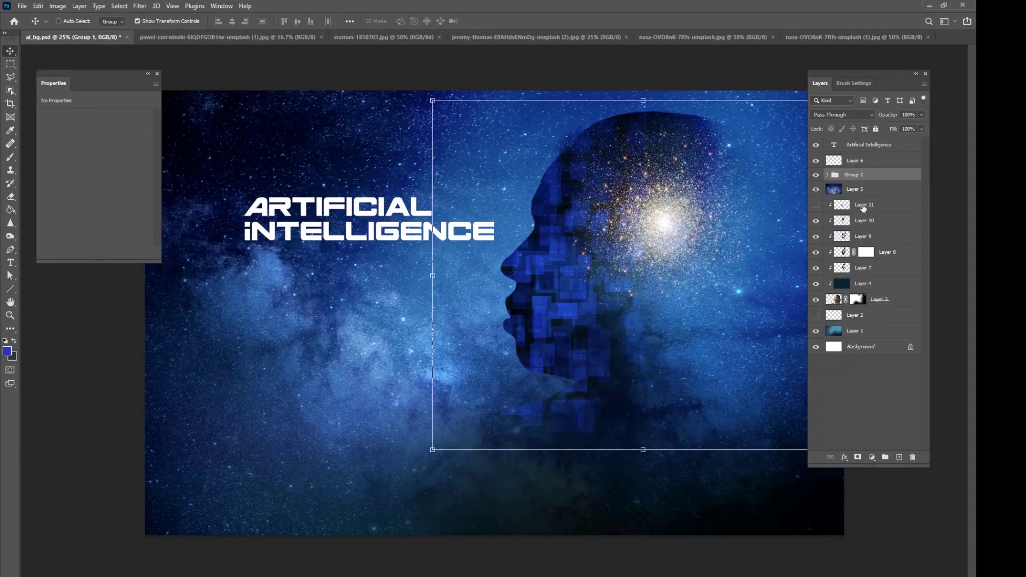
- Duplicate the star cluster group, shrink the copy and place it in the sky behind the head
{"action": "key", "text": "ctrl+j"}
{"action": "left_click_drag", "start_coordinate": [441, 98], "coordinate": [630, 257]}
{"action": "left_click_drag", "start_coordinate": [747, 336], "coordinate": [658, 375]}
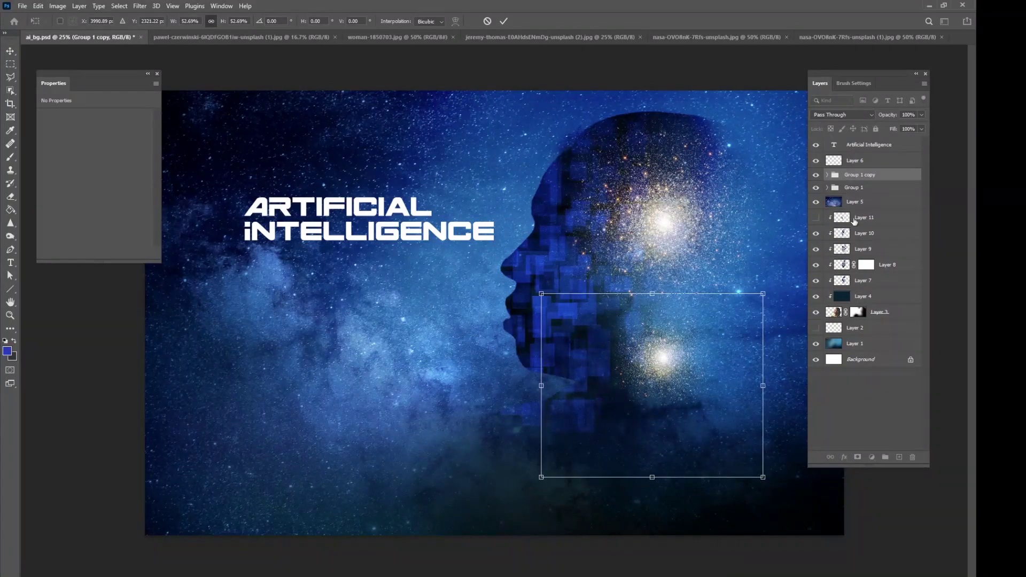
{"action": "left_click_drag", "start_coordinate": [846, 71], "coordinate": [862, 69]}
{"action": "key", "text": "ctrl+minus"}
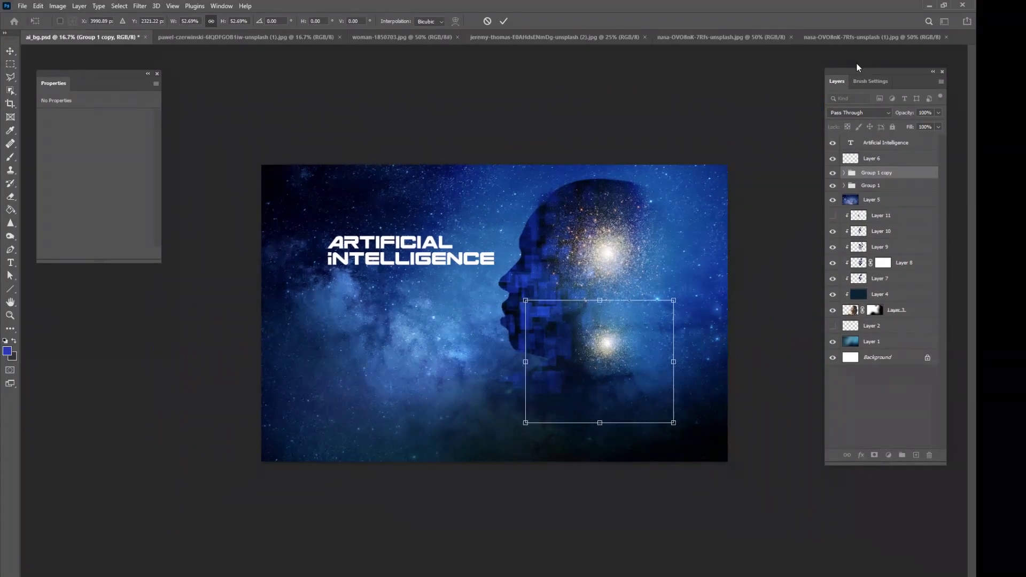
{"action": "left_click_drag", "start_coordinate": [632, 342], "coordinate": [713, 259]}
{"action": "left_click_drag", "start_coordinate": [754, 217], "coordinate": [723, 242]}
{"action": "left_click_drag", "start_coordinate": [712, 256], "coordinate": [729, 322]}
{"action": "left_click", "coordinate": [503, 21]}
- Spread more small copies of the cluster at the image's right edge, behind the neck and above the head
{"action": "key", "text": "ctrl+j"}
{"action": "key", "text": "ctrl+j"}
{"action": "left_click_drag", "start_coordinate": [671, 287], "coordinate": [695, 174]}
{"action": "key", "text": "Return"}
{"action": "left_click_drag", "start_coordinate": [734, 143], "coordinate": [694, 177]}
{"action": "left_click_drag", "start_coordinate": [681, 191], "coordinate": [670, 171]}
{"action": "left_click", "coordinate": [503, 21]}
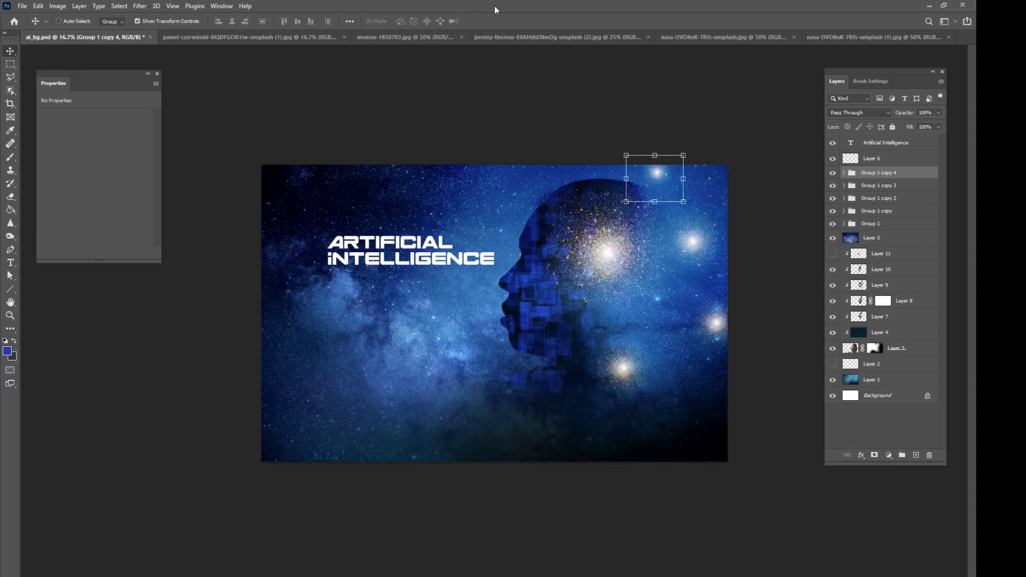
- Place a copy of the smallest cluster in front of the chin and a copy scaled to about 64% behind the neck
{"action": "key", "text": "ctrl+j"}
{"action": "left_click_drag", "start_coordinate": [657, 176], "coordinate": [466, 366]}
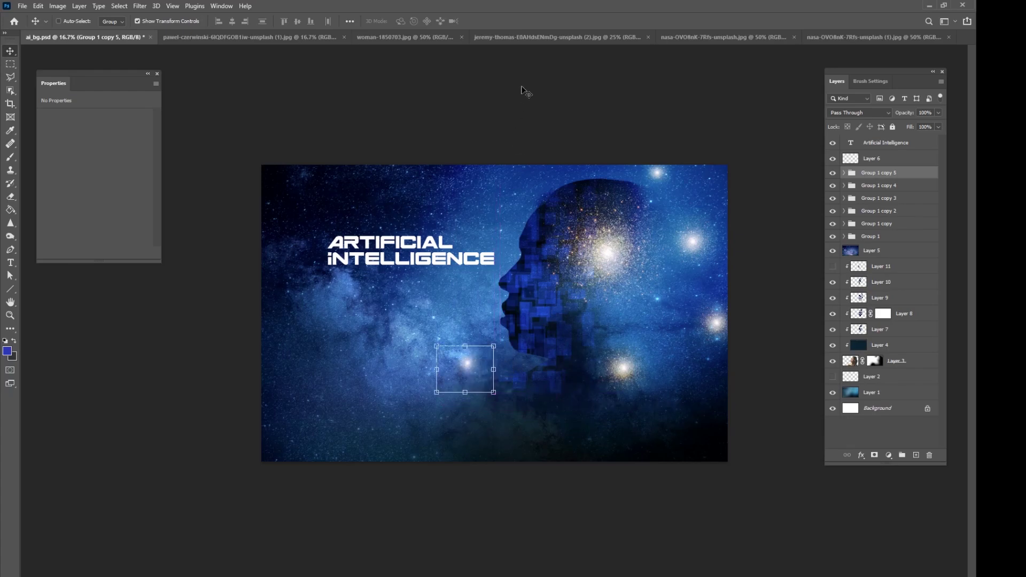
{"action": "left_click", "coordinate": [880, 230]}
{"action": "key", "text": "ctrl+j"}
{"action": "left_click_drag", "start_coordinate": [683, 257], "coordinate": [639, 345]}
{"action": "left_click_drag", "start_coordinate": [698, 289], "coordinate": [659, 322]}
{"action": "left_click_drag", "start_coordinate": [639, 339], "coordinate": [659, 324]}
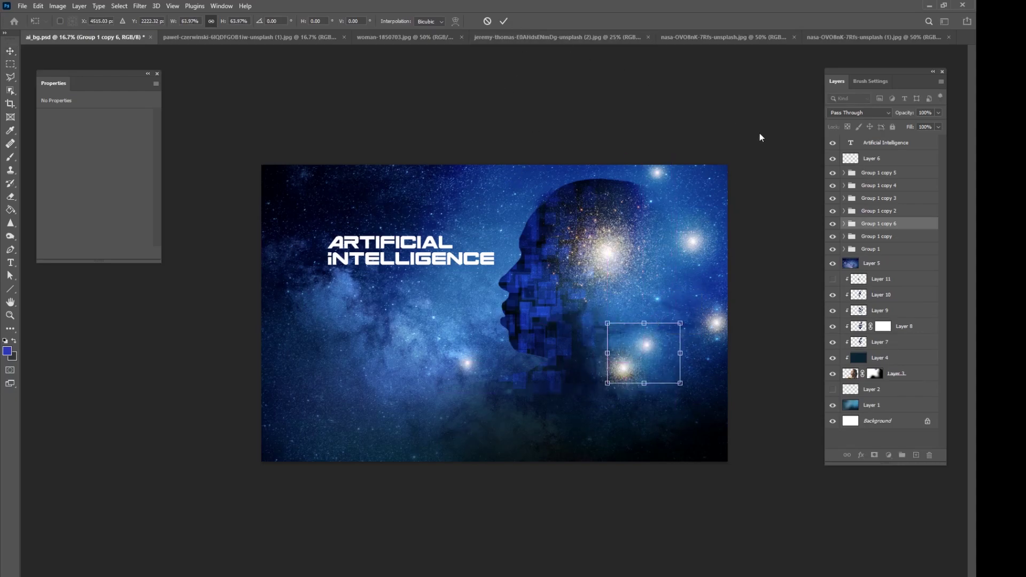
{"action": "left_click", "coordinate": [503, 21]}
- Duplicate the main cluster group, rotate the copy about -90°, scale it to about 66% and place it in the image's lower-right corner
{"action": "left_click_drag", "start_coordinate": [876, 247], "coordinate": [866, 231]}
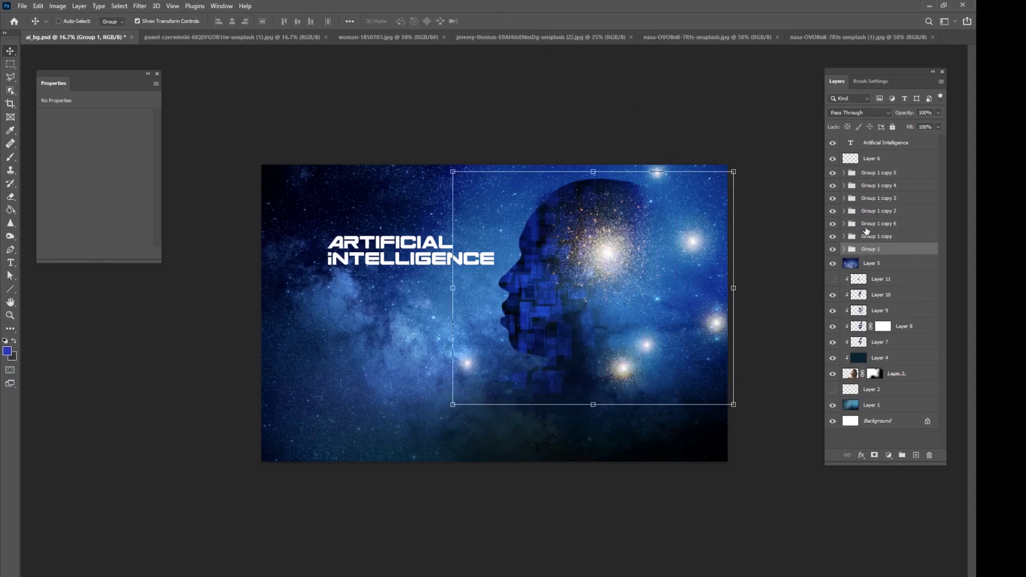
{"action": "key", "text": "ctrl+j"}
{"action": "left_click_drag", "start_coordinate": [630, 311], "coordinate": [642, 464]}
{"action": "left_click_drag", "start_coordinate": [646, 374], "coordinate": [733, 393]}
{"action": "left_click_drag", "start_coordinate": [553, 343], "coordinate": [658, 409]}
{"action": "left_click_drag", "start_coordinate": [708, 439], "coordinate": [688, 392]}
{"action": "left_click_drag", "start_coordinate": [705, 349], "coordinate": [694, 415]}
{"action": "left_click_drag", "start_coordinate": [732, 310], "coordinate": [721, 310]}
{"action": "left_click_drag", "start_coordinate": [720, 362], "coordinate": [730, 358]}
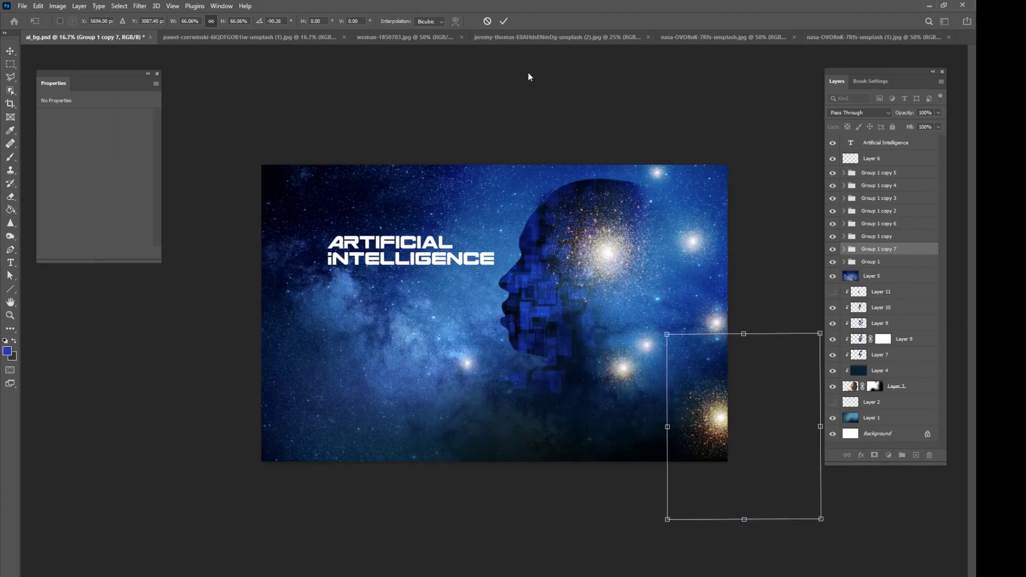
{"action": "left_click", "coordinate": [503, 21]}
- Duplicate the lower-right cluster, scale the copy to about 55% and place it below the neck near the image's bottom edge
{"action": "left_click_drag", "start_coordinate": [684, 383], "coordinate": [530, 386]}
{"action": "left_click_drag", "start_coordinate": [607, 337], "coordinate": [509, 397]}
{"action": "left_click_drag", "start_coordinate": [504, 437], "coordinate": [577, 406]}
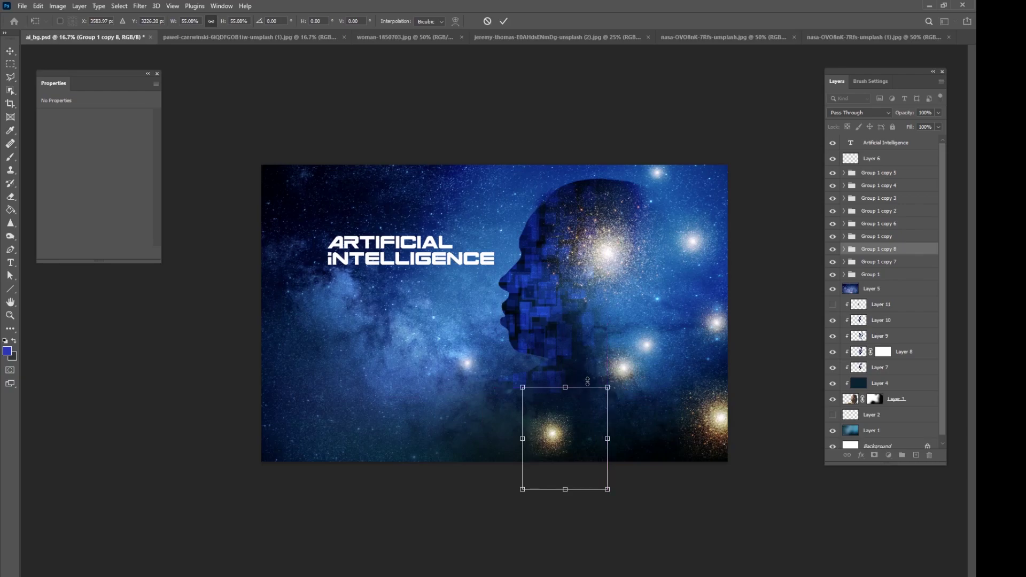
{"action": "left_click", "coordinate": [504, 21]}
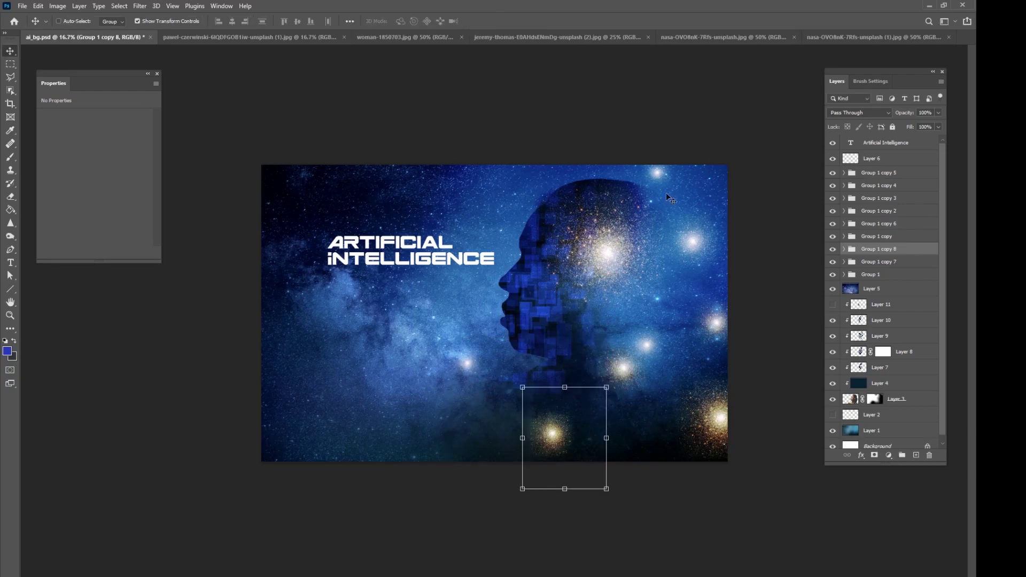
- Check the title by hiding and showing it, and add a new layer above Layer 6
{"action": "left_click", "coordinate": [864, 160]}
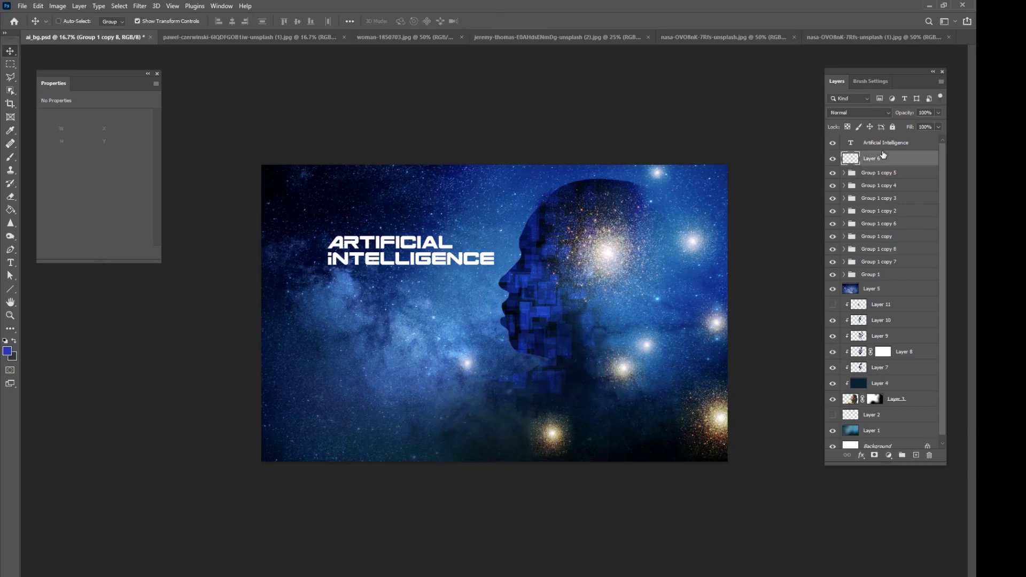
{"action": "left_click", "coordinate": [832, 142]}
{"action": "left_click", "coordinate": [832, 142]}
{"action": "left_click", "coordinate": [916, 456]}
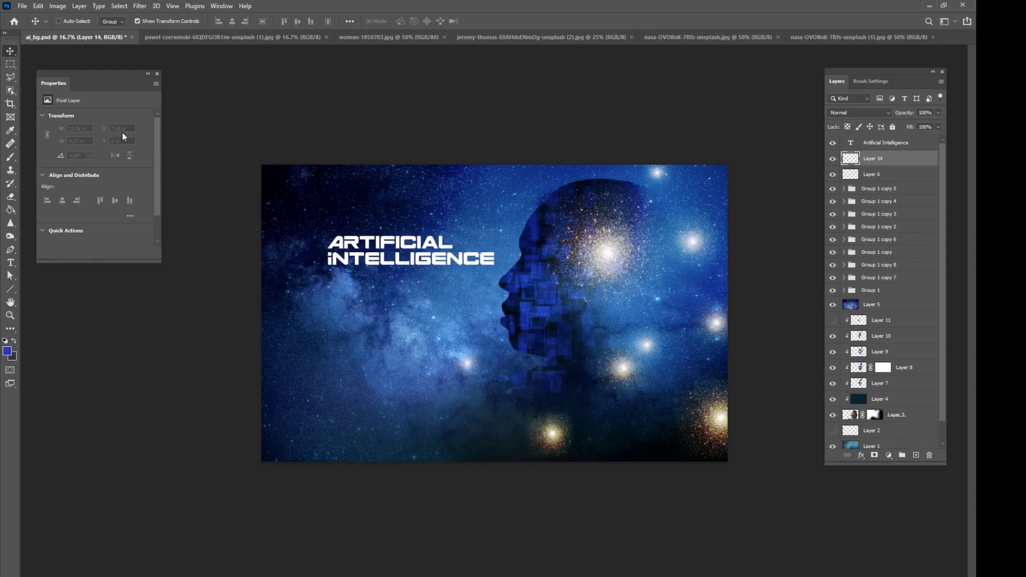
- Choose the 3139 px brush preset shaped like two circles joined by a line and set its flow to 100%
{"action": "left_click", "coordinate": [10, 157]}
{"action": "right_click", "coordinate": [460, 315]}
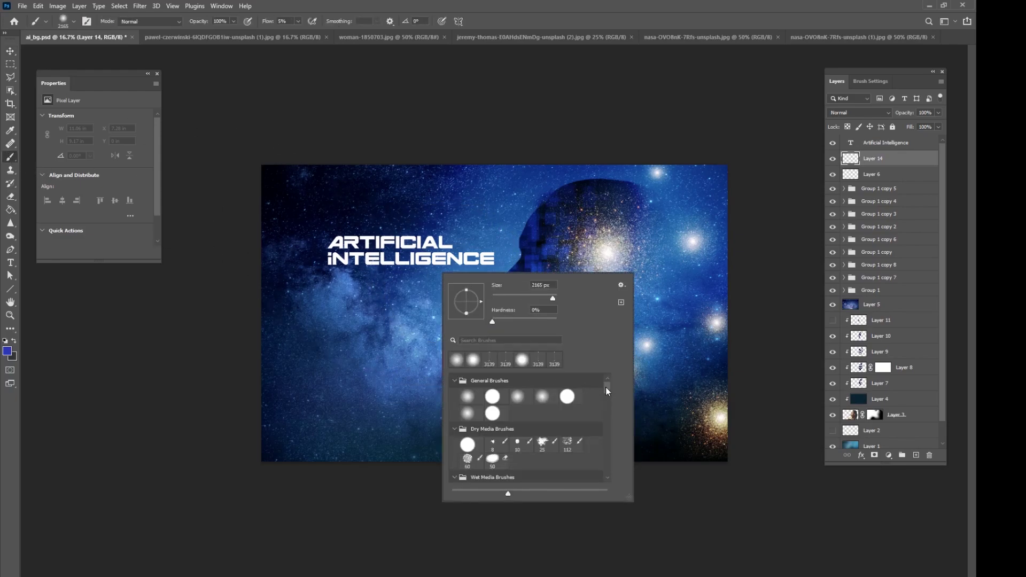
{"action": "left_click_drag", "start_coordinate": [607, 388], "coordinate": [608, 465]}
{"action": "left_click", "coordinate": [508, 453]}
{"action": "left_click", "coordinate": [297, 22]}
{"action": "left_click_drag", "start_coordinate": [296, 33], "coordinate": [342, 34]}
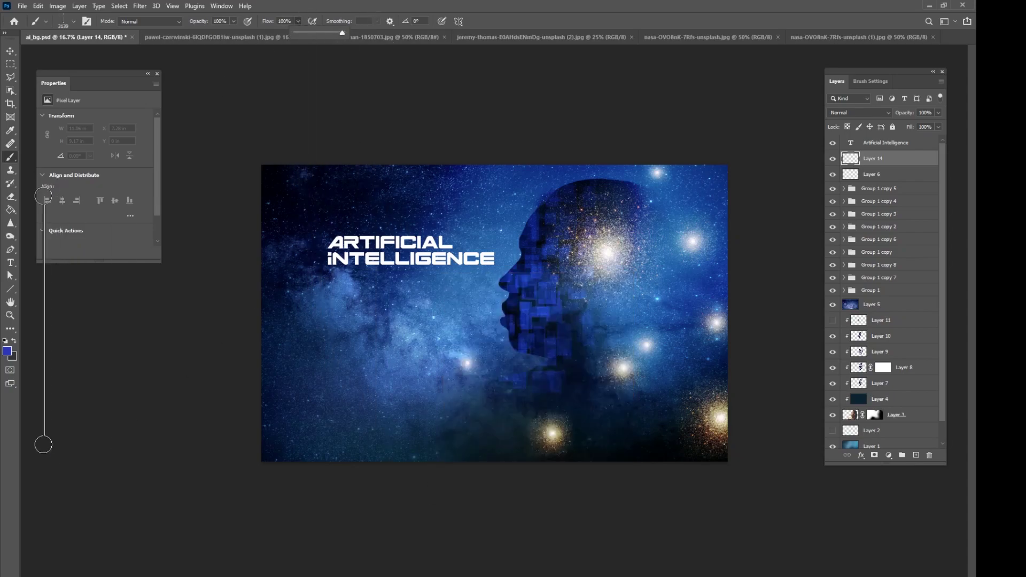
- Try stamping the two-circle line brush in white over the title and undo the stamp
{"action": "left_click", "coordinate": [7, 351]}
{"action": "left_click_drag", "start_coordinate": [88, 203], "coordinate": [75, 175]}
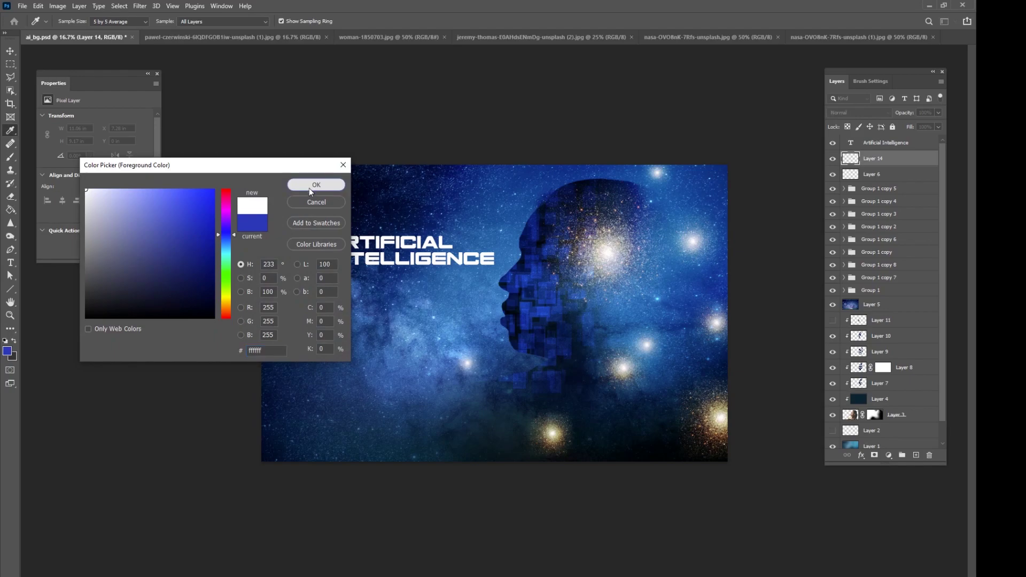
{"action": "left_click", "coordinate": [308, 188]}
{"action": "left_click", "coordinate": [392, 318]}
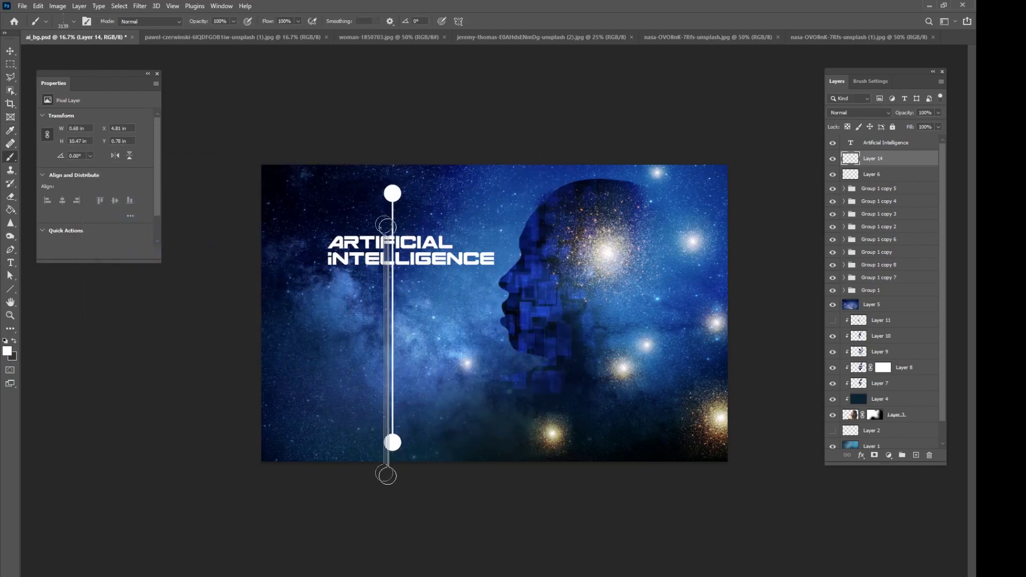
{"action": "key", "text": "ctrl+z"}
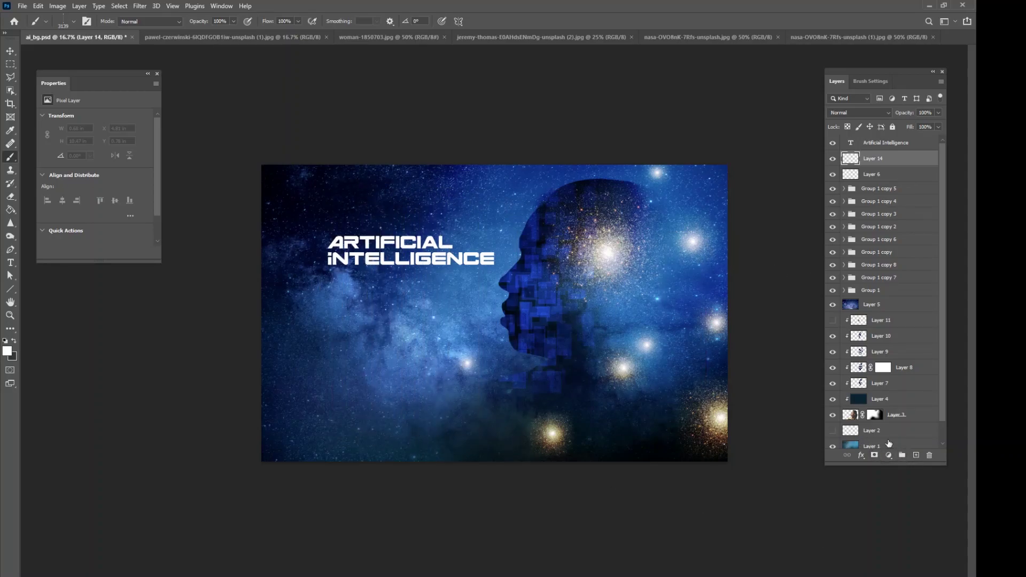
- Add another new layer and make a circular selection about 1.62 in wide above the title
{"action": "left_click", "coordinate": [916, 455]}
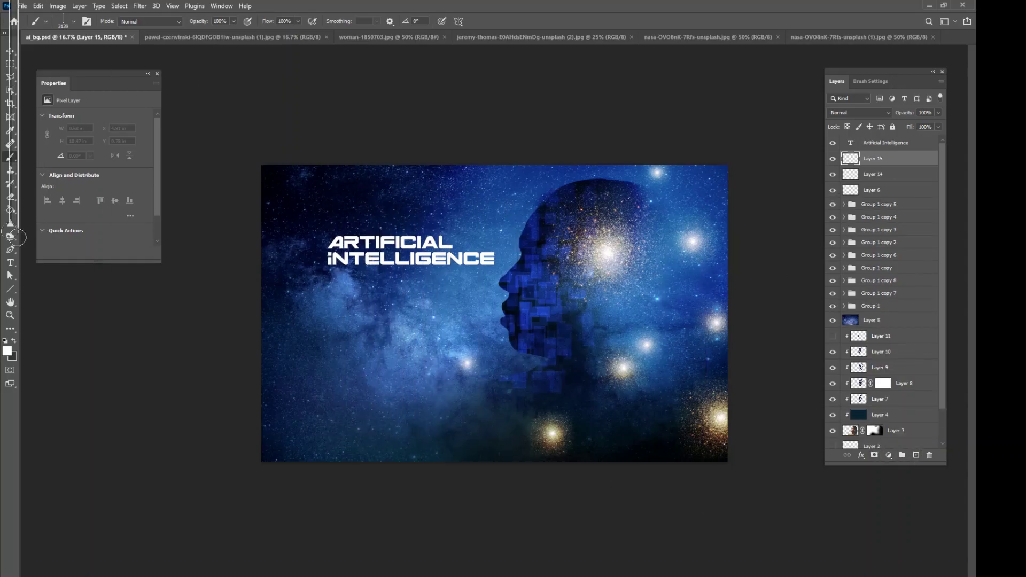
{"action": "right_click", "coordinate": [10, 64]}
{"action": "left_click", "coordinate": [43, 73]}
{"action": "mouse_move", "coordinate": [377, 191]}
{"action": "left_mouse_down"}
{"action": "mouse_move", "coordinate": [422, 211]}
{"action": "mouse_move", "coordinate": [418, 232]}
{"action": "left_mouse_up"}
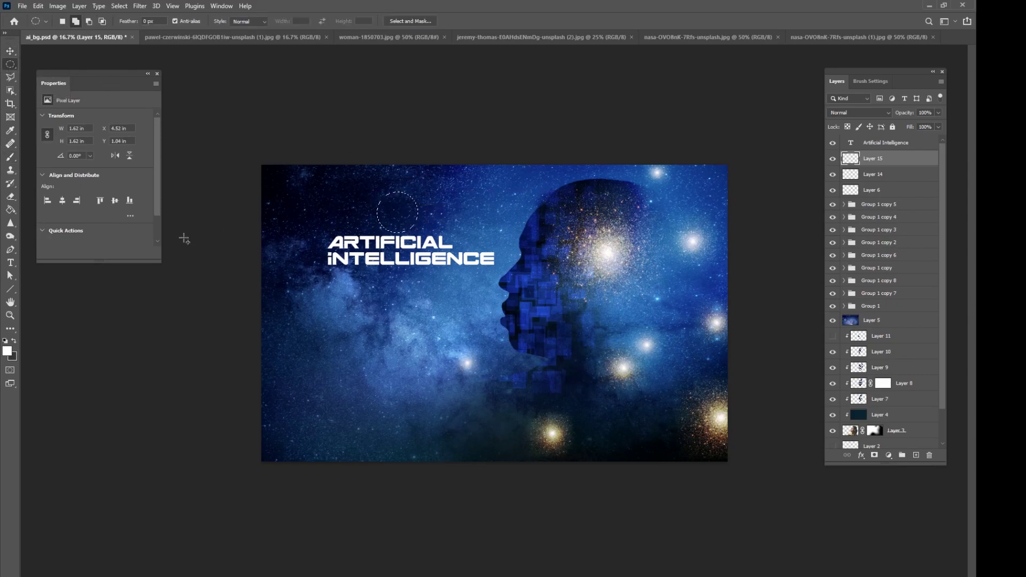
- Fill the circular selection with black and deselect it
{"action": "right_click", "coordinate": [10, 212]}
{"action": "left_click", "coordinate": [39, 219]}
{"action": "left_click", "coordinate": [7, 352]}
{"action": "left_click_drag", "start_coordinate": [96, 315], "coordinate": [58, 351]}
{"action": "left_click", "coordinate": [314, 185]}
{"action": "left_click", "coordinate": [402, 193]}
{"action": "left_click", "coordinate": [119, 6]}
{"action": "left_click", "coordinate": [128, 25]}
- Draw a thin vertical line about 0.06 in by 10.31 in down from the circle, fill it with black and deselect
{"action": "left_click", "coordinate": [10, 64]}
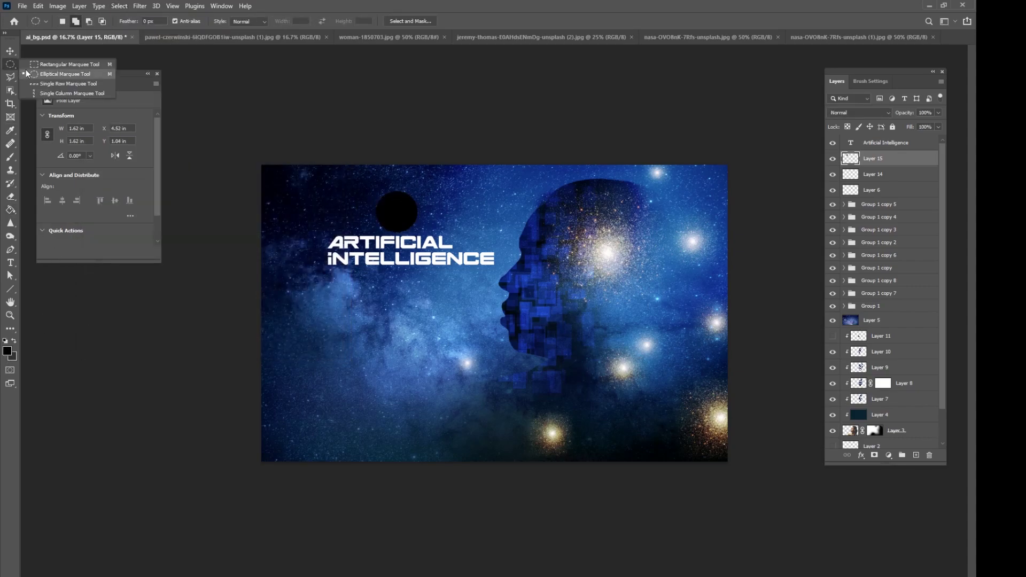
{"action": "left_click", "coordinate": [67, 64]}
{"action": "left_click_drag", "start_coordinate": [398, 197], "coordinate": [396, 459]}
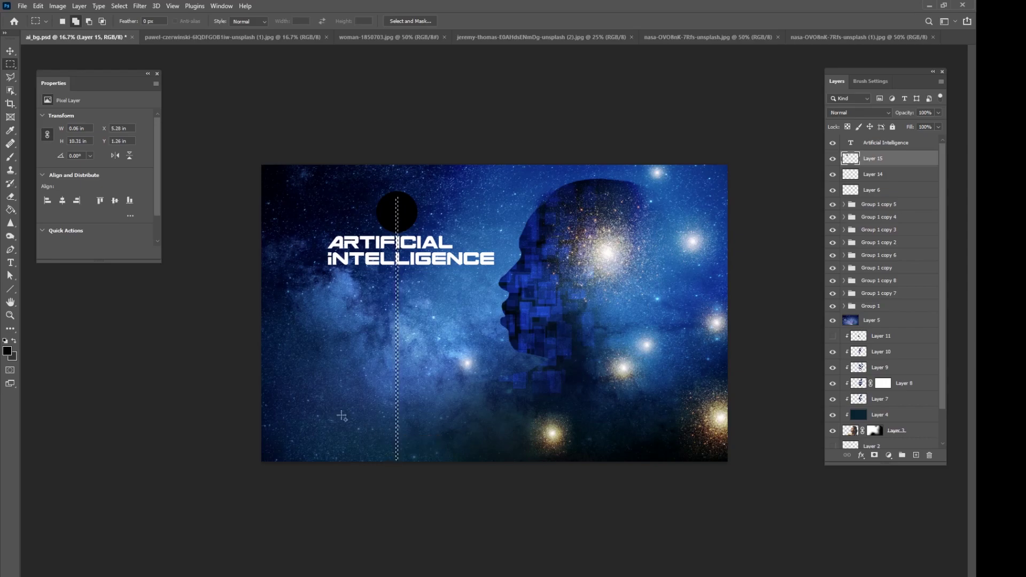
{"action": "left_click", "coordinate": [10, 209]}
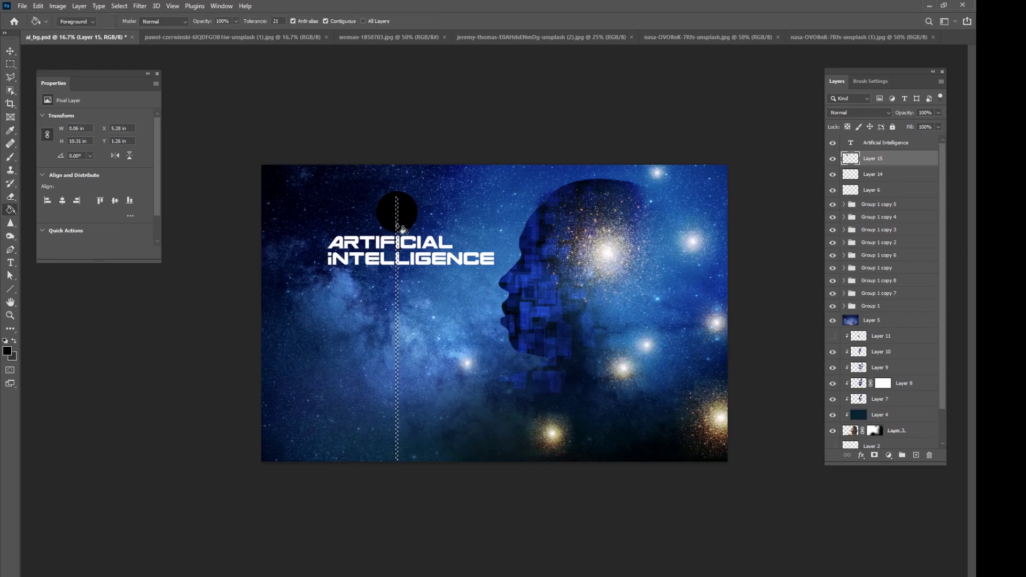
{"action": "left_click", "coordinate": [118, 6]}
{"action": "left_click", "coordinate": [120, 27]}
- Add a black-filled circle about 1.58 in wide at the line's lower end and deselect it
{"action": "left_click", "coordinate": [12, 66]}
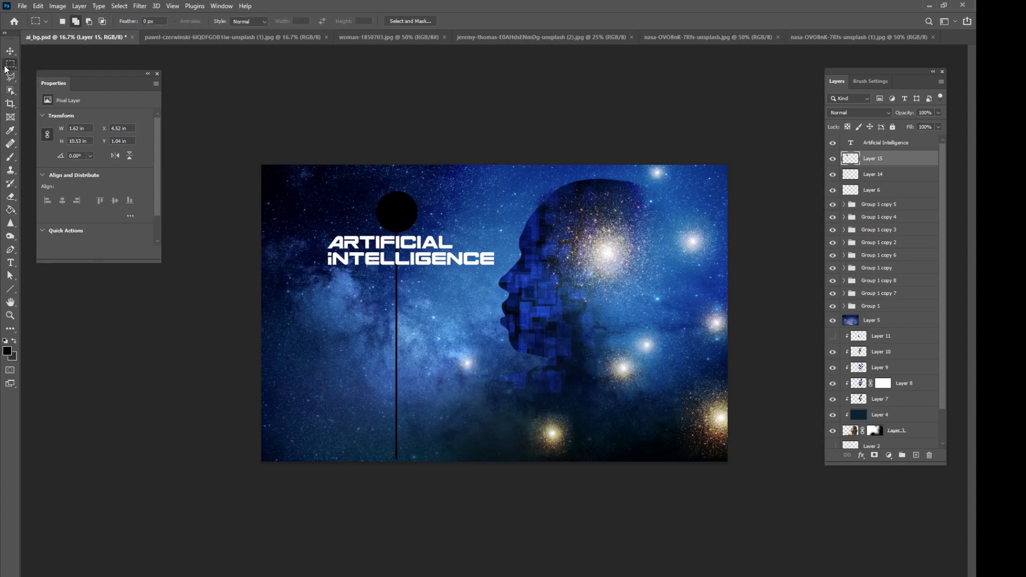
{"action": "left_click_drag", "start_coordinate": [385, 430], "coordinate": [428, 459]}
{"action": "left_click", "coordinate": [11, 210]}
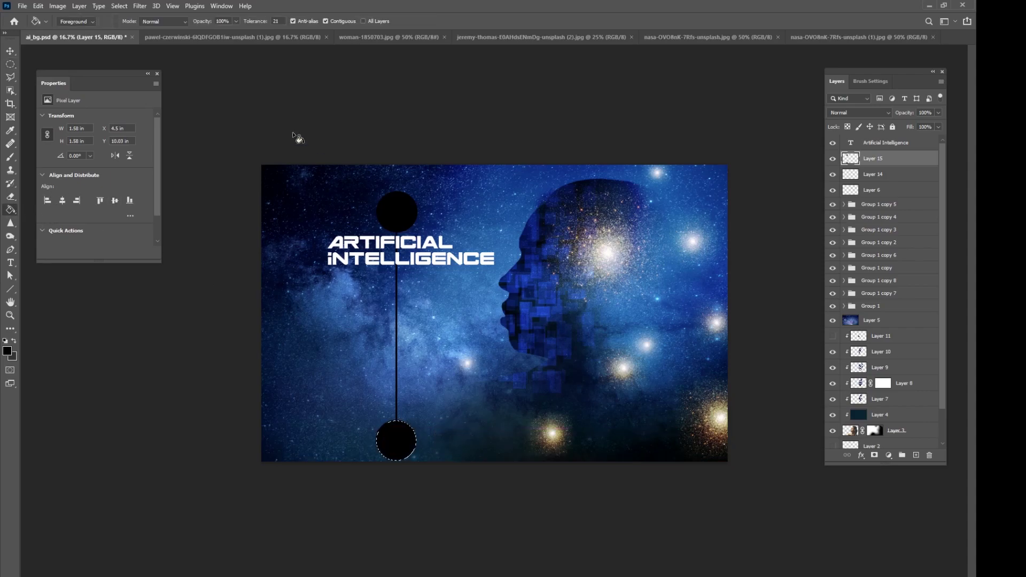
{"action": "left_click", "coordinate": [128, 7]}
{"action": "left_click", "coordinate": [128, 28]}
- Move the two-circle line shape slightly up and to the right, and load its outline as a selection
{"action": "key", "text": "v"}
{"action": "left_click_drag", "start_coordinate": [382, 287], "coordinate": [406, 271]}
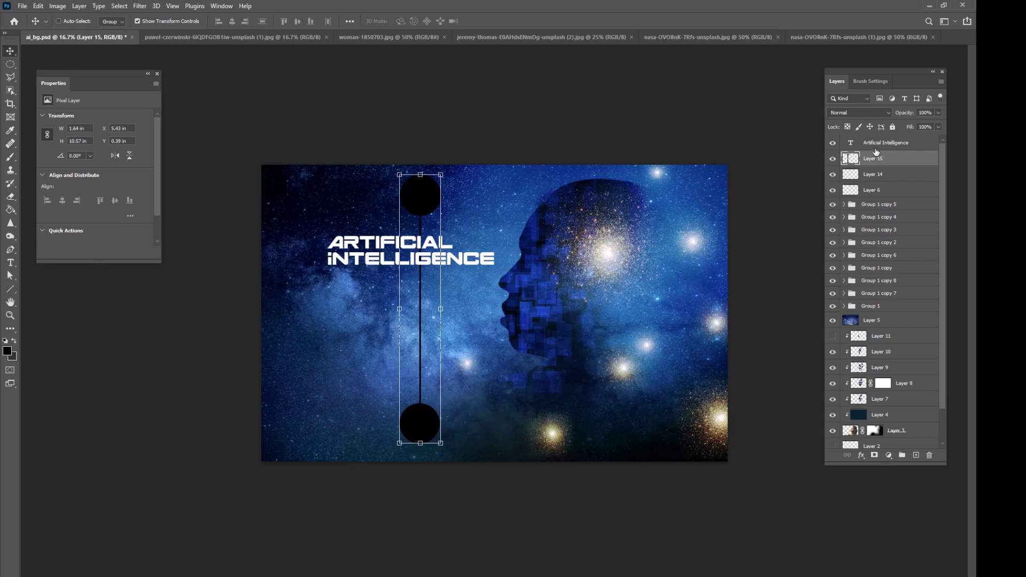
{"action": "left_click", "coordinate": [852, 160], "text": "ctrl"}
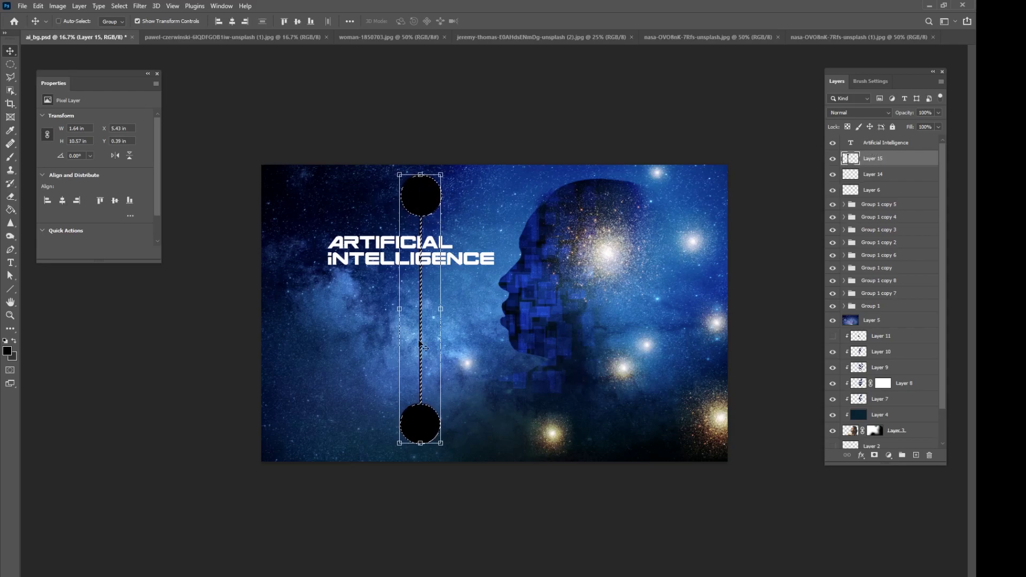
{"action": "left_click", "coordinate": [38, 6]}
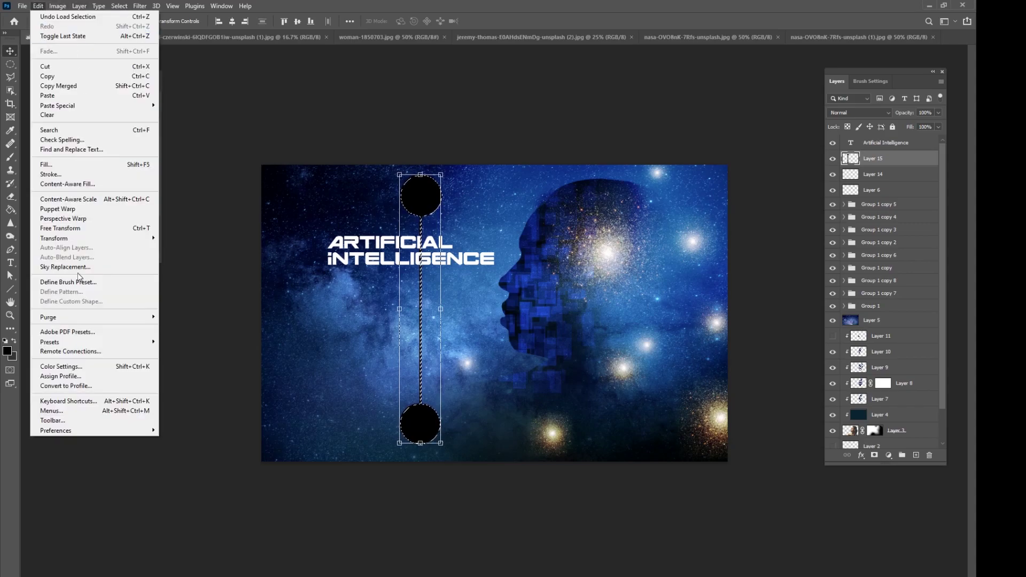
{"action": "left_click", "coordinate": [83, 282]}
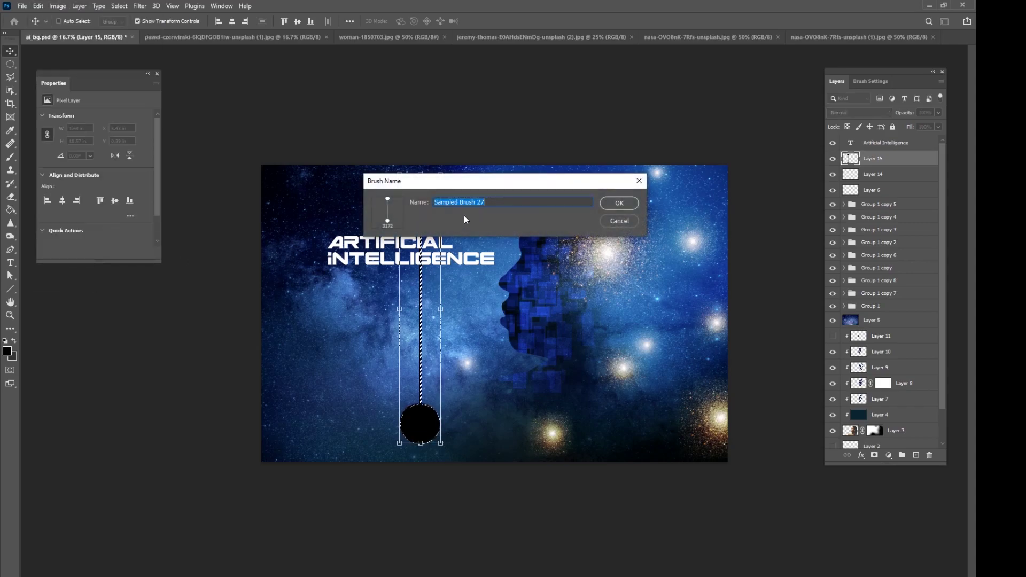
{"action": "left_click", "coordinate": [628, 221]}
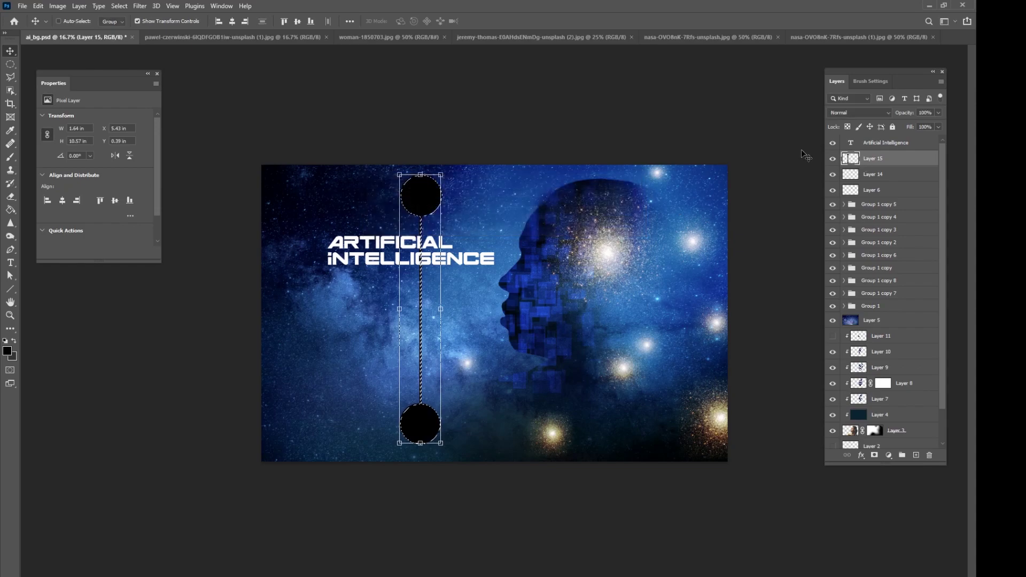
- Delete the layer holding the black circle-and-line shape and choose the 3139 px circle-and-line brush
{"action": "left_click", "coordinate": [119, 5]}
{"action": "key", "text": "Delete"}
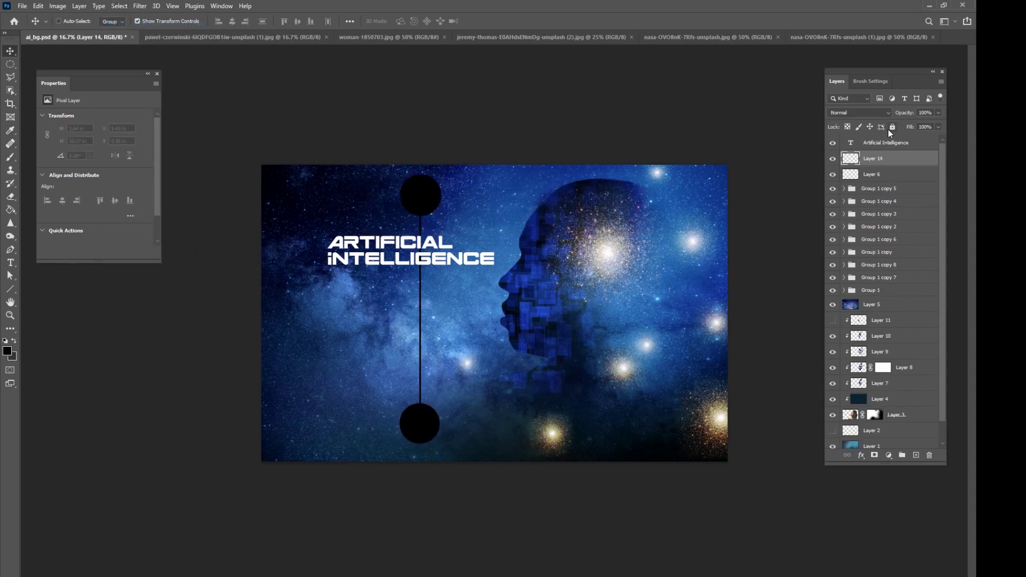
{"action": "key", "text": "b"}
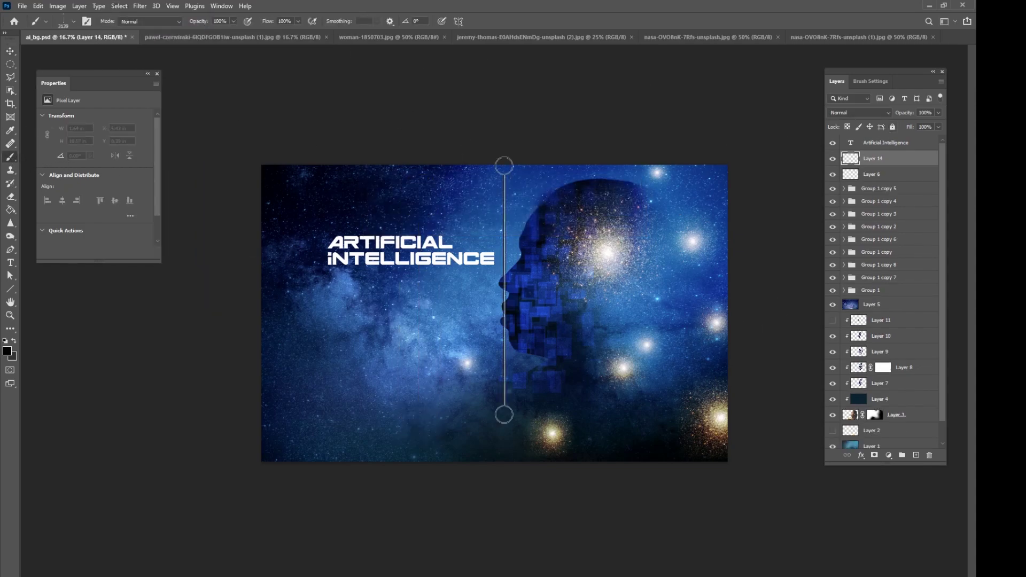
{"action": "right_click", "coordinate": [479, 287]}
{"action": "left_click", "coordinate": [545, 477]}
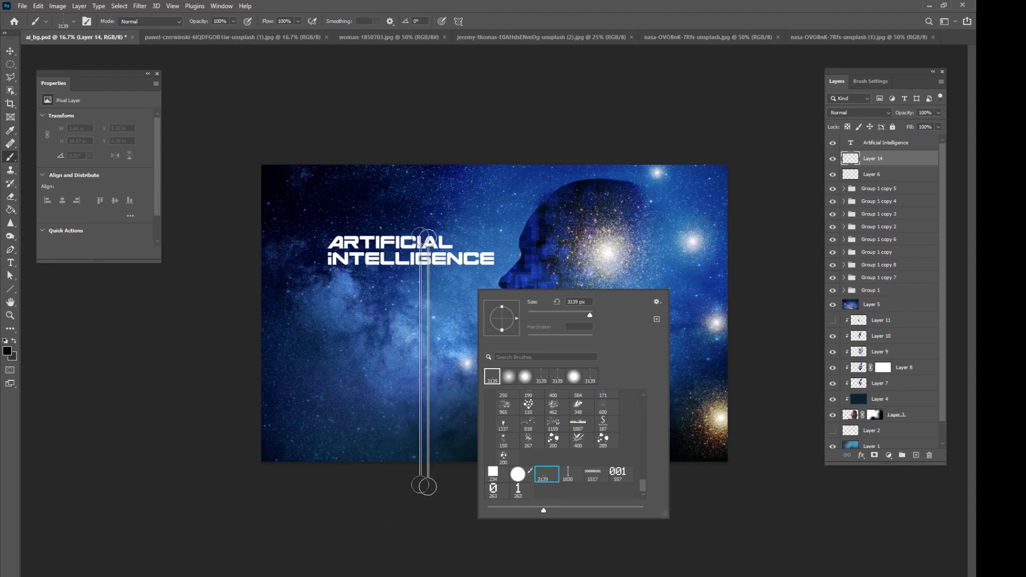
- Set the foreground colour to white
{"action": "left_click", "coordinate": [6, 353]}
{"action": "left_click_drag", "start_coordinate": [147, 224], "coordinate": [84, 188]}
{"action": "left_click", "coordinate": [307, 188]}
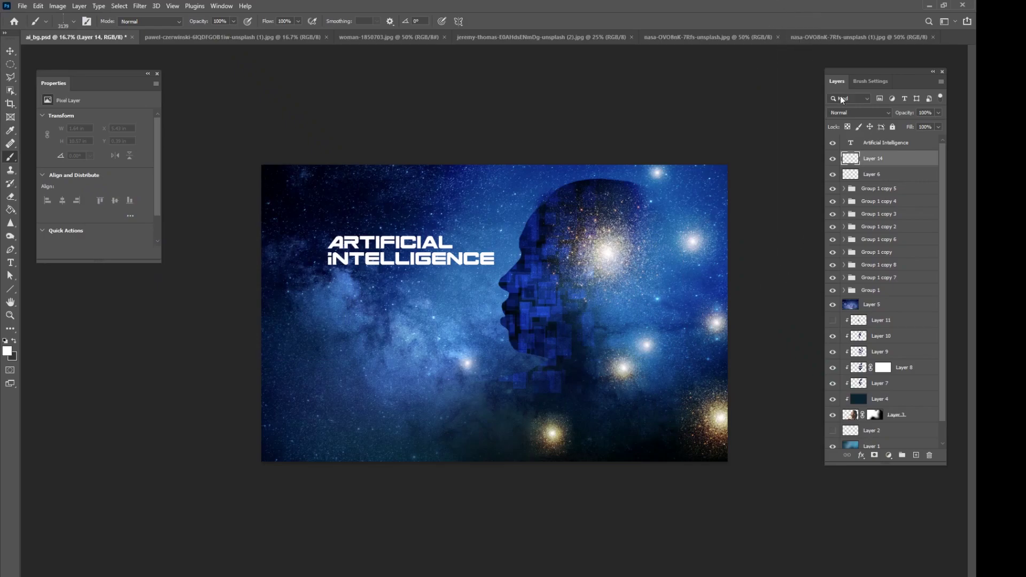
{"action": "left_click_drag", "start_coordinate": [851, 72], "coordinate": [790, 77]}
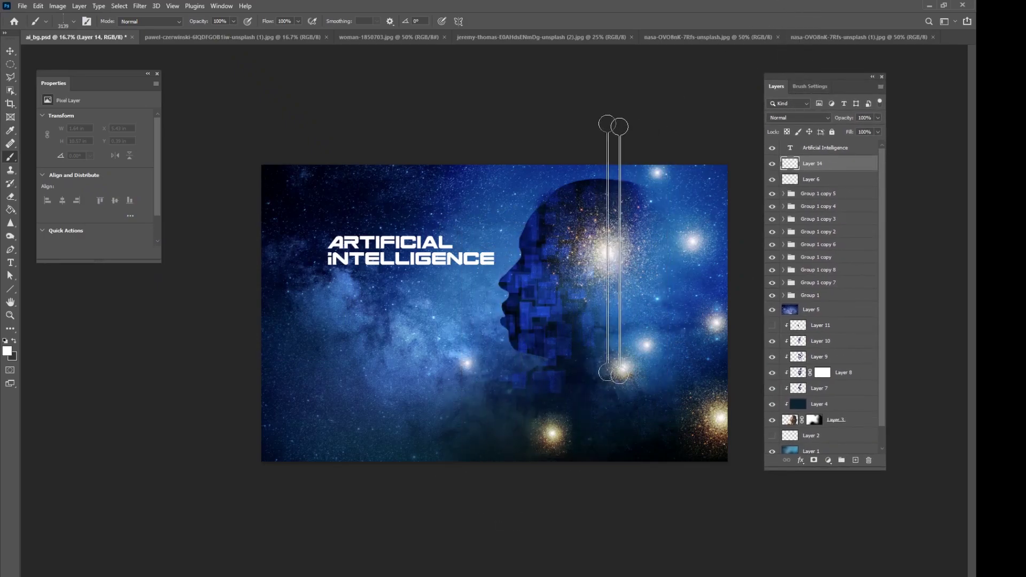
- Try painting circle-and-line strokes across the lower part of the image, then undo them
{"action": "left_click_drag", "start_coordinate": [305, 471], "coordinate": [529, 449]}
{"action": "key", "text": "ctrl+z"}
{"action": "mouse_move", "coordinate": [306, 449]}
{"action": "left_mouse_down"}
{"action": "mouse_move", "coordinate": [596, 435]}
{"action": "mouse_move", "coordinate": [506, 448]}
{"action": "left_mouse_up"}
{"action": "key", "text": "ctrl+z"}
{"action": "key", "text": "ctrl+z"}
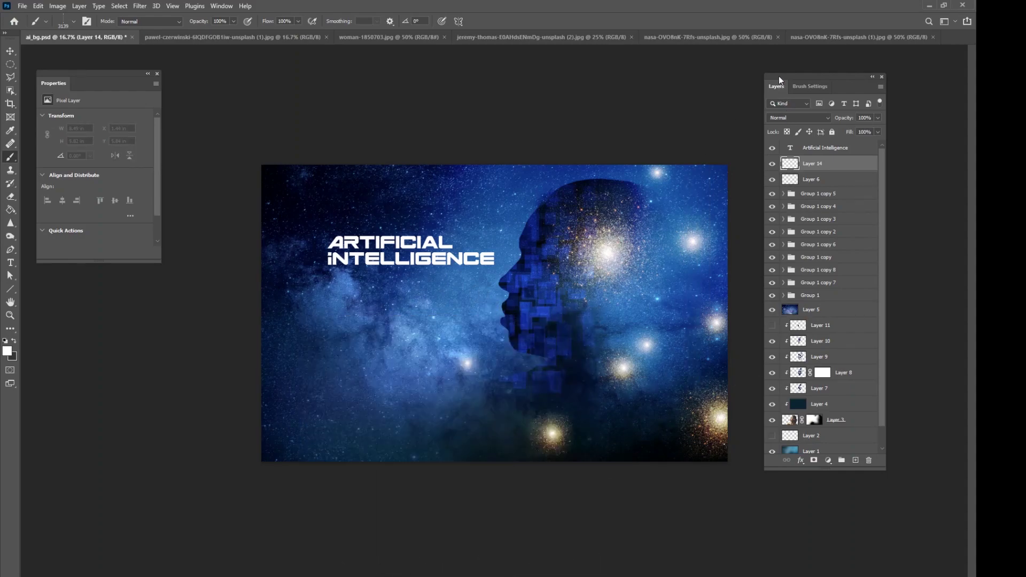
- Enable Shape Dynamics for the brush with 100% size jitter and try it with a stroke across the lower image
{"action": "left_click_drag", "start_coordinate": [779, 76], "coordinate": [766, 76]}
{"action": "key", "text": "F5"}
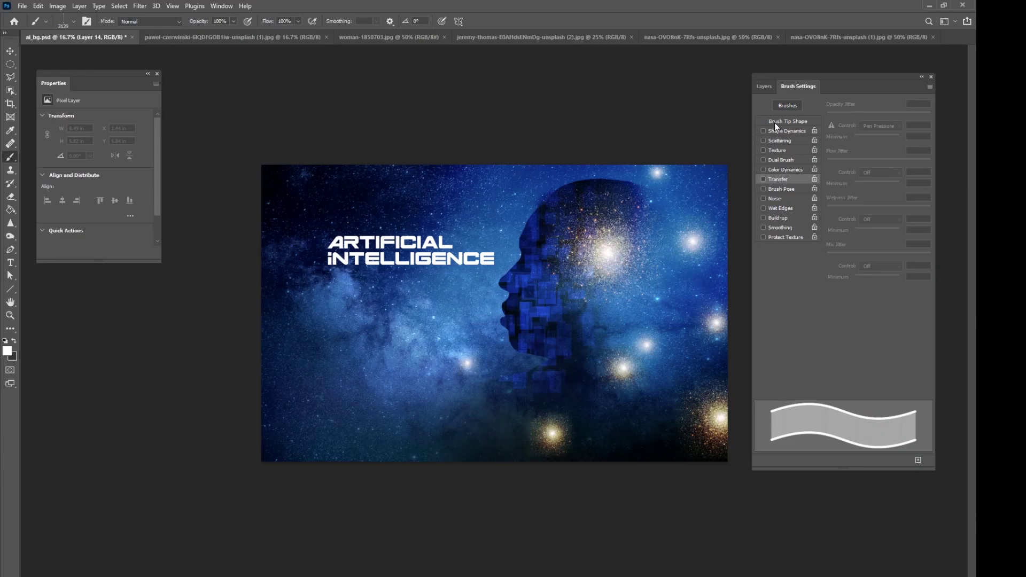
{"action": "left_click", "coordinate": [777, 122]}
{"action": "left_click", "coordinate": [775, 131]}
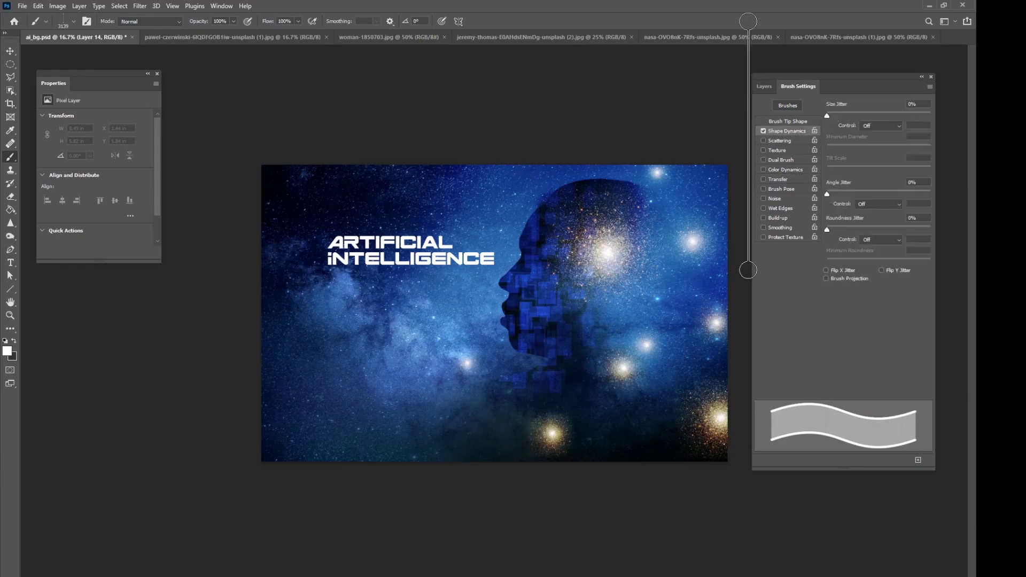
{"action": "left_click_drag", "start_coordinate": [845, 114], "coordinate": [930, 115]}
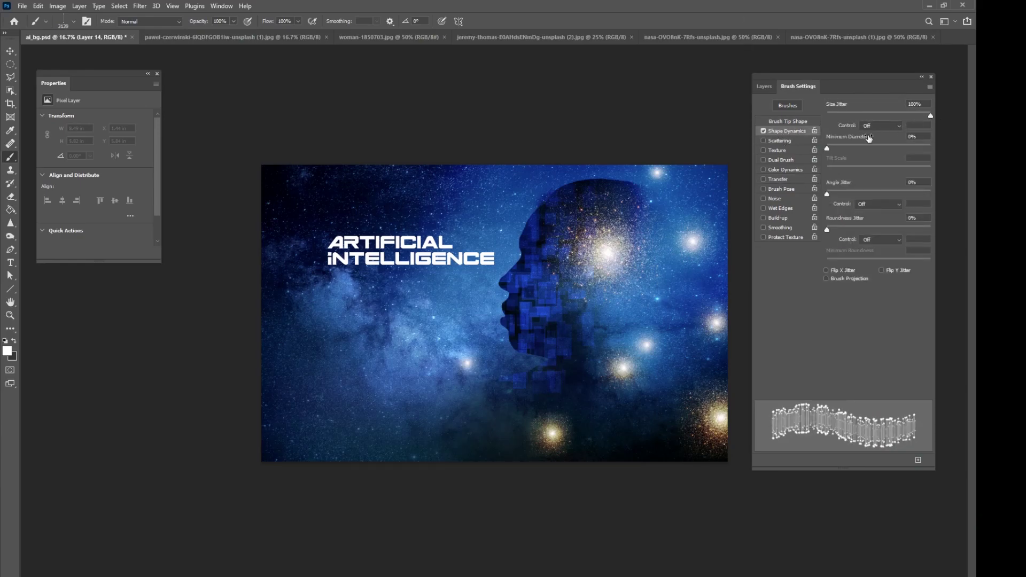
{"action": "left_click_drag", "start_coordinate": [289, 427], "coordinate": [593, 421]}
{"action": "key", "text": "ctrl+z"}
- Set the brush tip spacing to 259%, trying it with strokes along the lower part of the image
{"action": "left_click", "coordinate": [786, 121]}
{"action": "left_click_drag", "start_coordinate": [836, 377], "coordinate": [894, 377]}
{"action": "left_click_drag", "start_coordinate": [274, 444], "coordinate": [513, 444]}
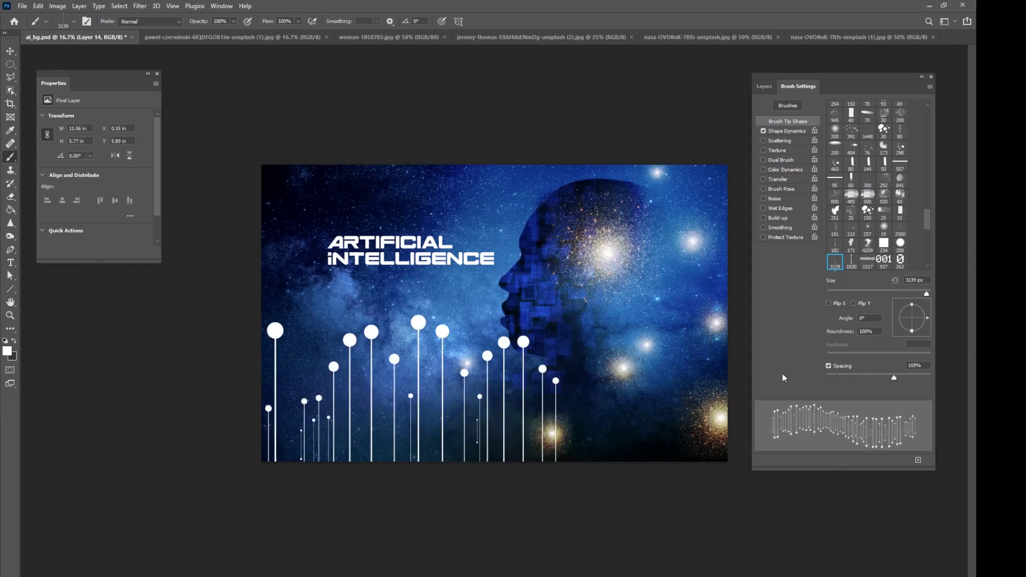
{"action": "key", "text": "ctrl+z"}
{"action": "left_click_drag", "start_coordinate": [897, 381], "coordinate": [908, 377]}
{"action": "left_click_drag", "start_coordinate": [325, 432], "coordinate": [649, 432]}
{"action": "key", "text": "ctrl+z"}
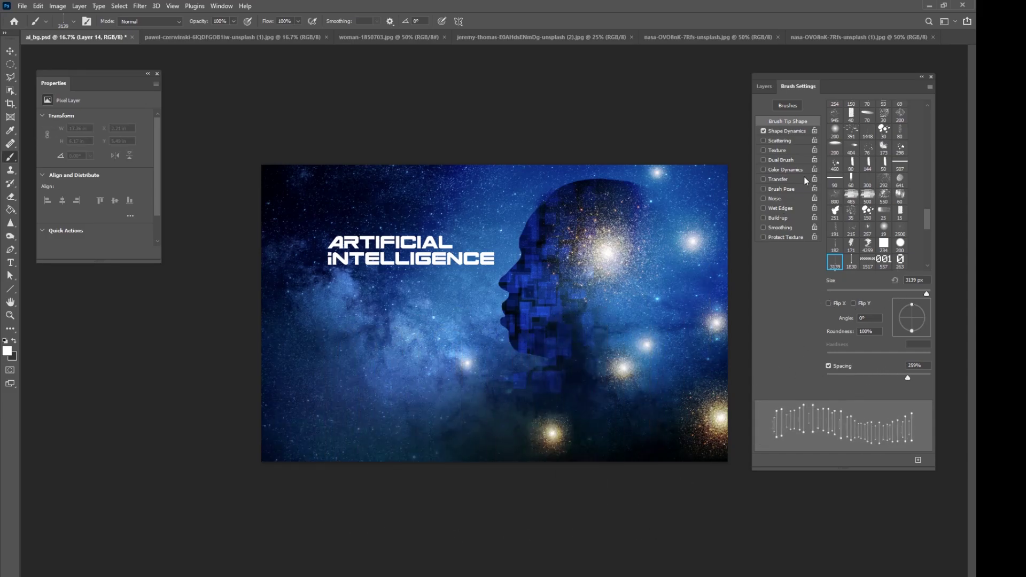
- Enable Transfer for the brush with 100% opacity jitter, trying out strokes along the lower part of the image
{"action": "left_click", "coordinate": [774, 180]}
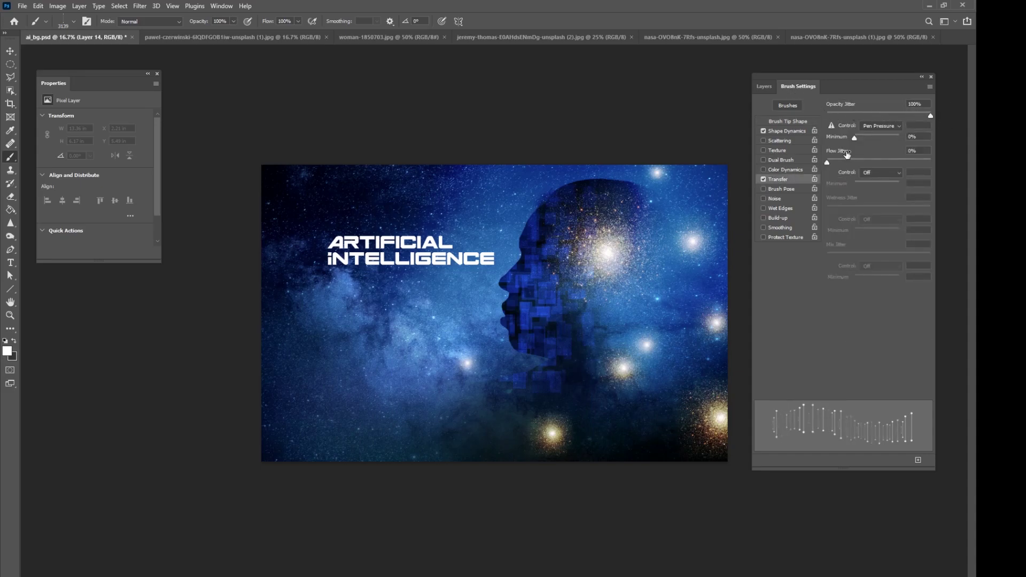
{"action": "left_click", "coordinate": [759, 84]}
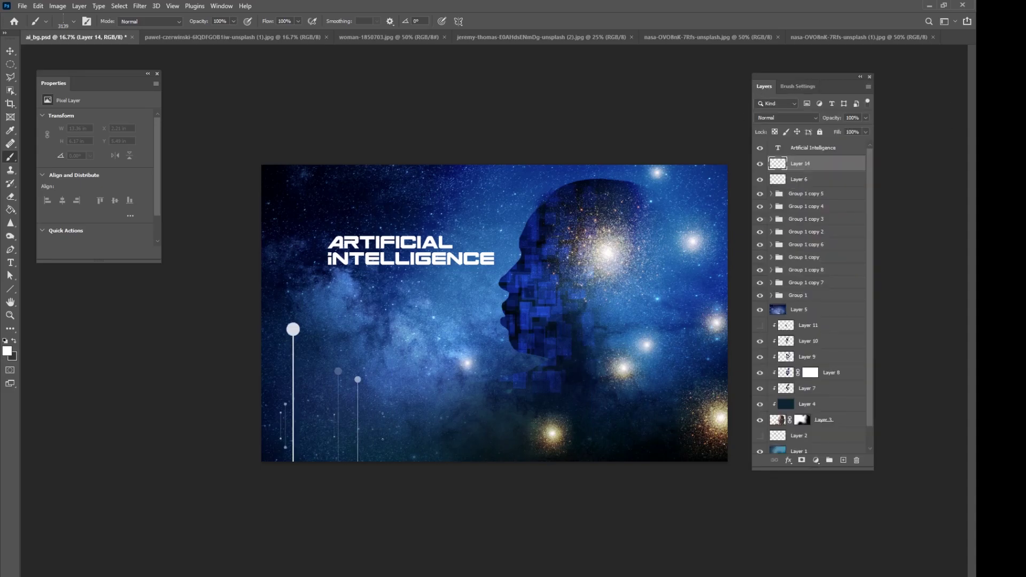
{"action": "left_click_drag", "start_coordinate": [580, 428], "coordinate": [660, 425]}
{"action": "key", "text": "ctrl+z"}
{"action": "mouse_move", "coordinate": [318, 418]}
{"action": "left_mouse_down"}
{"action": "mouse_move", "coordinate": [456, 425]}
{"action": "mouse_move", "coordinate": [703, 420]}
{"action": "left_mouse_up"}
{"action": "key", "text": "ctrl+z"}
{"action": "left_click_drag", "start_coordinate": [778, 78], "coordinate": [801, 73]}
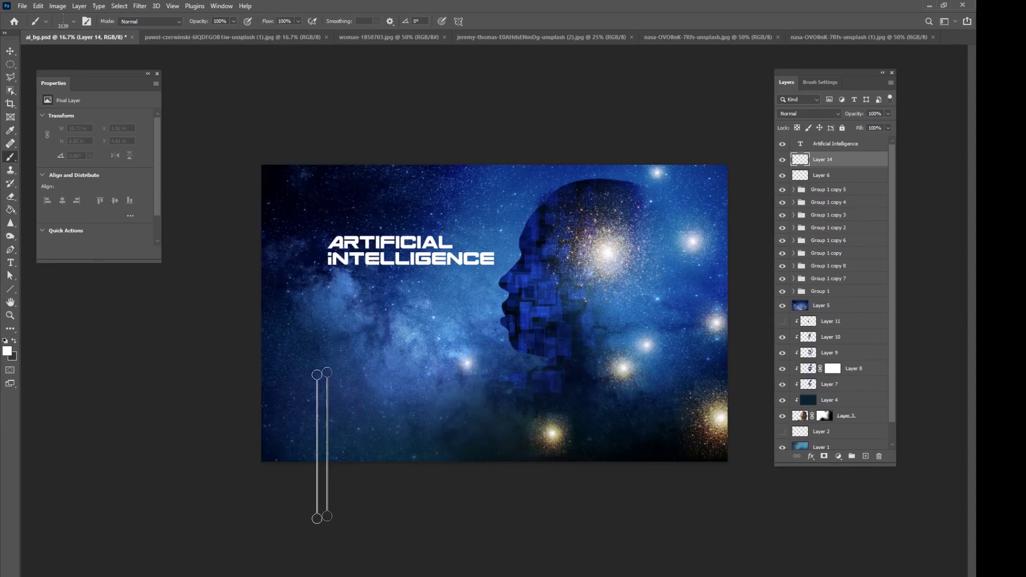
- Paint white circle-and-line strokes on Layer 14 along the bottom and top edges of the image
{"action": "mouse_move", "coordinate": [295, 478]}
{"action": "left_mouse_down"}
{"action": "mouse_move", "coordinate": [381, 481]}
{"action": "mouse_move", "coordinate": [454, 462]}
{"action": "mouse_move", "coordinate": [522, 487]}
{"action": "mouse_move", "coordinate": [610, 478]}
{"action": "mouse_move", "coordinate": [652, 500]}
{"action": "mouse_move", "coordinate": [732, 460]}
{"action": "left_mouse_up"}
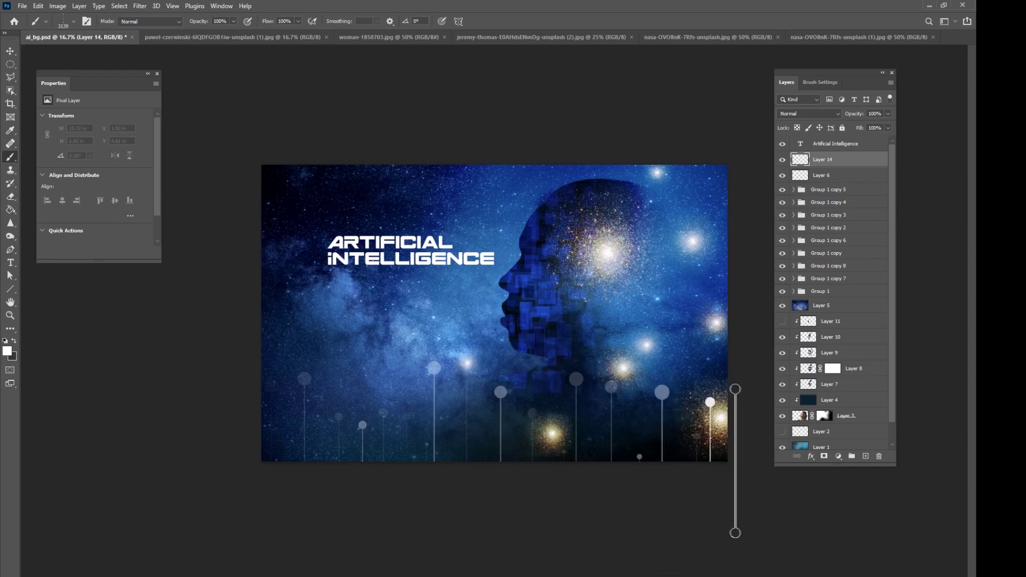
{"action": "left_click_drag", "start_coordinate": [332, 144], "coordinate": [431, 129]}
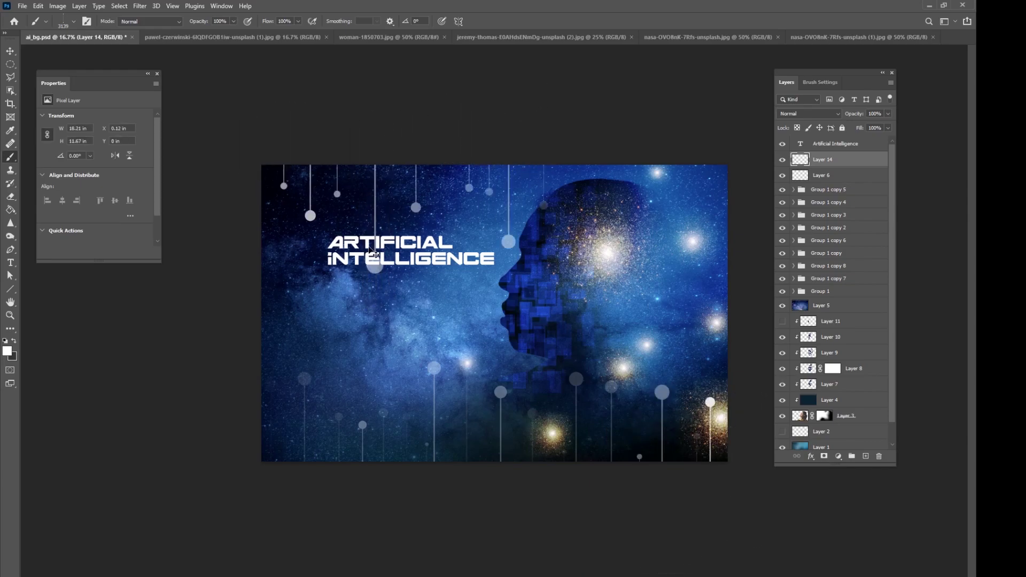
{"action": "key", "text": "ctrl+z"}
{"action": "left_click_drag", "start_coordinate": [295, 126], "coordinate": [327, 123]}
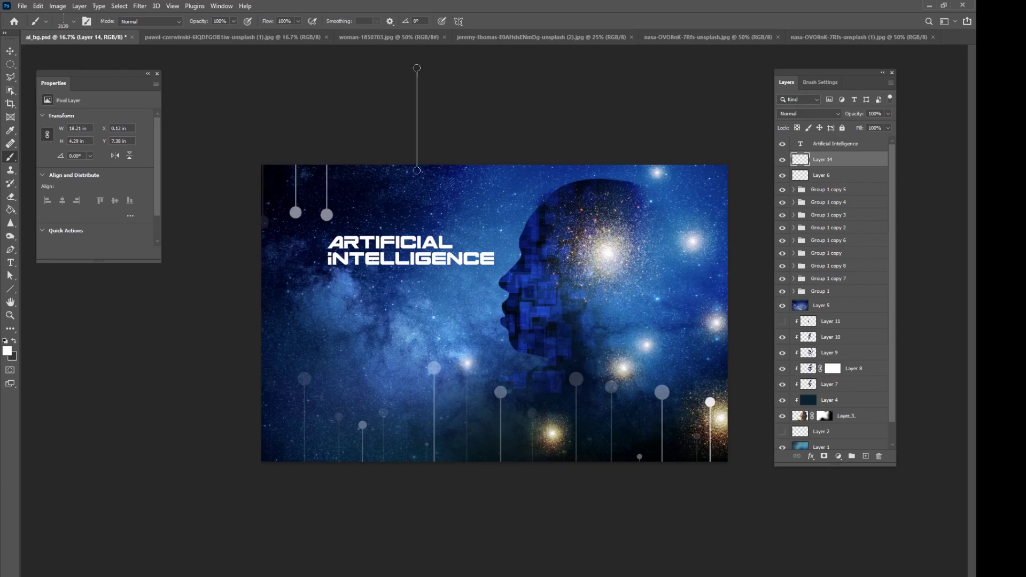
{"action": "left_click_drag", "start_coordinate": [531, 120], "coordinate": [641, 122]}
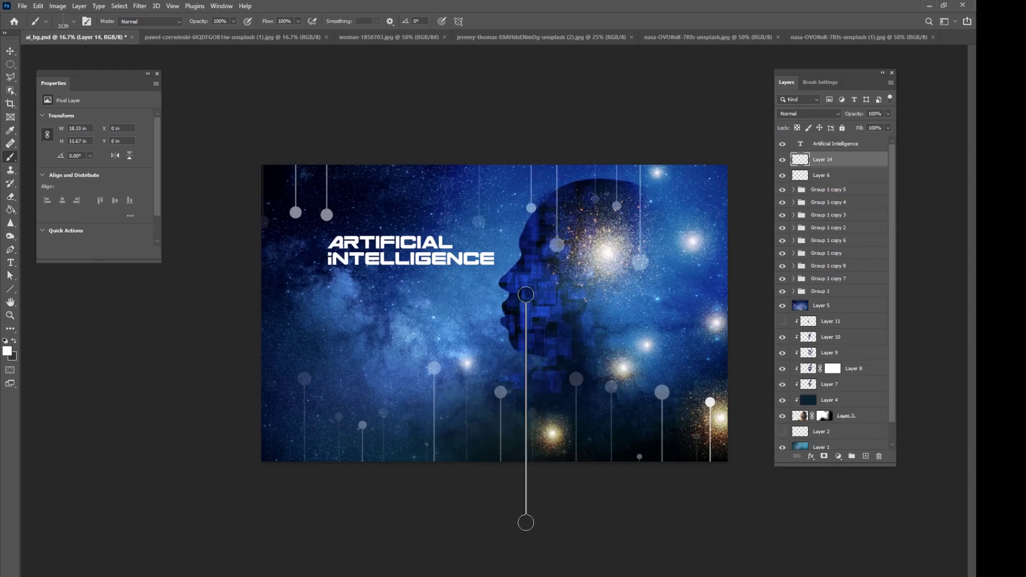
- Reduce the circle-and-line brush to 2520 px and paint more strokes along the bottom and top edges
{"action": "right_click", "coordinate": [429, 247]}
{"action": "double_click", "coordinate": [541, 263]}
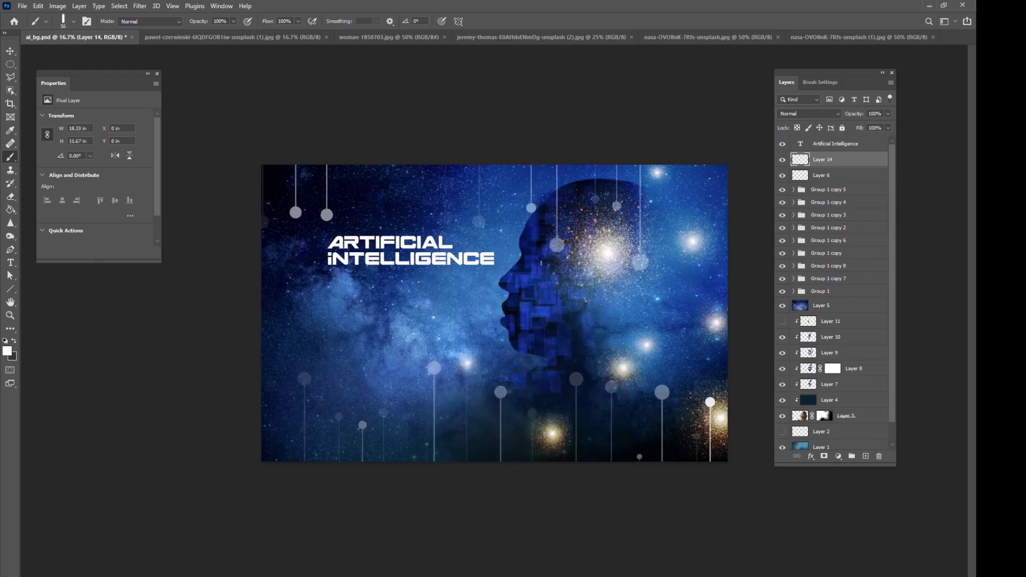
{"action": "right_click", "coordinate": [493, 246]}
{"action": "left_click", "coordinate": [597, 271]}
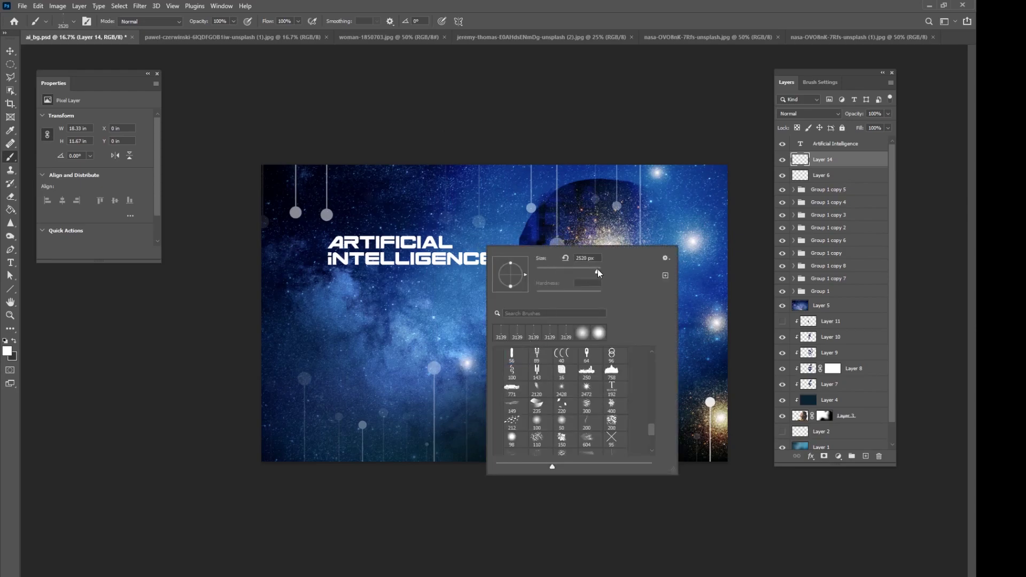
{"action": "left_click", "coordinate": [351, 480]}
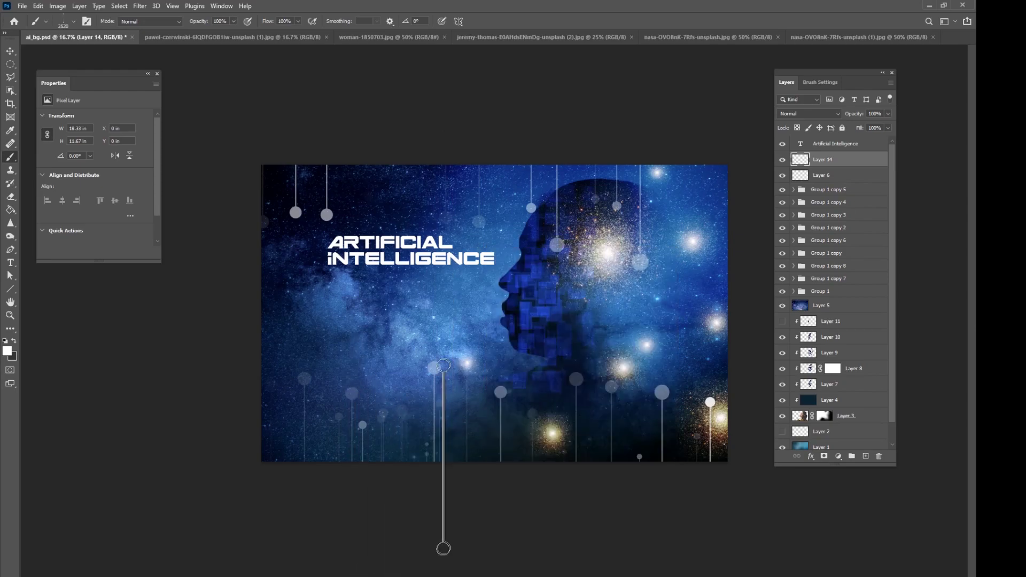
{"action": "mouse_move", "coordinate": [536, 510]}
{"action": "left_mouse_down"}
{"action": "mouse_move", "coordinate": [612, 425]}
{"action": "mouse_move", "coordinate": [670, 482]}
{"action": "mouse_move", "coordinate": [746, 378]}
{"action": "left_mouse_up"}
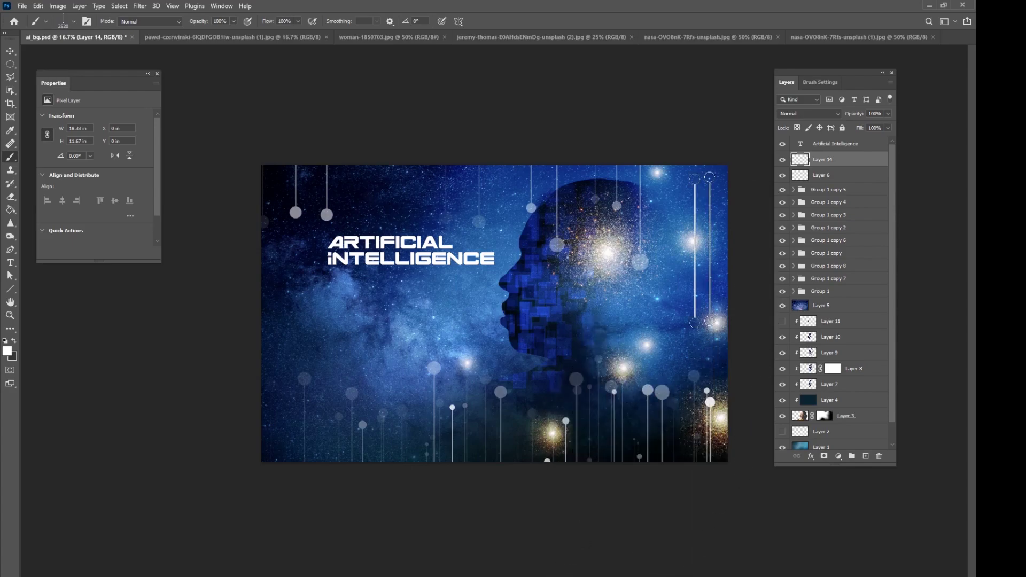
{"action": "mouse_move", "coordinate": [292, 466]}
{"action": "left_mouse_down"}
{"action": "mouse_move", "coordinate": [290, 444]}
{"action": "mouse_move", "coordinate": [255, 475]}
{"action": "mouse_move", "coordinate": [362, 429]}
{"action": "mouse_move", "coordinate": [433, 483]}
{"action": "mouse_move", "coordinate": [550, 481]}
{"action": "mouse_move", "coordinate": [701, 395]}
{"action": "mouse_move", "coordinate": [704, 170]}
{"action": "mouse_move", "coordinate": [645, 136]}
{"action": "mouse_move", "coordinate": [737, 243]}
{"action": "mouse_move", "coordinate": [500, 143]}
{"action": "mouse_move", "coordinate": [375, 120]}
{"action": "mouse_move", "coordinate": [361, 95]}
{"action": "mouse_move", "coordinate": [263, 106]}
{"action": "left_mouse_up"}
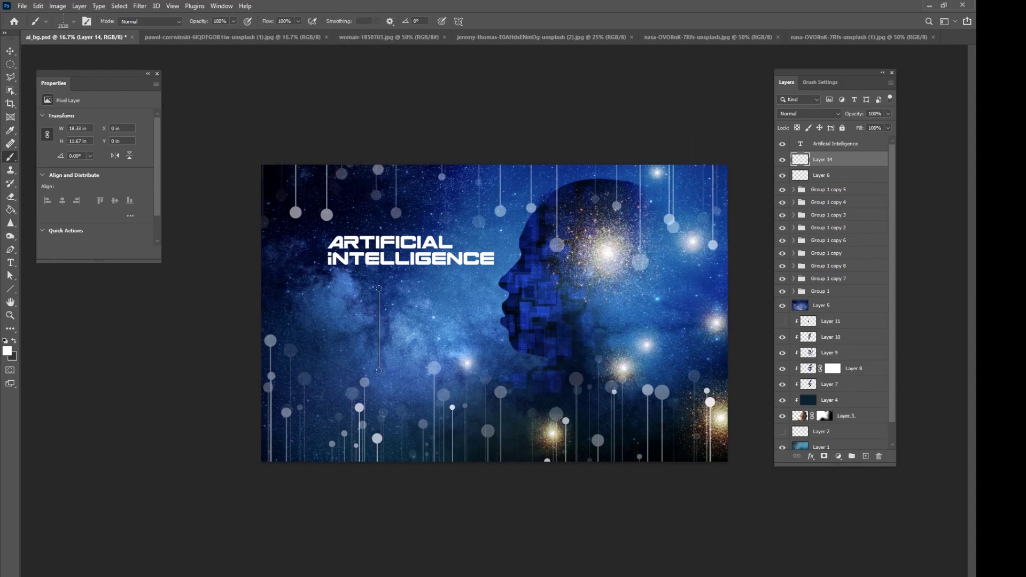
{"action": "mouse_move", "coordinate": [255, 156]}
{"action": "left_mouse_down"}
{"action": "mouse_move", "coordinate": [288, 138]}
{"action": "mouse_move", "coordinate": [266, 167]}
{"action": "left_mouse_up"}
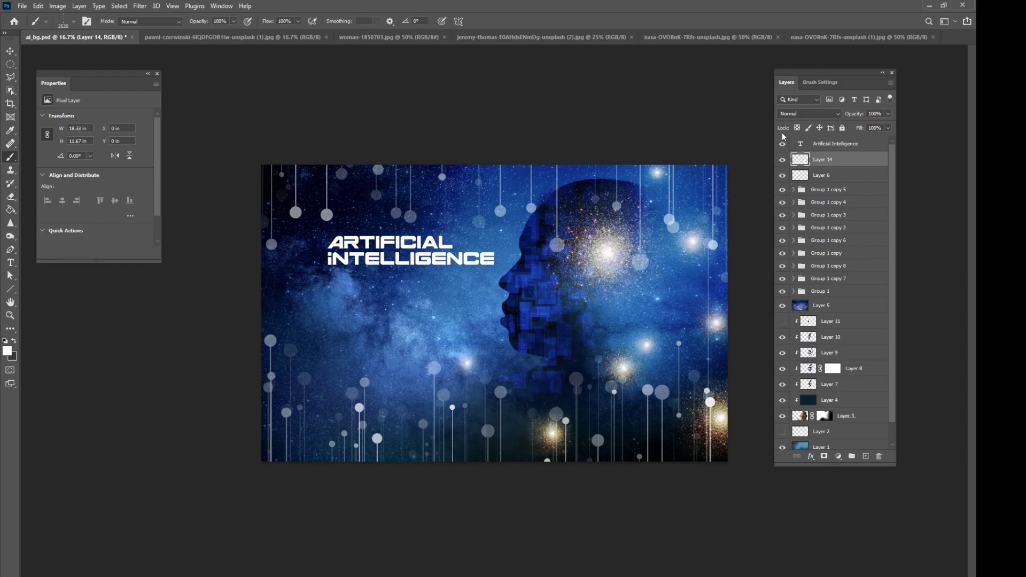
- Set Layer 14's blend mode to Overlay and toggle its visibility to compare the effect
{"action": "left_click", "coordinate": [808, 114]}
{"action": "left_click", "coordinate": [801, 238]}
{"action": "left_click", "coordinate": [782, 161]}
{"action": "left_click", "coordinate": [781, 160]}
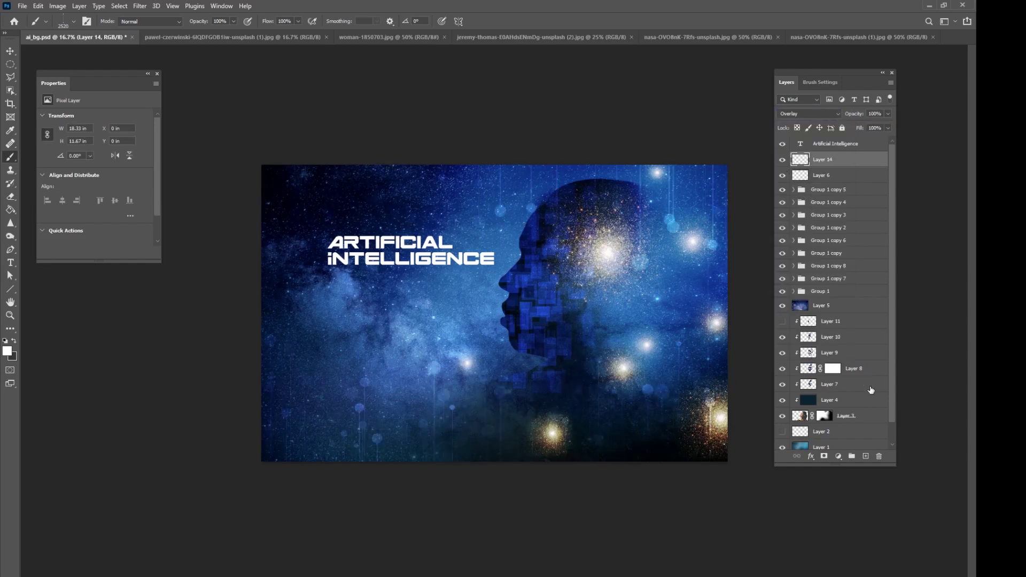
- Paint circle-and-line strokes across the middle of the image on a new layer, with the brush at 3228 px
{"action": "left_click", "coordinate": [864, 456]}
{"action": "right_click", "coordinate": [511, 346]}
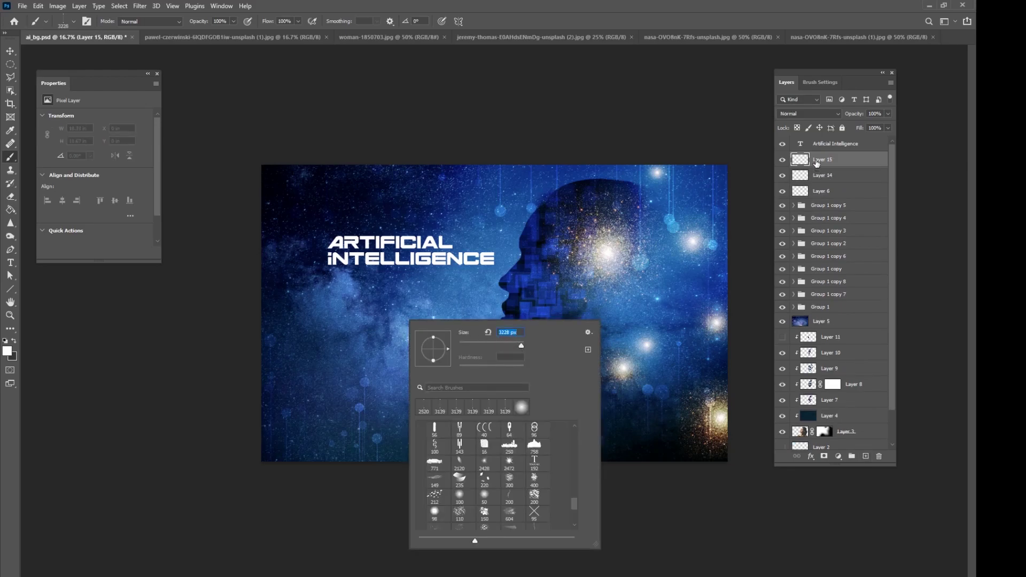
{"action": "left_click_drag", "start_coordinate": [313, 365], "coordinate": [422, 284]}
{"action": "mouse_move", "coordinate": [458, 352]}
{"action": "left_mouse_down"}
{"action": "mouse_move", "coordinate": [506, 374]}
{"action": "mouse_move", "coordinate": [617, 369]}
{"action": "left_mouse_up"}
{"action": "mouse_move", "coordinate": [735, 262]}
{"action": "left_mouse_down"}
{"action": "mouse_move", "coordinate": [365, 162]}
{"action": "mouse_move", "coordinate": [242, 200]}
{"action": "left_mouse_up"}
{"action": "left_click_drag", "start_coordinate": [231, 332], "coordinate": [370, 272]}
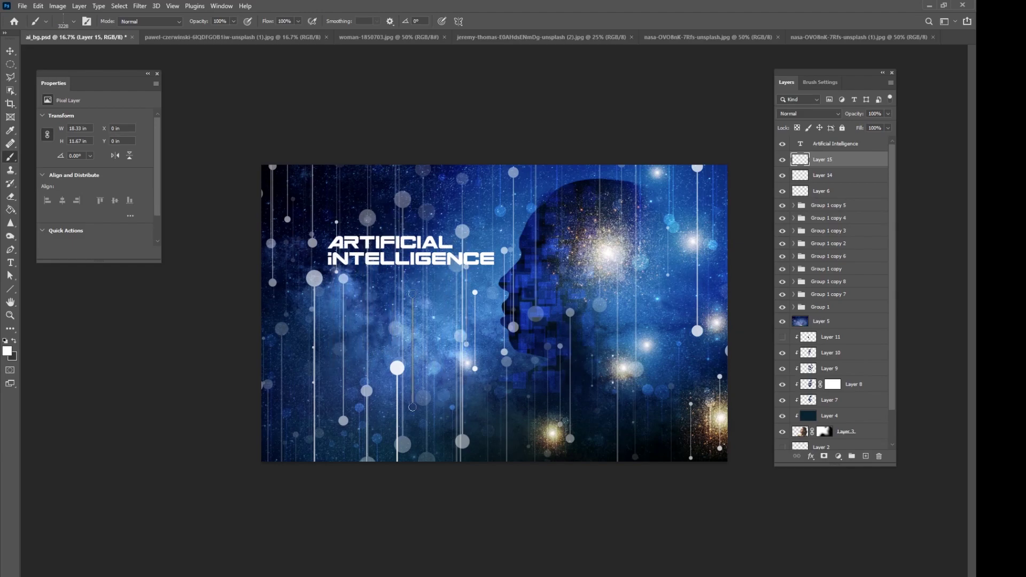
- Add more circle-and-line strokes along the bottom and top edges and set Layer 15's blend mode to Overlay
{"action": "mouse_move", "coordinate": [426, 434]}
{"action": "left_mouse_down"}
{"action": "mouse_move", "coordinate": [449, 484]}
{"action": "mouse_move", "coordinate": [637, 465]}
{"action": "mouse_move", "coordinate": [724, 485]}
{"action": "left_mouse_up"}
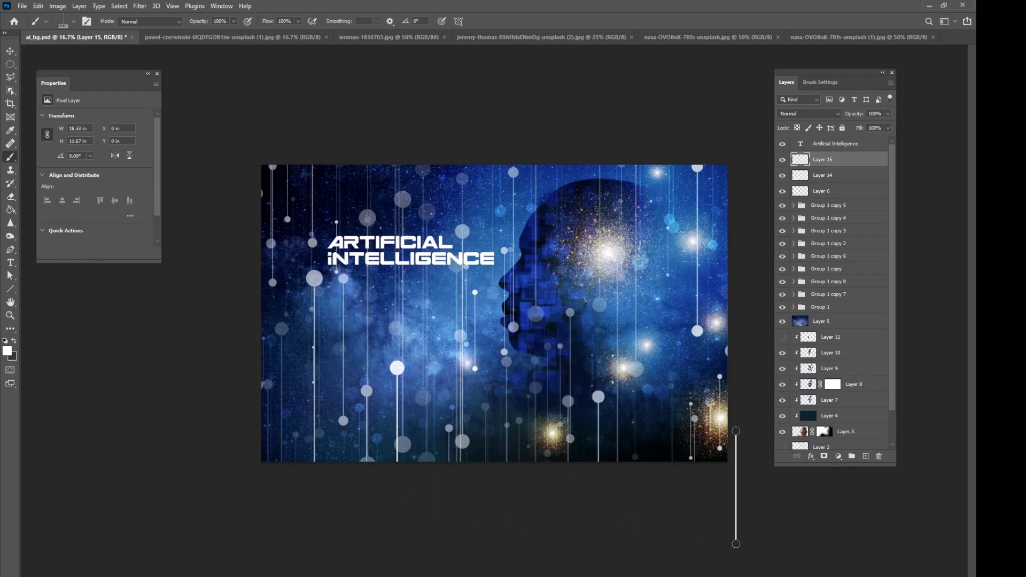
{"action": "left_click_drag", "start_coordinate": [501, 493], "coordinate": [389, 475]}
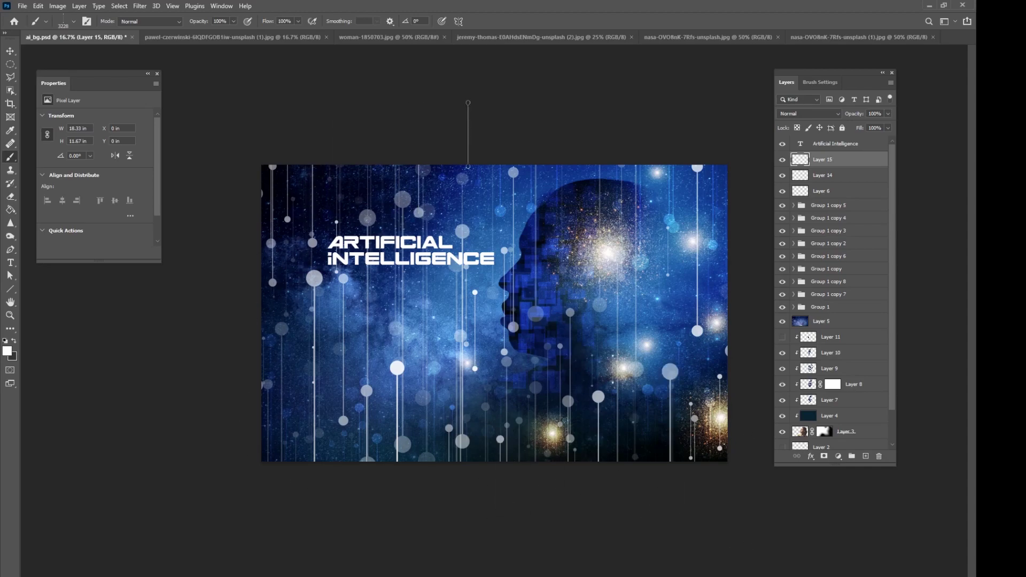
{"action": "left_click_drag", "start_coordinate": [453, 135], "coordinate": [703, 127]}
{"action": "left_click", "coordinate": [804, 114]}
{"action": "left_click", "coordinate": [808, 234]}
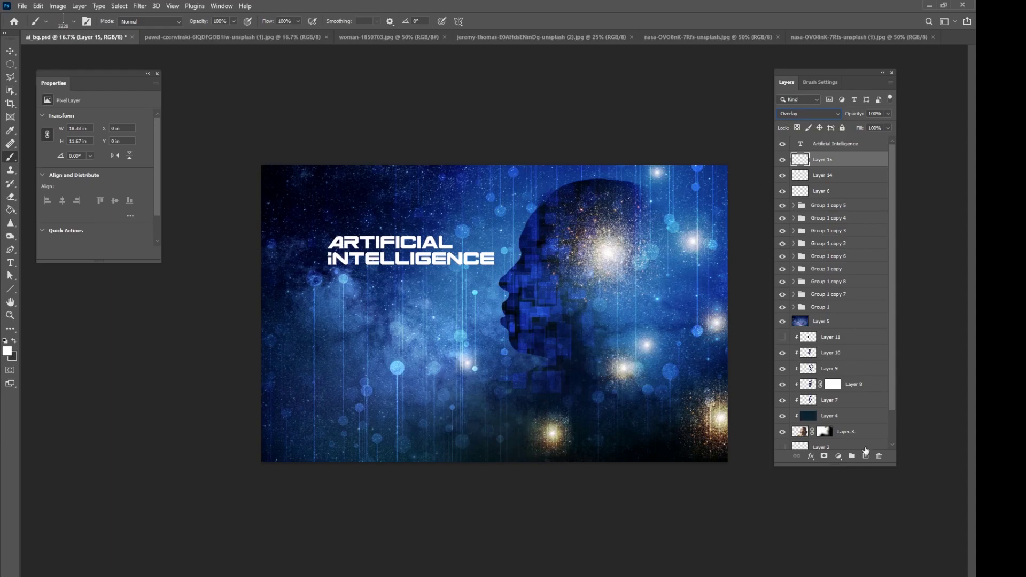
- Add a new layer above Layer 15 and reselect the 3228 px circle-and-line brush
{"action": "left_click", "coordinate": [866, 454]}
{"action": "key", "text": "period"}
{"action": "key", "text": "period"}
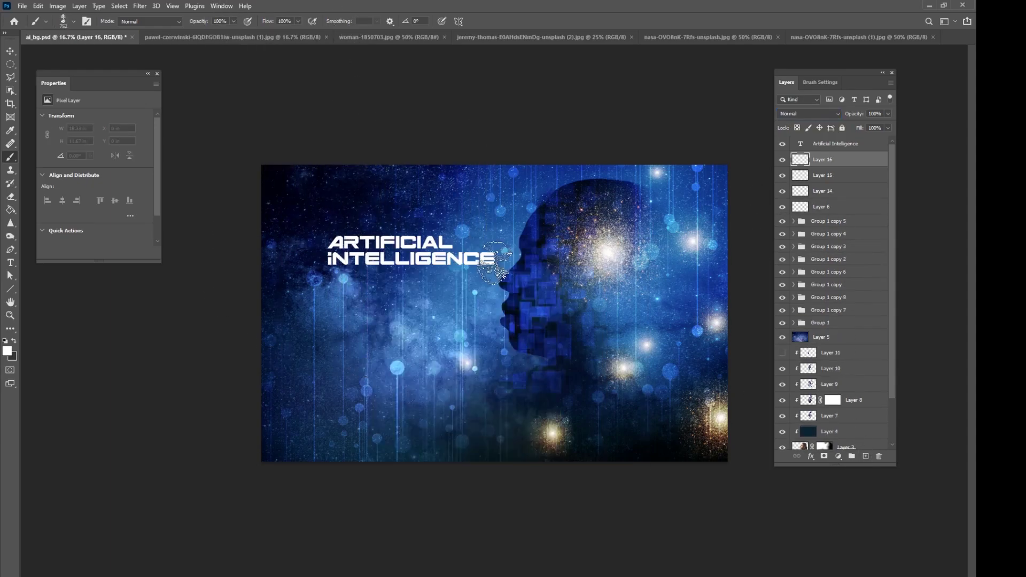
{"action": "right_click", "coordinate": [431, 214]}
{"action": "left_click", "coordinate": [438, 299]}
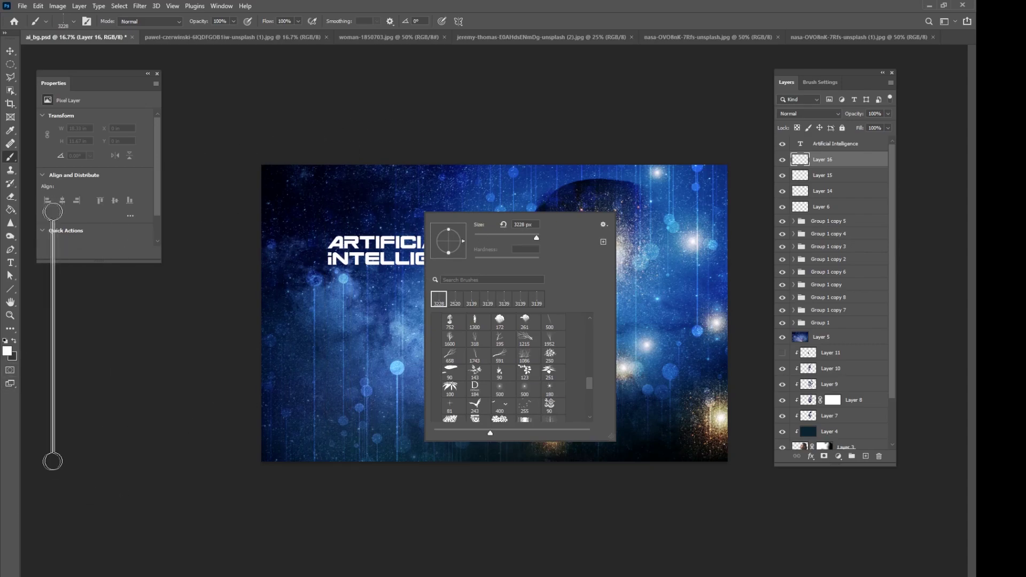
- Set the foreground color to a light blue with hue 197°
{"action": "left_click", "coordinate": [7, 351]}
{"action": "left_click", "coordinate": [508, 204]}
{"action": "left_click_drag", "start_coordinate": [506, 208], "coordinate": [504, 249]}
{"action": "left_click_drag", "start_coordinate": [173, 201], "coordinate": [169, 194]}
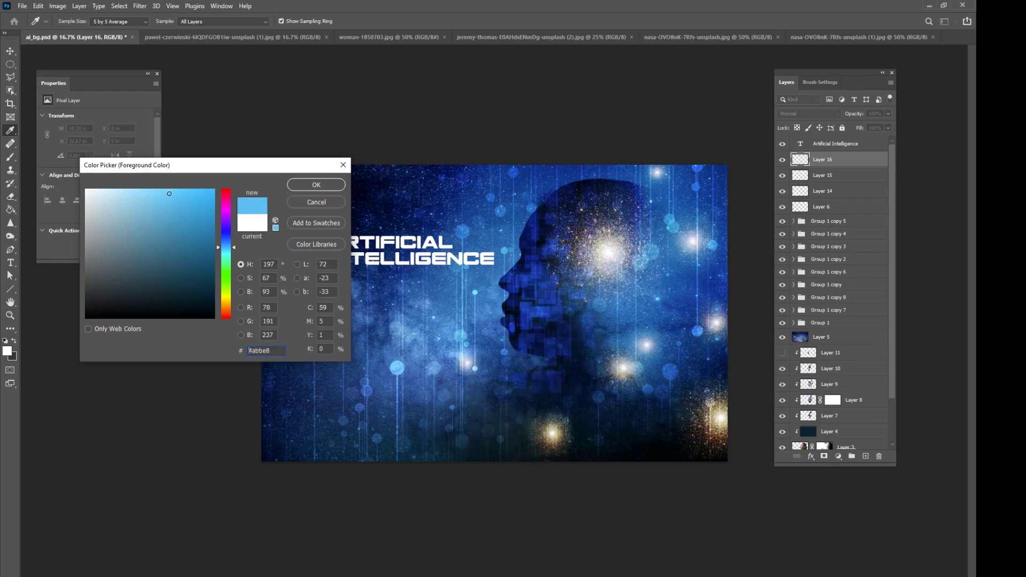
{"action": "left_click", "coordinate": [316, 185]}
- Resize the brush to 1457 px and paint light blue circle-and-line strokes along the image's top and bottom edges on Layer 16
{"action": "right_click", "coordinate": [323, 220]}
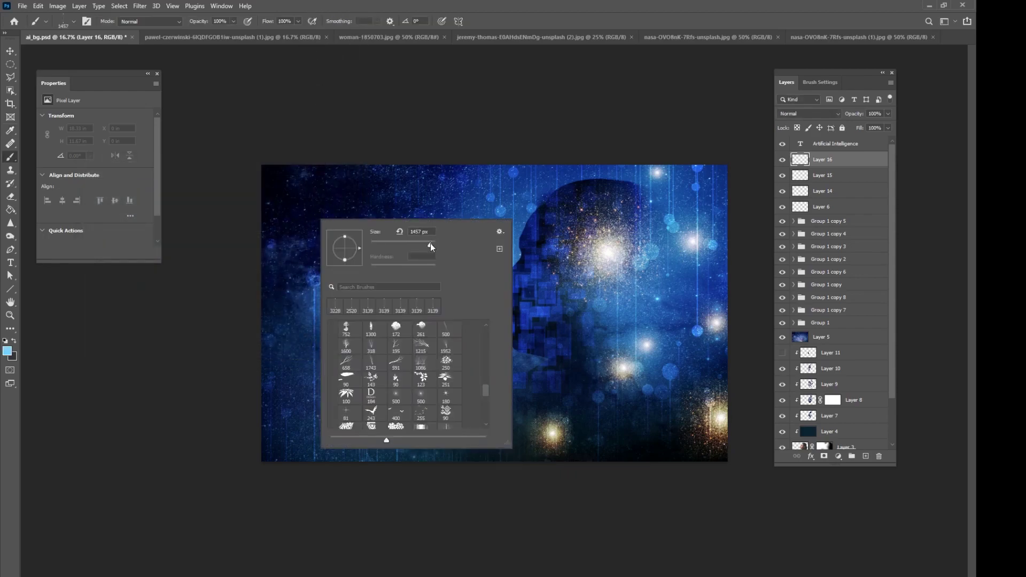
{"action": "left_click", "coordinate": [278, 132]}
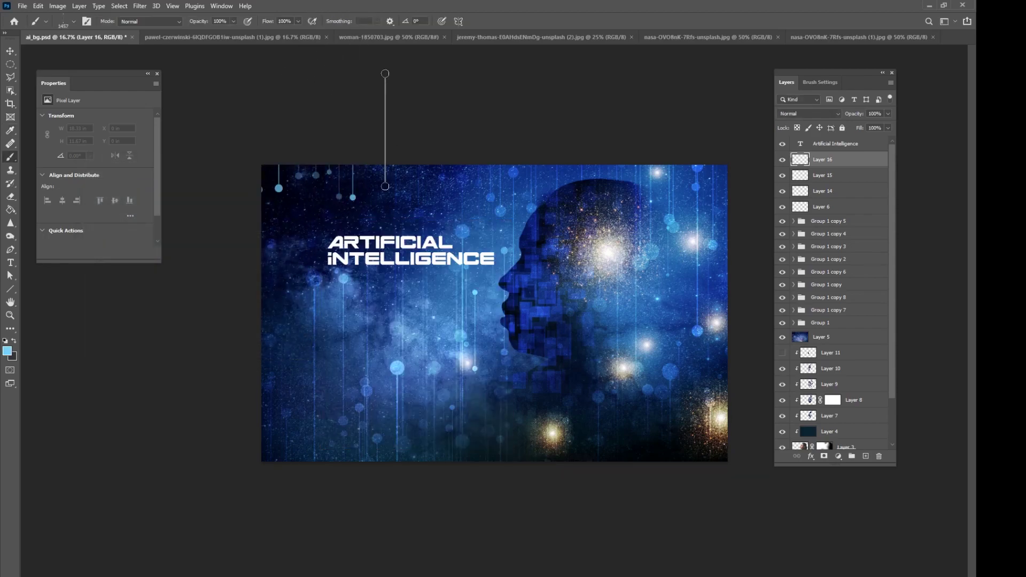
{"action": "left_click_drag", "start_coordinate": [403, 162], "coordinate": [404, 162]}
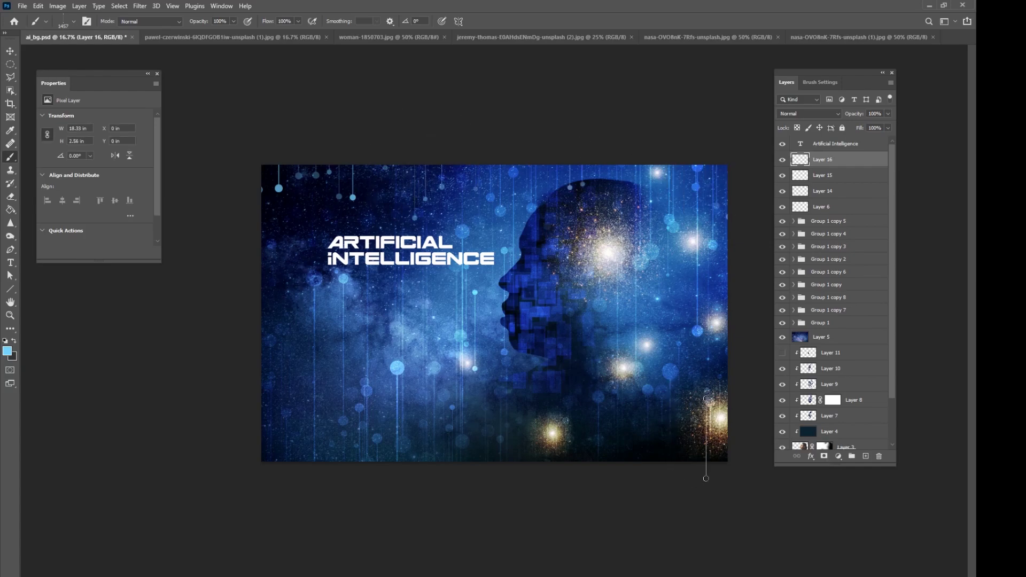
{"action": "mouse_move", "coordinate": [617, 483]}
{"action": "left_mouse_down"}
{"action": "mouse_move", "coordinate": [573, 453]}
{"action": "mouse_move", "coordinate": [565, 408]}
{"action": "mouse_move", "coordinate": [513, 469]}
{"action": "mouse_move", "coordinate": [482, 448]}
{"action": "left_mouse_up"}
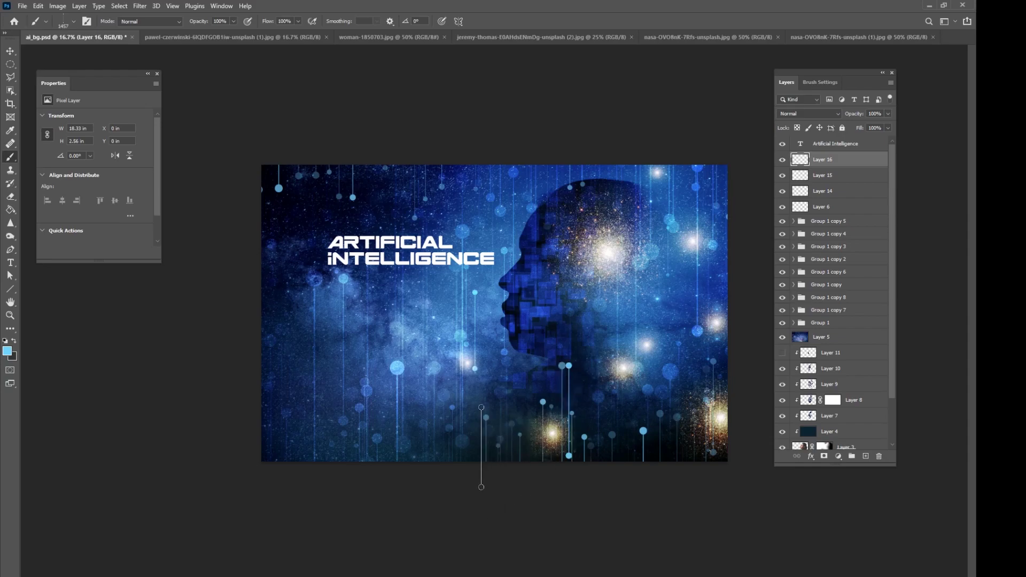
{"action": "mouse_move", "coordinate": [360, 449]}
{"action": "left_mouse_down"}
{"action": "mouse_move", "coordinate": [312, 478]}
{"action": "mouse_move", "coordinate": [260, 437]}
{"action": "left_mouse_up"}
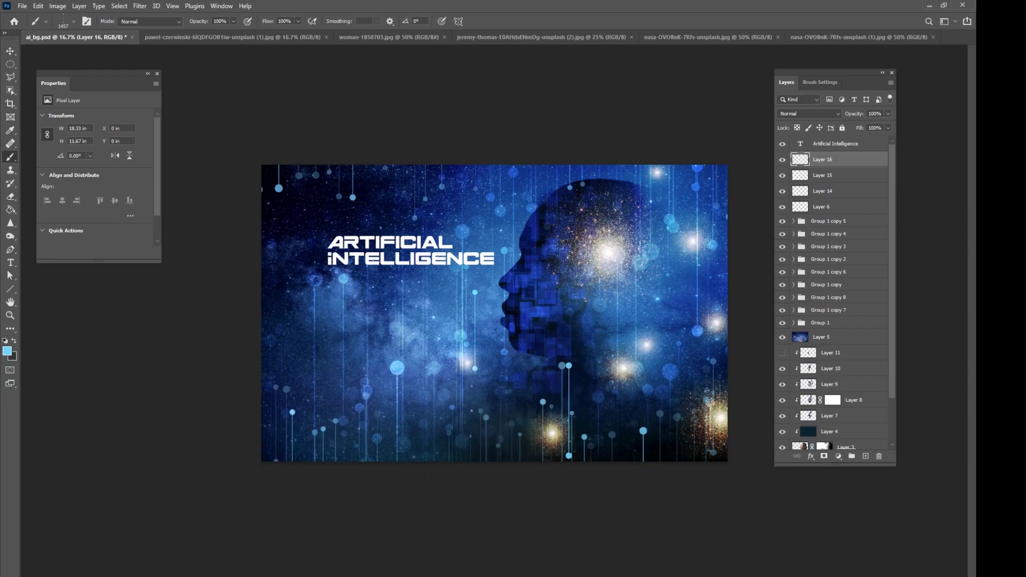
- Add a new layer and paint horizontal strokes from the image's left edge with the brush rotated to -90° at 2165 px
{"action": "left_click", "coordinate": [864, 455]}
{"action": "right_click", "coordinate": [465, 257]}
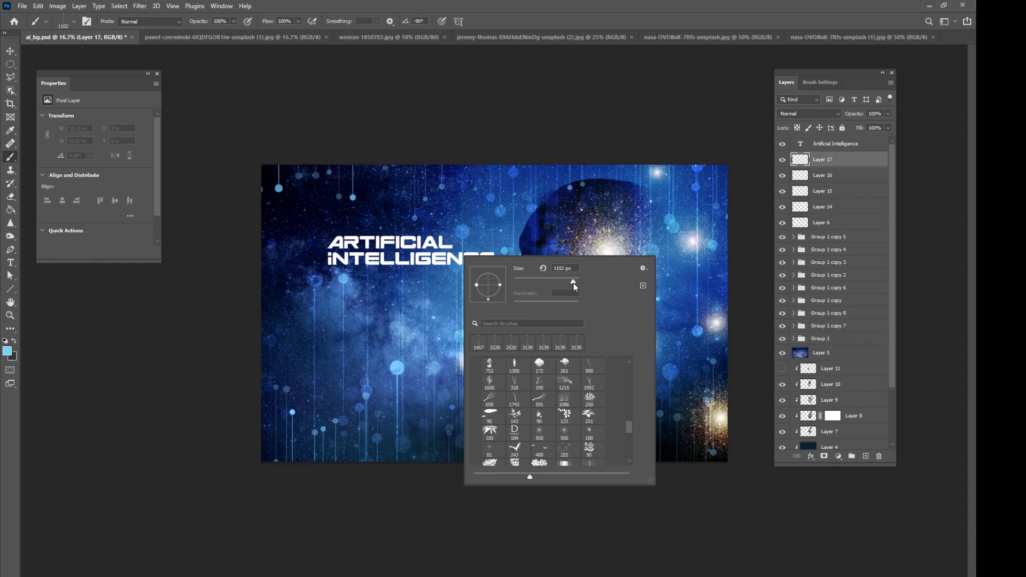
{"action": "left_click", "coordinate": [299, 317]}
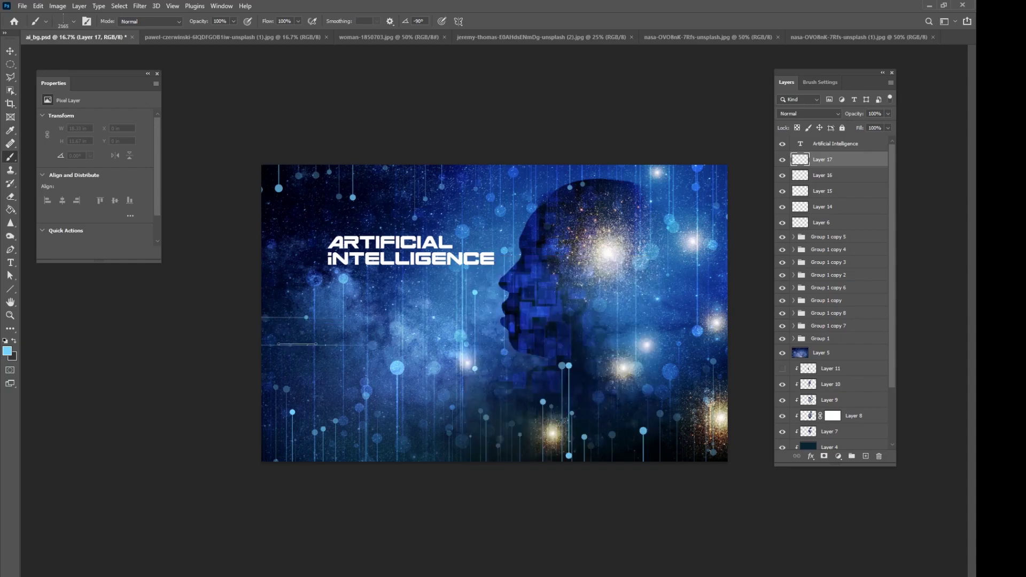
{"action": "left_click", "coordinate": [304, 388]}
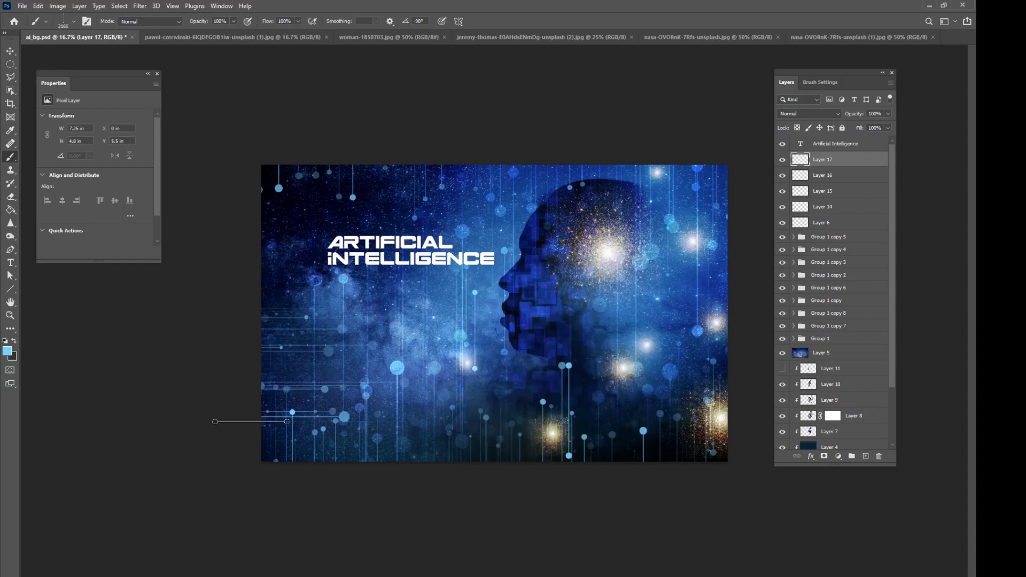
- Enlarge the brush to 4291 px and paint thicker horizontal strokes across the lower part of the image from both side edges
{"action": "right_click", "coordinate": [361, 324]}
{"action": "left_click_drag", "start_coordinate": [472, 349], "coordinate": [474, 349]}
{"action": "left_click", "coordinate": [257, 401]}
{"action": "left_click", "coordinate": [267, 390]}
{"action": "left_click", "coordinate": [299, 447]}
{"action": "left_click", "coordinate": [662, 439]}
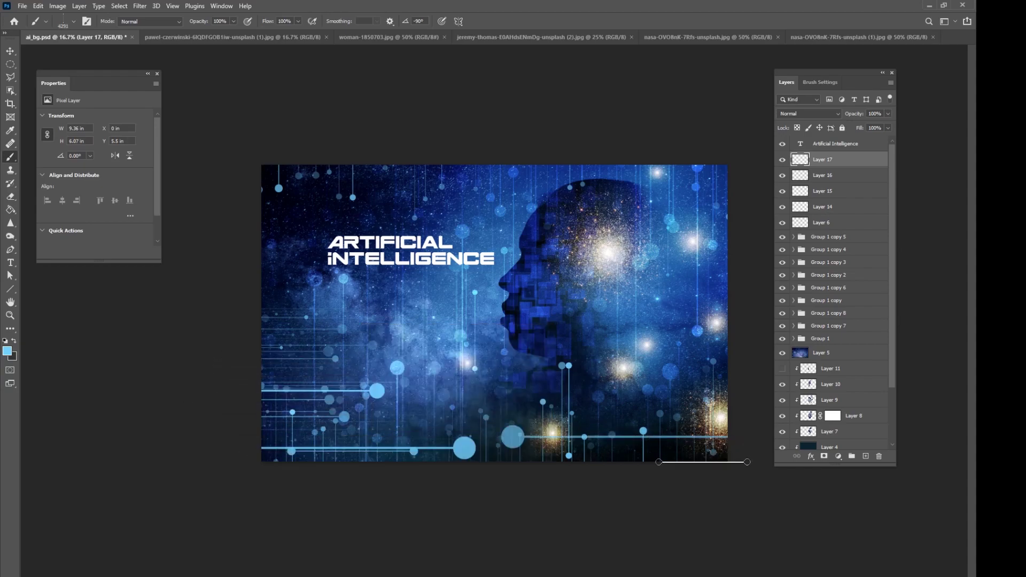
- Add more large horizontal strokes across the head, in the upper-left area, beside the title and in the lower-right corner
{"action": "left_click", "coordinate": [706, 256]}
{"action": "left_click", "coordinate": [334, 167]}
{"action": "left_click", "coordinate": [313, 187]}
{"action": "left_click", "coordinate": [285, 196]}
{"action": "left_click", "coordinate": [198, 275]}
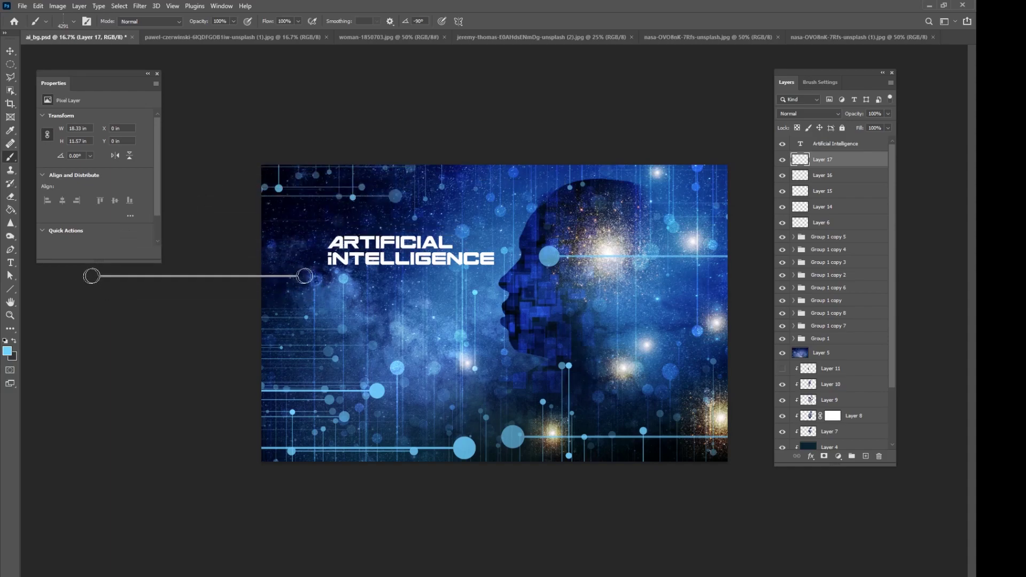
{"action": "left_click", "coordinate": [649, 426]}
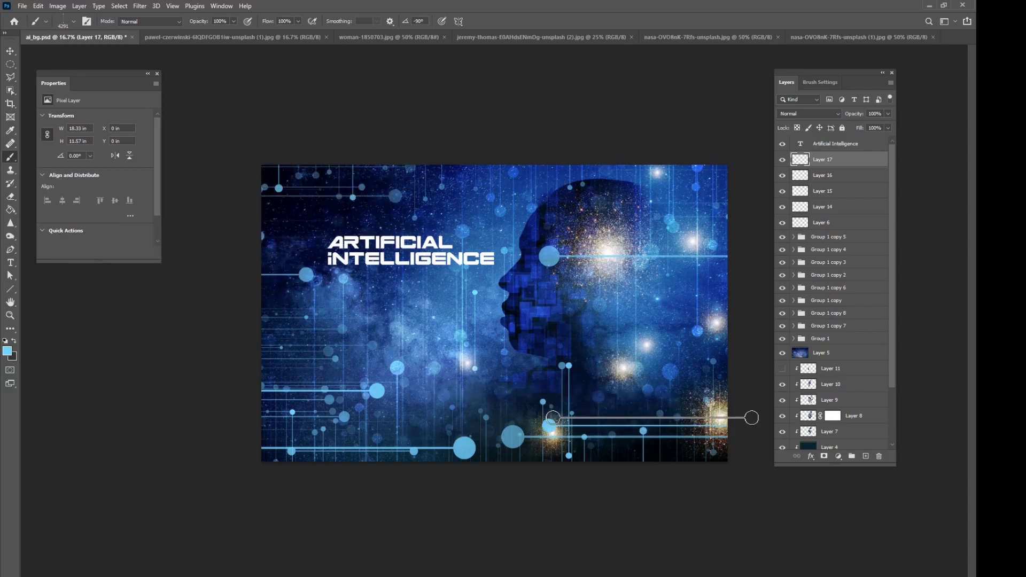
{"action": "left_click", "coordinate": [674, 463]}
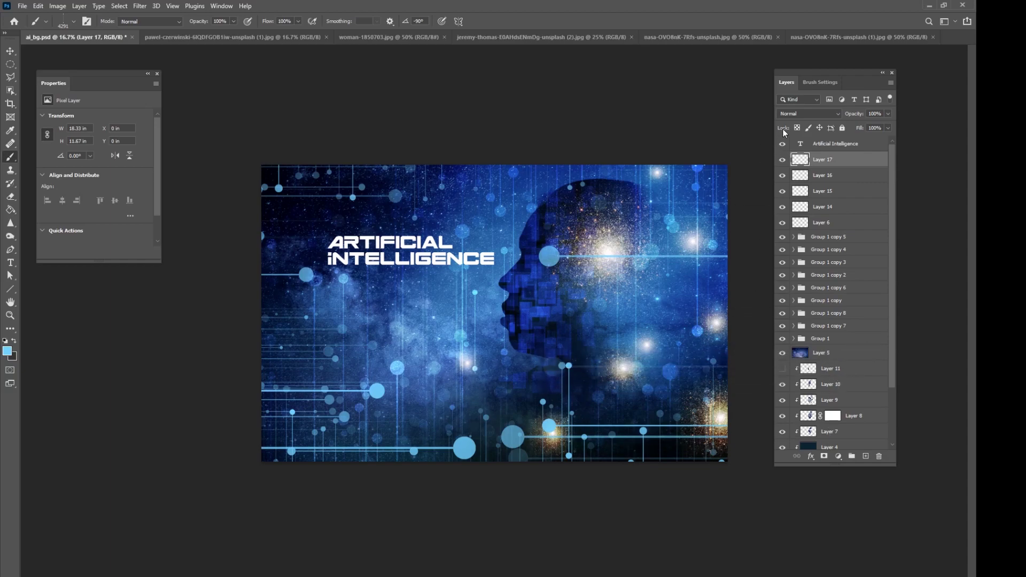
- Set Layer 17's blend mode to Overlay and move the layer list farther away from the canvas
{"action": "left_click", "coordinate": [804, 113]}
{"action": "left_click", "coordinate": [798, 232]}
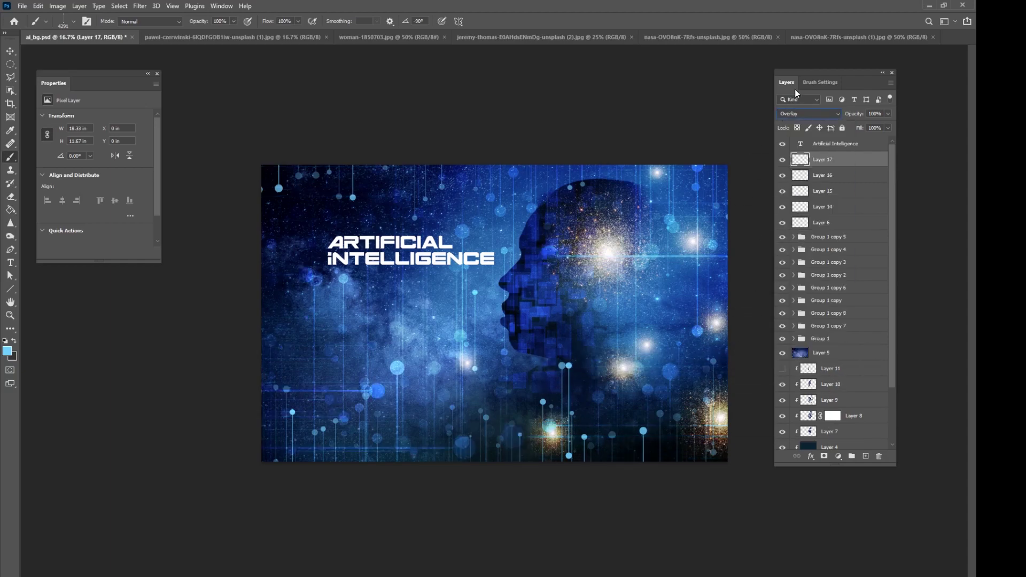
{"action": "left_click_drag", "start_coordinate": [816, 78], "coordinate": [851, 73]}
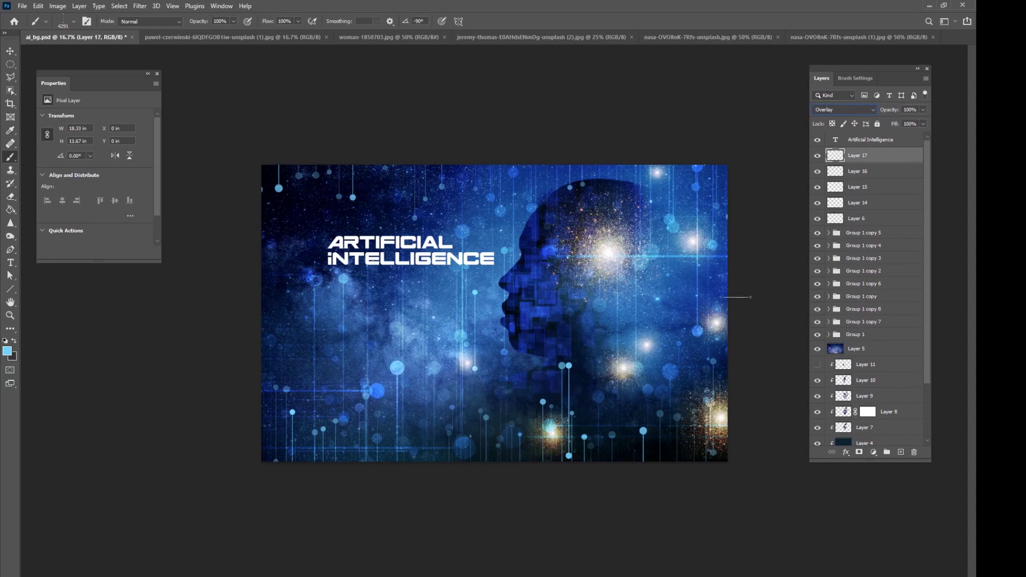
- Add a new layer and paint large light blue horizontal strokes over the right half and the left edge of the image
{"action": "left_click", "coordinate": [900, 452]}
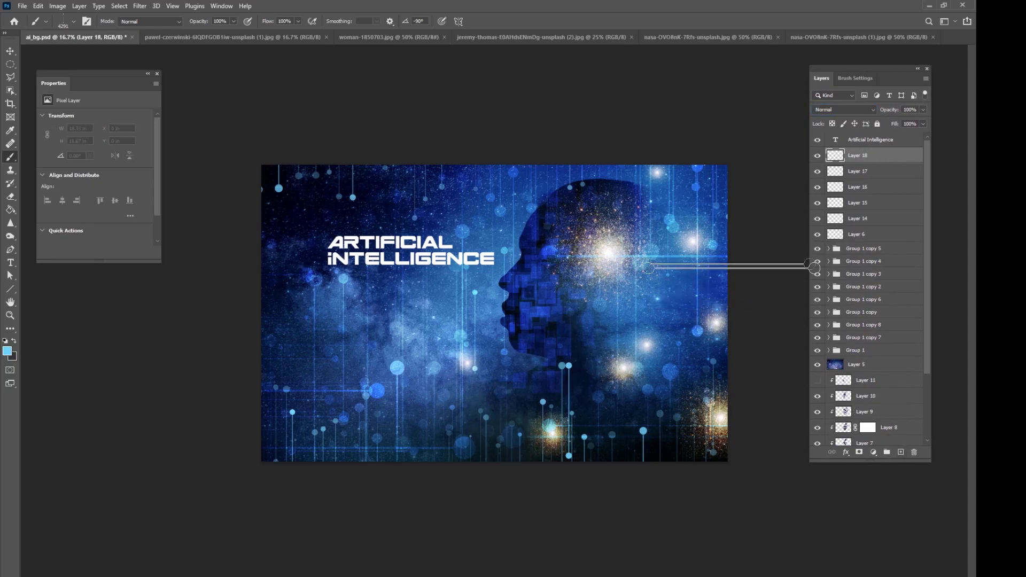
{"action": "left_click", "coordinate": [714, 193]}
{"action": "left_click", "coordinate": [717, 162]}
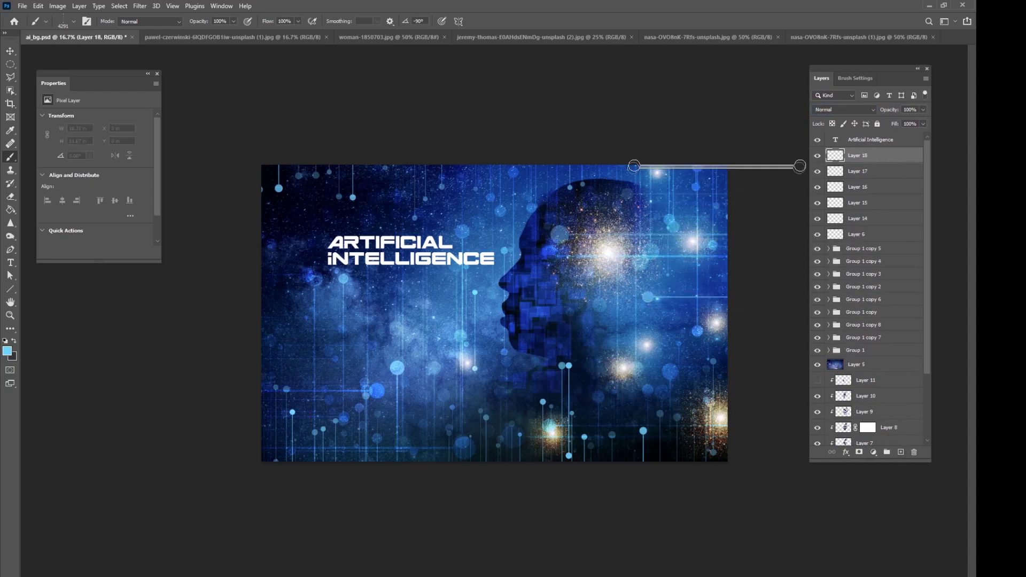
{"action": "left_click", "coordinate": [690, 372]}
{"action": "left_click", "coordinate": [697, 365]}
{"action": "left_click", "coordinate": [695, 394]}
{"action": "left_click", "coordinate": [278, 353]}
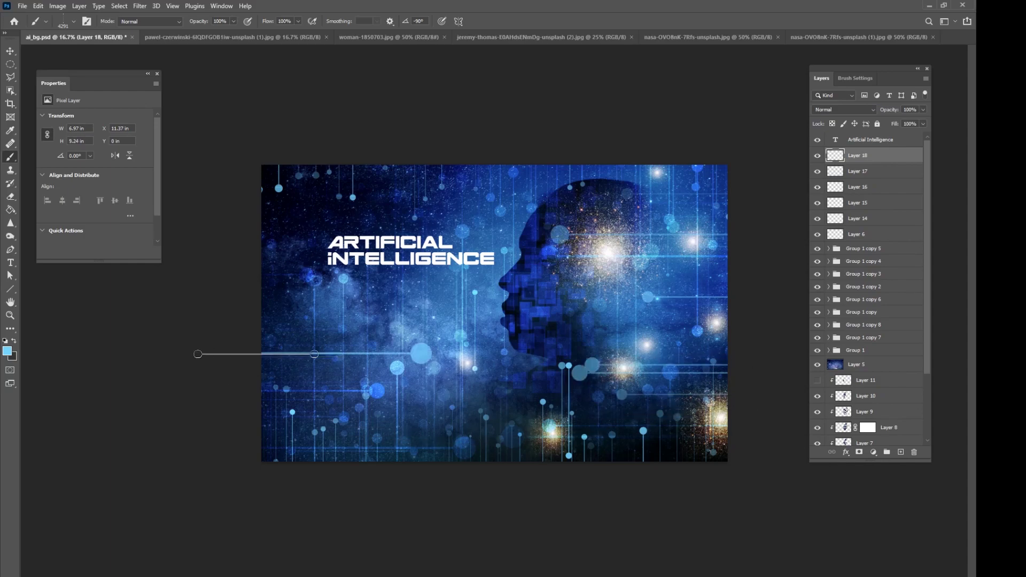
{"action": "left_click", "coordinate": [256, 319]}
- Reduce the brush to 1457 px and paint smaller horizontal circle-and-line strokes around the image on Layer 18
{"action": "right_click", "coordinate": [358, 283]}
{"action": "left_click_drag", "start_coordinate": [472, 309], "coordinate": [468, 309]}
{"action": "left_click", "coordinate": [255, 304]}
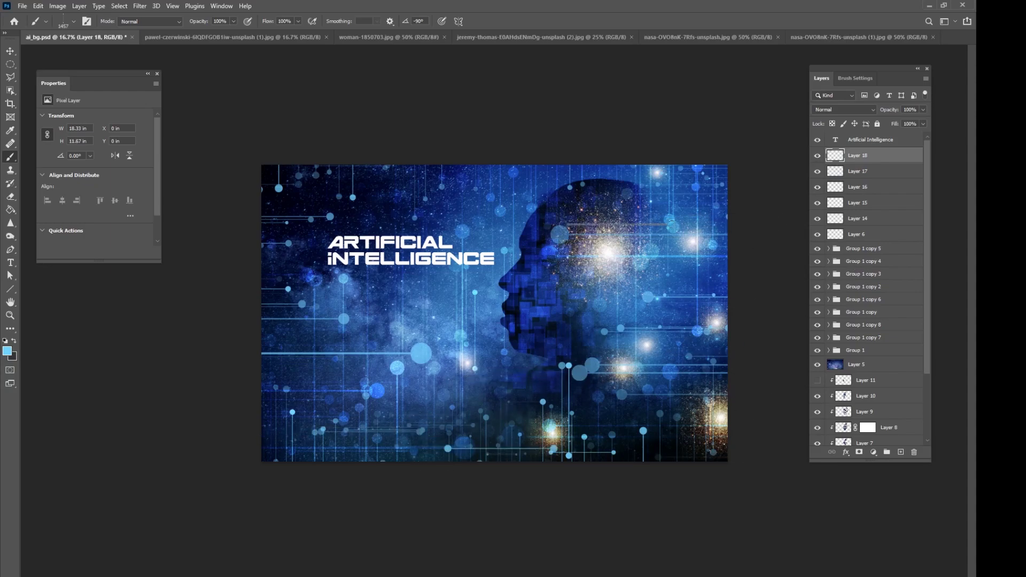
- Add a new layer, choose the 3139 px double-circle line brush and try a vertical stroke through the title
{"action": "left_click", "coordinate": [900, 452]}
{"action": "right_click", "coordinate": [639, 286]}
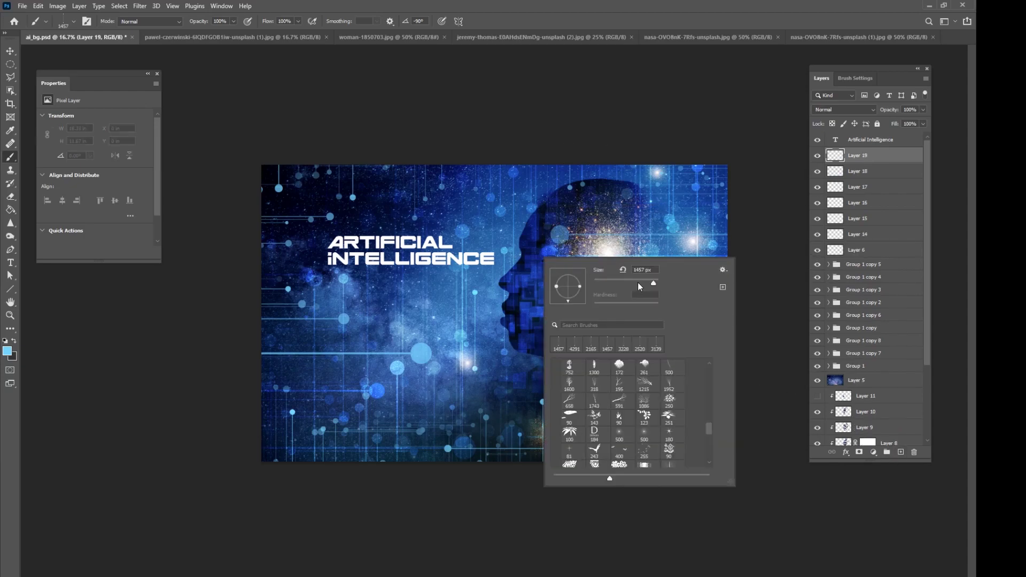
{"action": "left_click_drag", "start_coordinate": [652, 283], "coordinate": [655, 284]}
{"action": "left_click", "coordinate": [637, 271]}
{"action": "left_click_drag", "start_coordinate": [711, 425], "coordinate": [713, 458]}
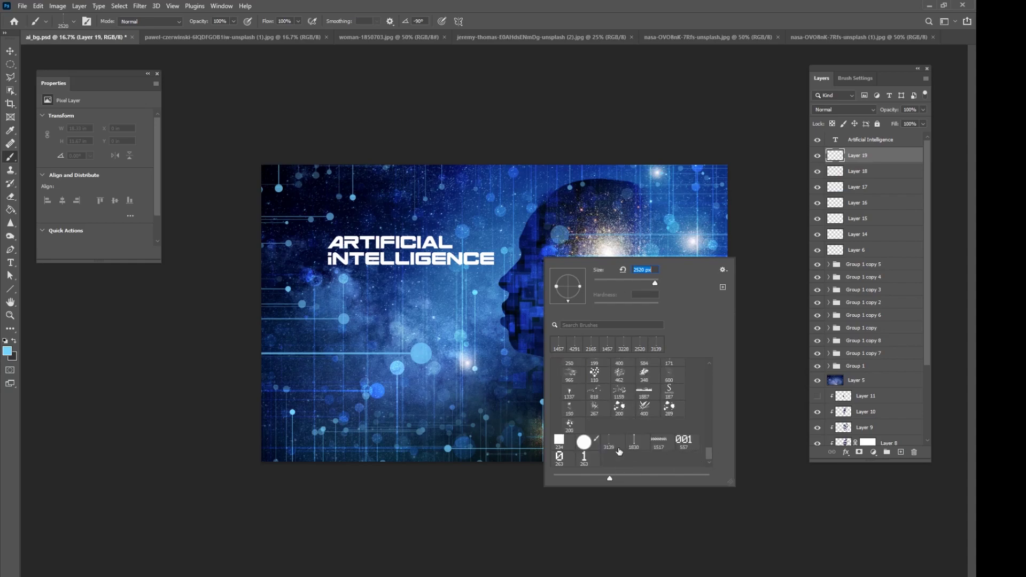
{"action": "left_click", "coordinate": [392, 310]}
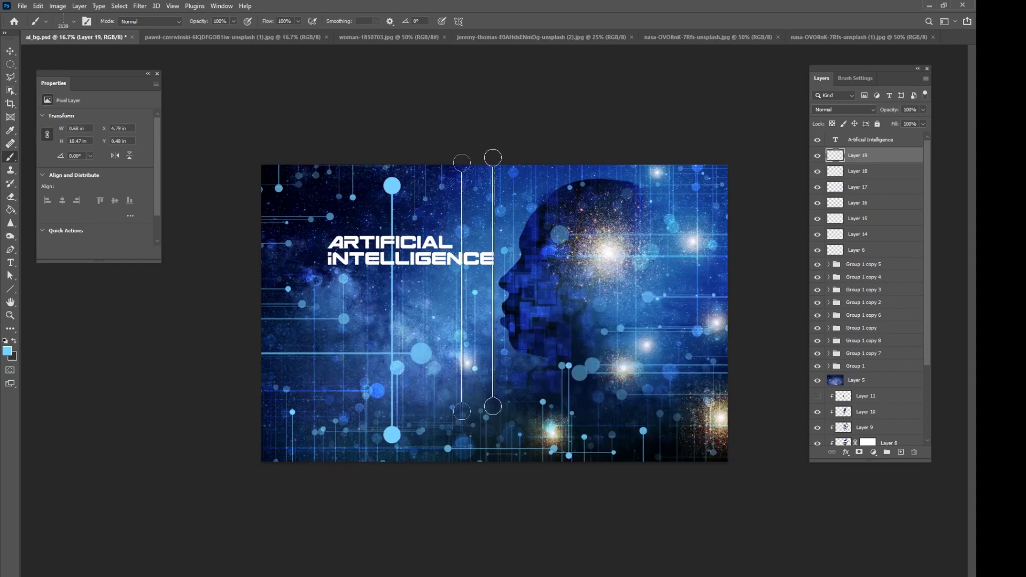
{"action": "key", "text": "ctrl+z"}
- Set the foreground color to white (ffffff) and rotate the 3139 px brush to -90°
{"action": "left_click", "coordinate": [7, 351]}
{"action": "left_click", "coordinate": [86, 189]}
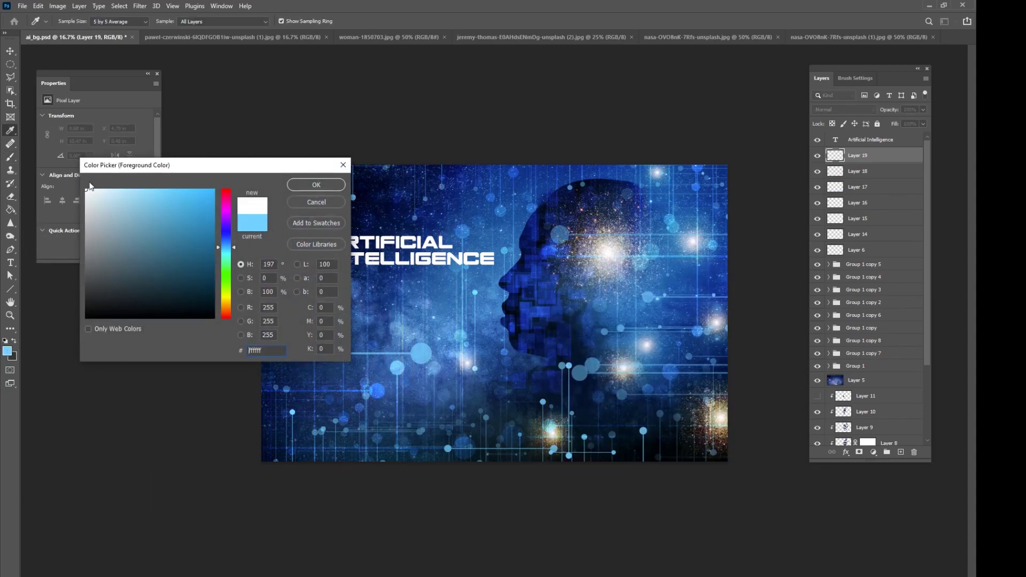
{"action": "left_click", "coordinate": [298, 185]}
{"action": "right_click", "coordinate": [505, 281]}
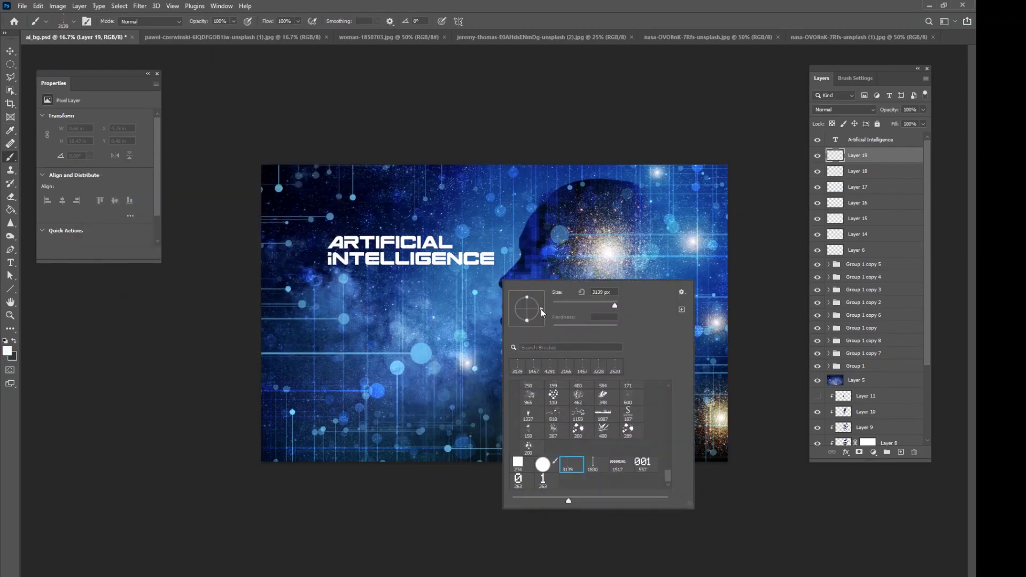
{"action": "left_click_drag", "start_coordinate": [527, 326], "coordinate": [524, 326]}
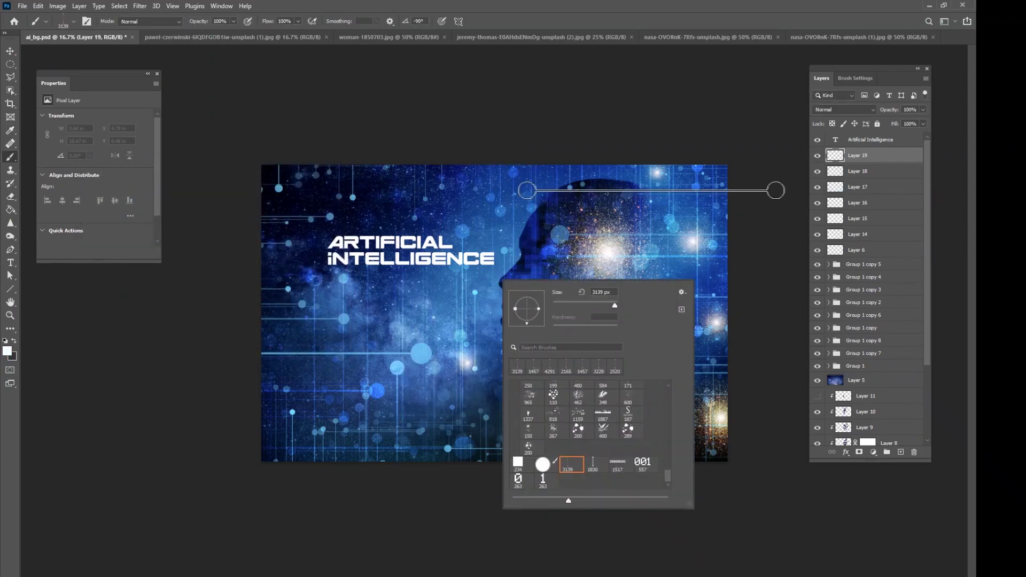
{"action": "left_click", "coordinate": [643, 186]}
{"action": "key", "text": "ctrl+z"}
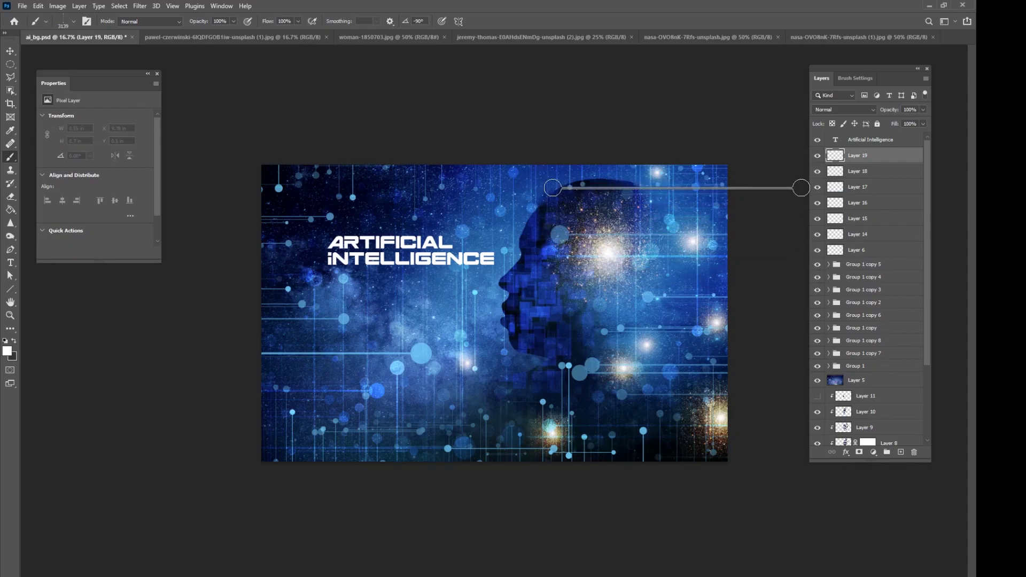
{"action": "left_click", "coordinate": [661, 256]}
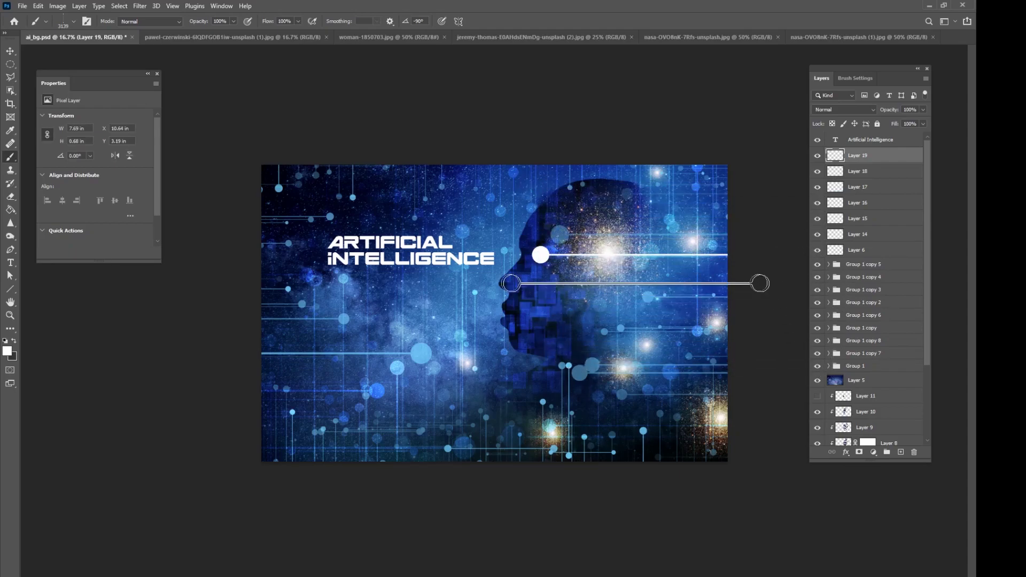
{"action": "key", "text": "ctrl+z"}
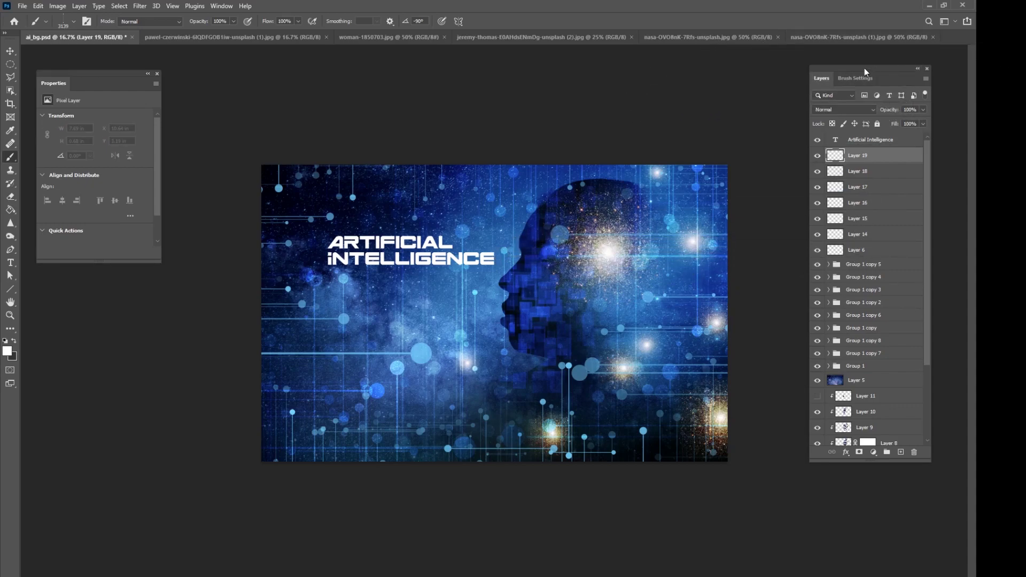
{"action": "left_click_drag", "start_coordinate": [855, 69], "coordinate": [874, 73]}
{"action": "left_click", "coordinate": [734, 253]}
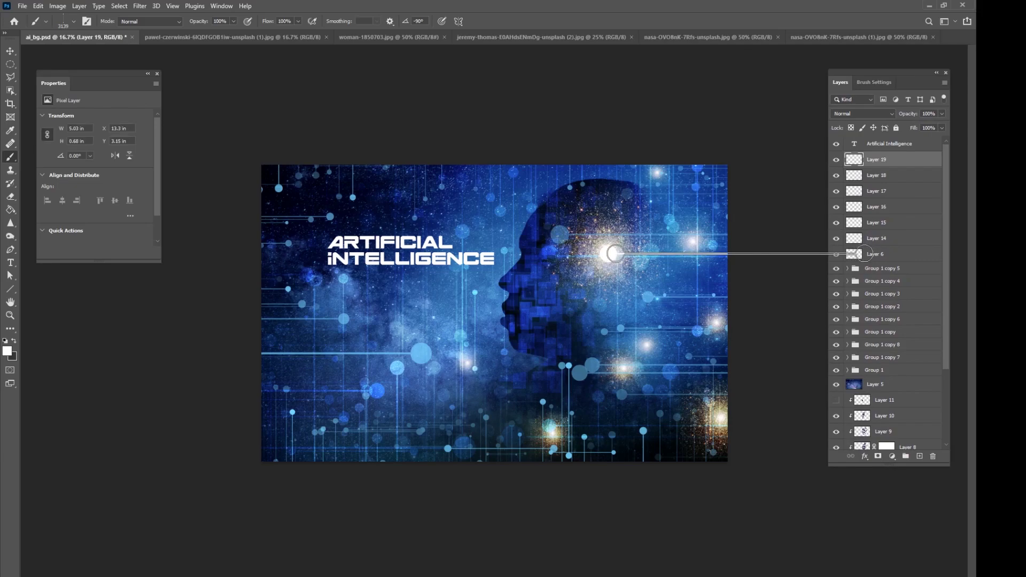
{"action": "left_click", "coordinate": [427, 435]}
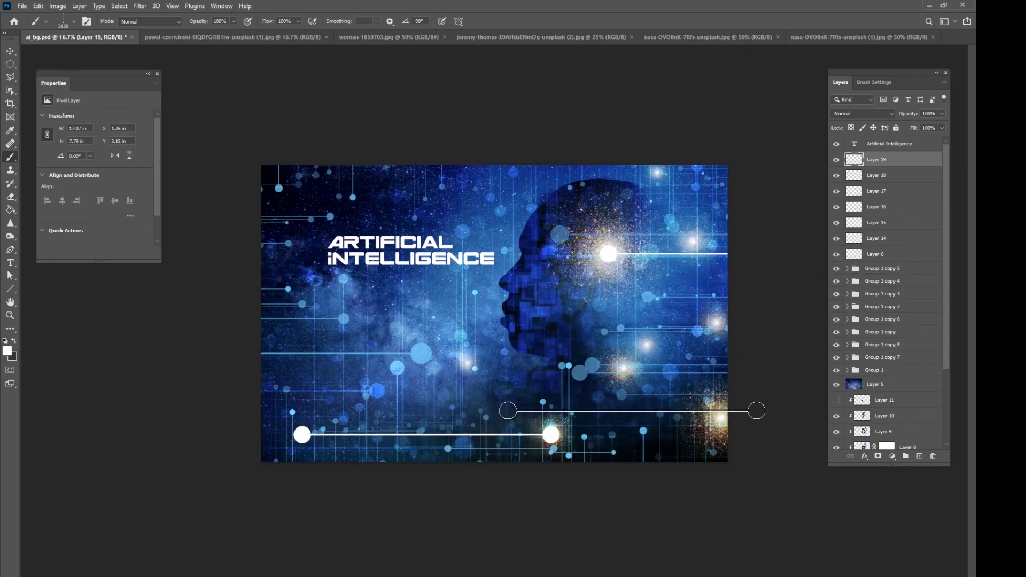
{"action": "key", "text": "ctrl+z"}
{"action": "key", "text": "ctrl+z"}
{"action": "left_click", "coordinate": [663, 256]}
{"action": "key", "text": "ctrl+z"}
- Paint white horizontal circle-and-line strokes at the head's top, left of the image's center, above the title and at the lower right on Layer 19
{"action": "left_click", "coordinate": [733, 179]}
{"action": "left_click", "coordinate": [237, 327]}
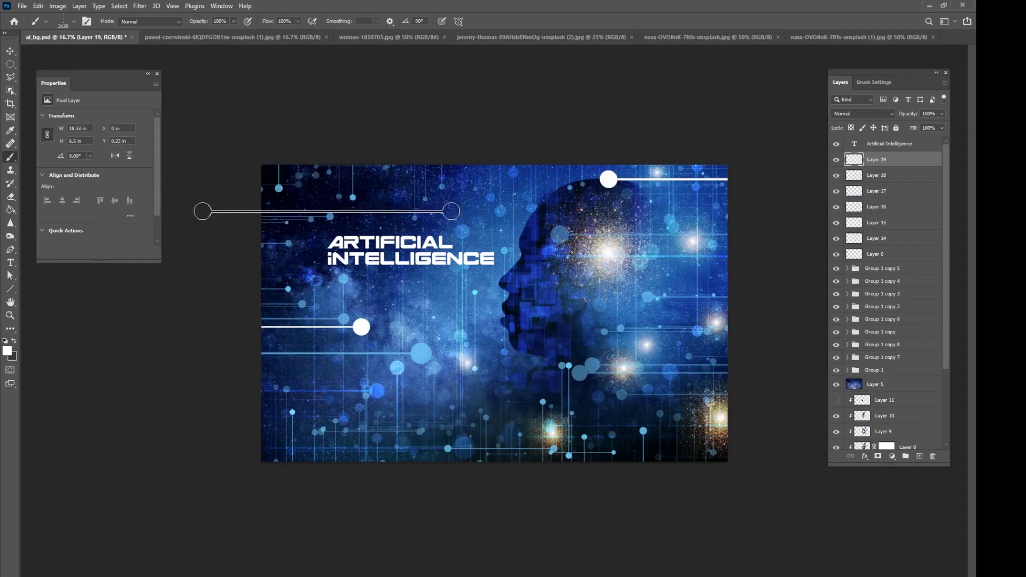
{"action": "left_click", "coordinate": [327, 214]}
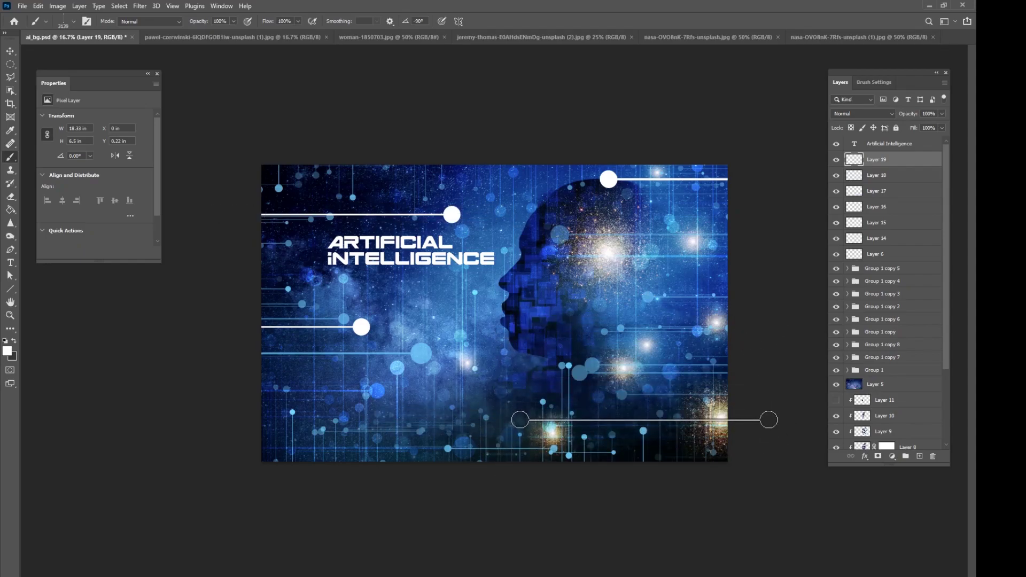
{"action": "left_click", "coordinate": [645, 419]}
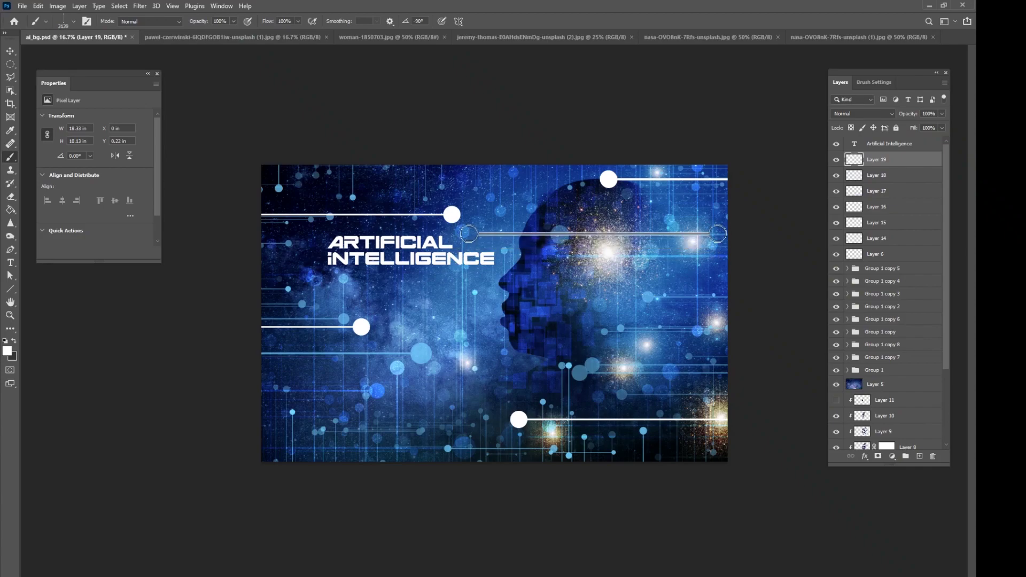
{"action": "left_click", "coordinate": [535, 241]}
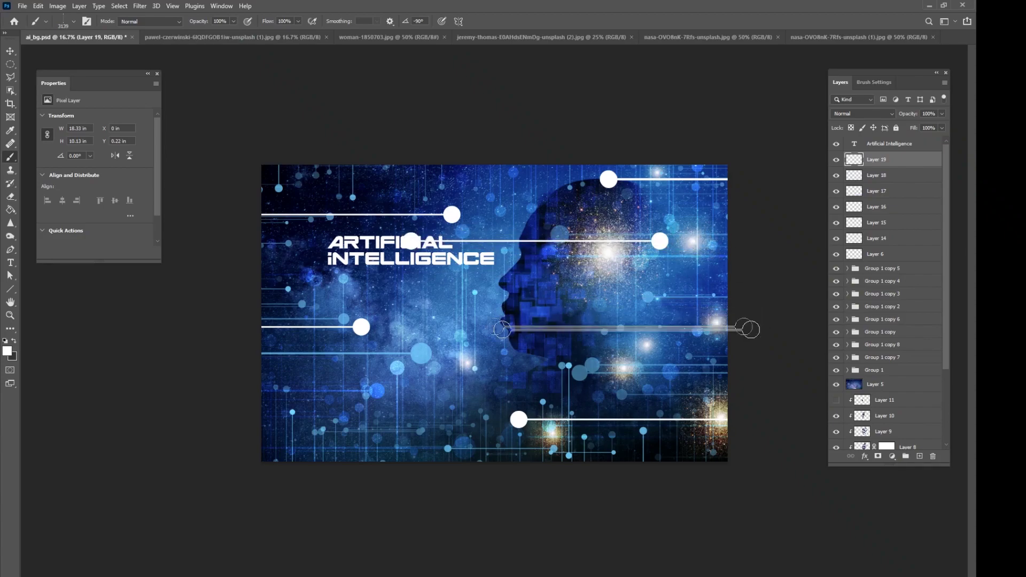
{"action": "key", "text": "ctrl+z"}
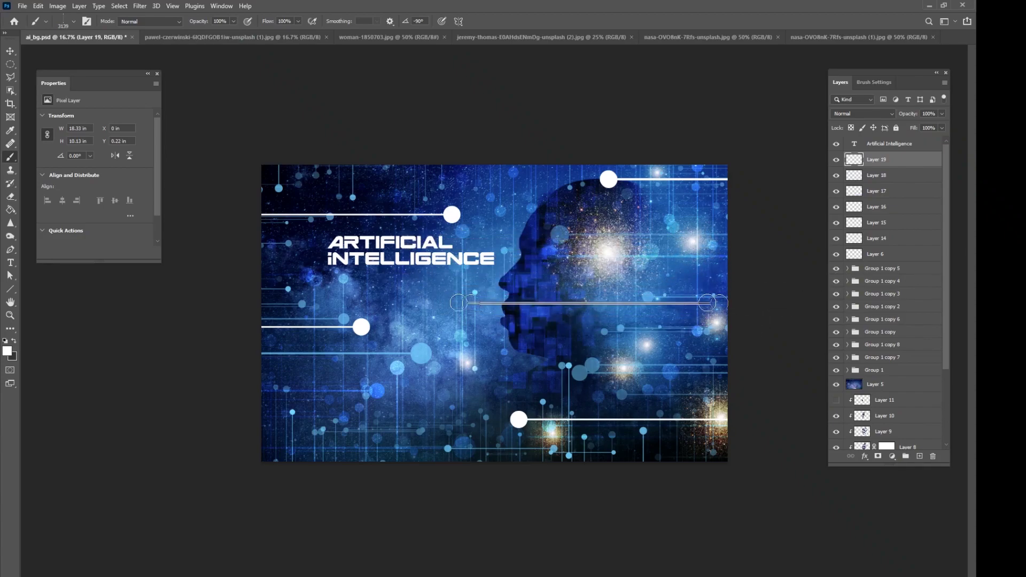
- Rotate the 3139 px brush to 0°, paint white vertical strokes at the image's lower left, lower right and upper left, and set Layer 19 to Overlay
{"action": "right_click", "coordinate": [470, 309]}
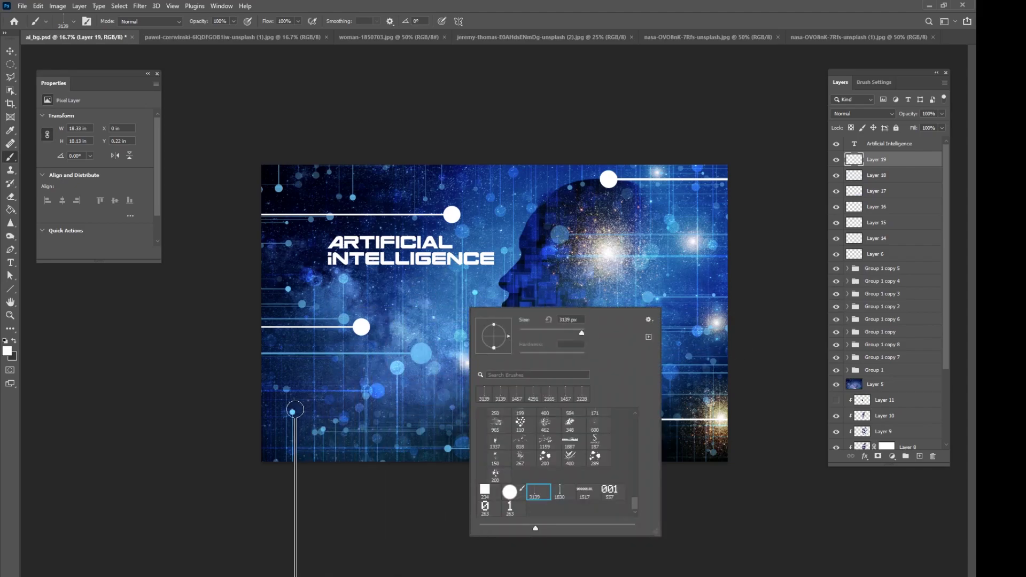
{"action": "left_click", "coordinate": [298, 528]}
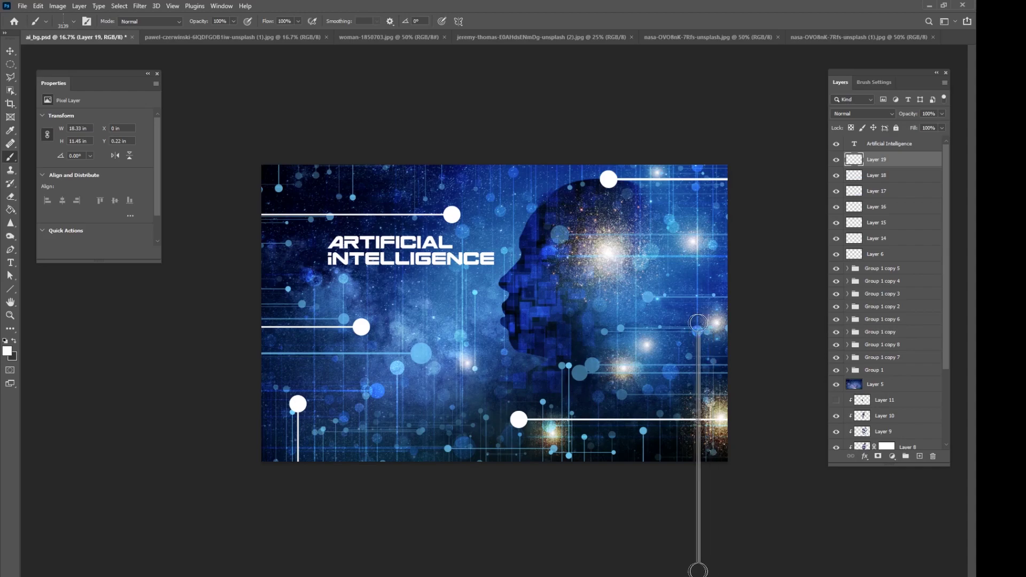
{"action": "left_click", "coordinate": [703, 428]}
{"action": "left_click", "coordinate": [303, 56]}
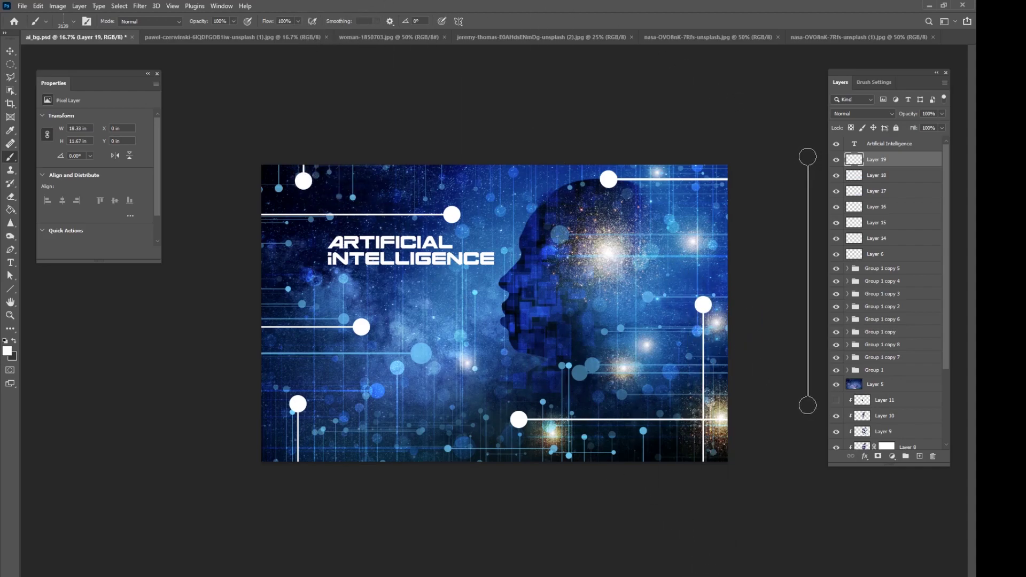
{"action": "left_click", "coordinate": [861, 116]}
{"action": "left_click", "coordinate": [853, 238]}
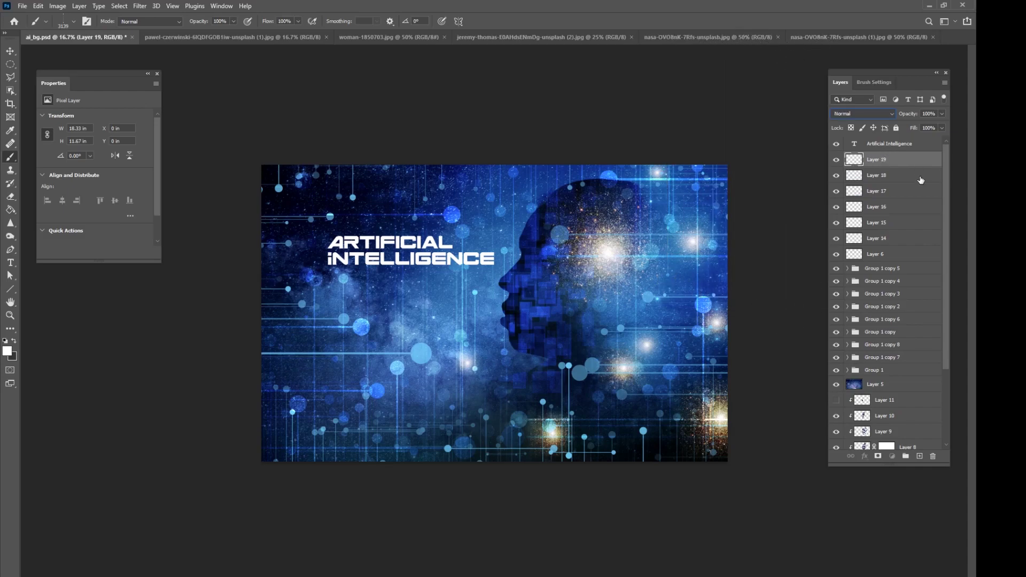
- Add a Gradient Map adjustment layer above the Artificial Intelligence text layer using the dark-to-light blue preset gradient
{"action": "left_click", "coordinate": [889, 144]}
{"action": "left_click", "coordinate": [892, 456]}
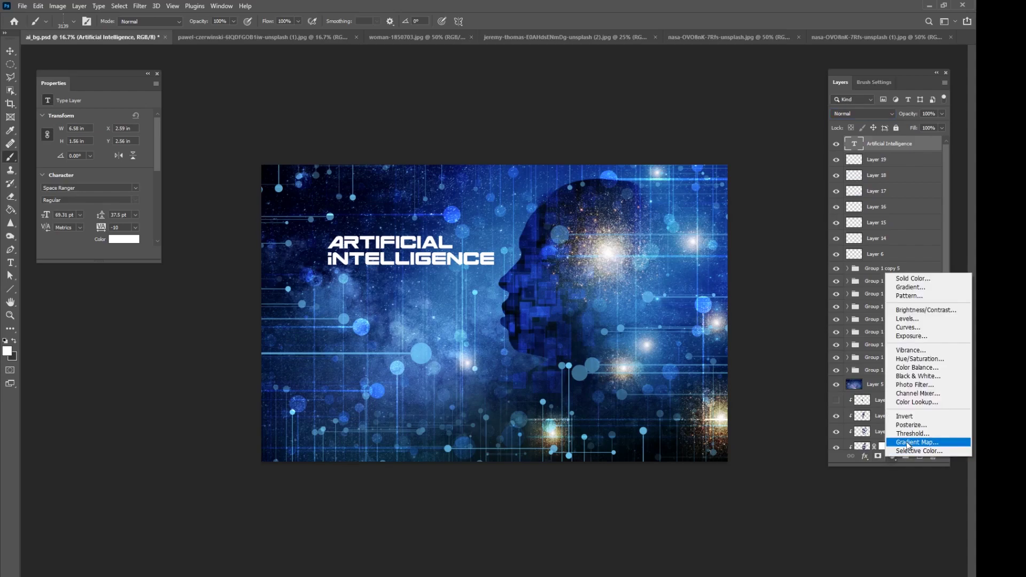
{"action": "left_click", "coordinate": [909, 442]}
{"action": "left_click", "coordinate": [146, 120]}
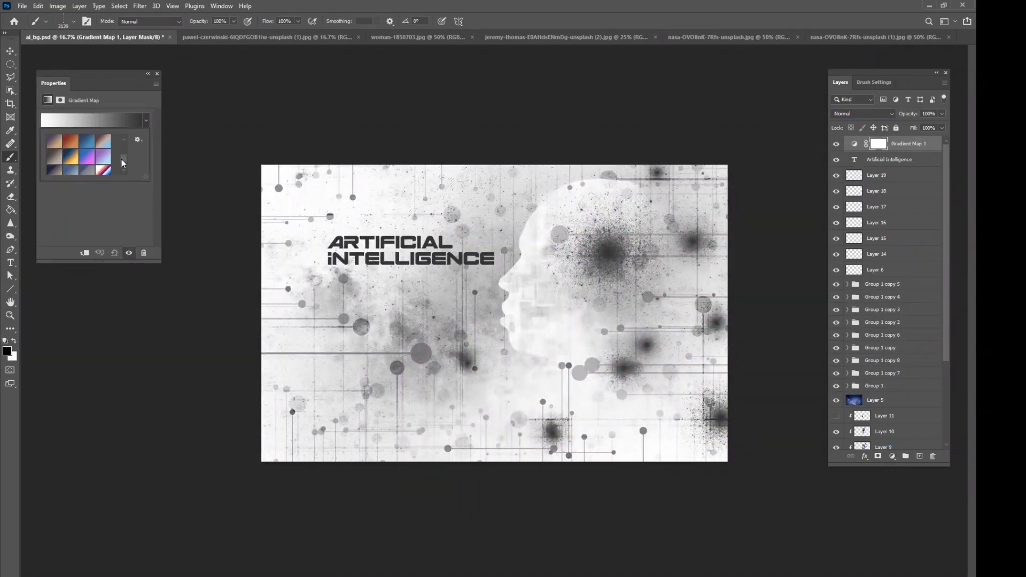
{"action": "left_click", "coordinate": [88, 141]}
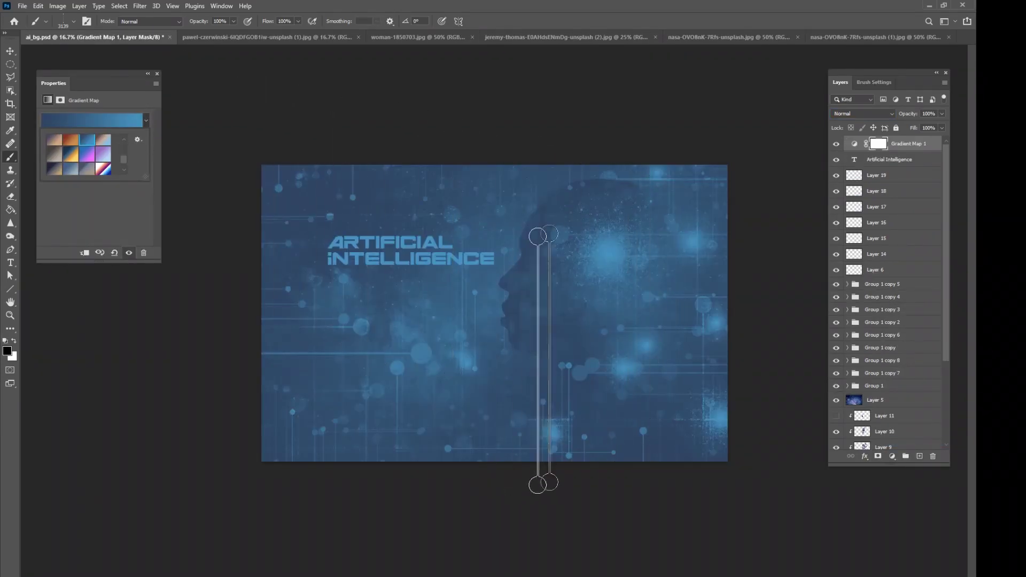
{"action": "left_click", "coordinate": [10, 51]}
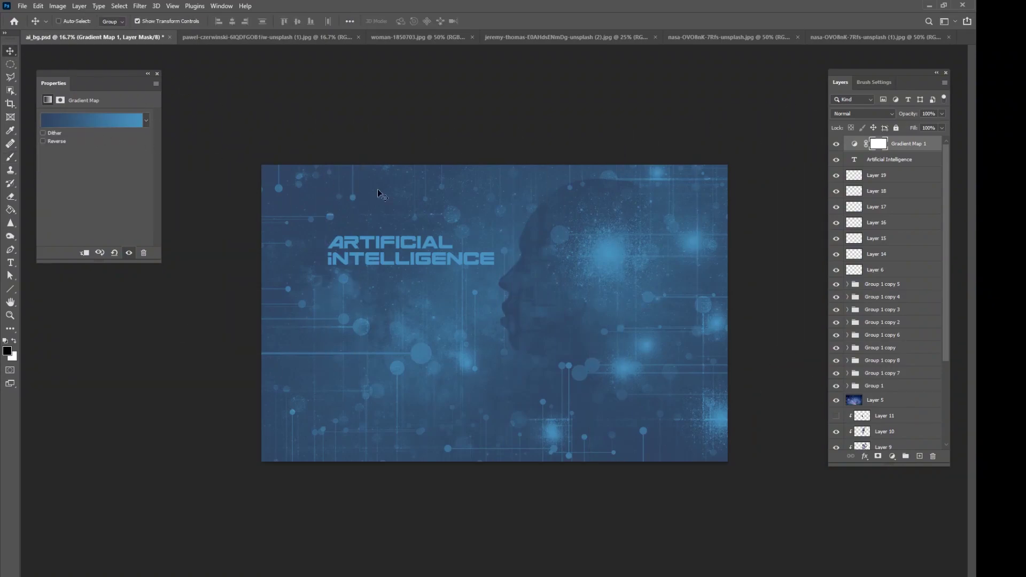
- Set the Gradient Map layer's blend mode to Color and compare the image with and without it
{"action": "left_click", "coordinate": [851, 117]}
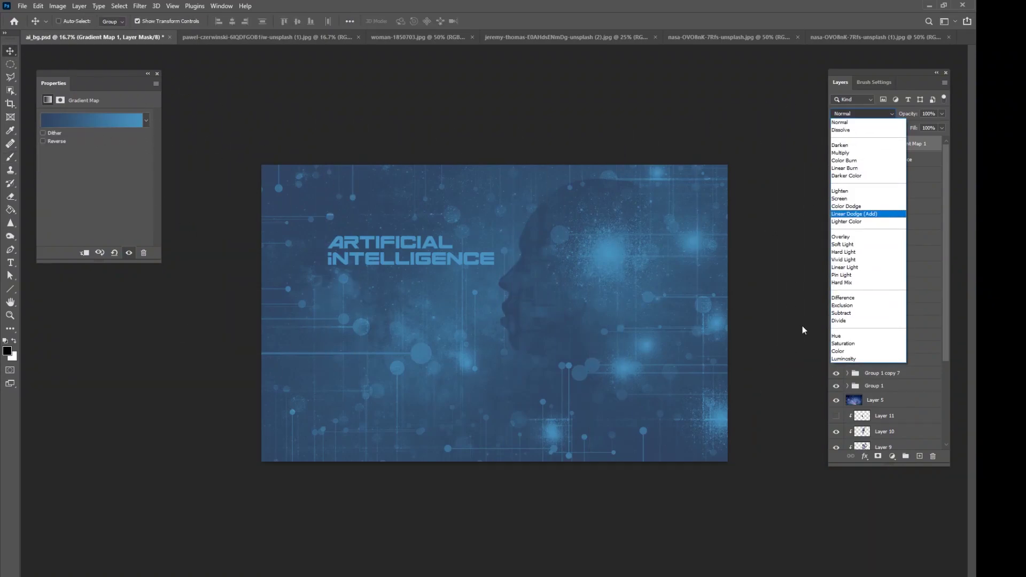
{"action": "left_click", "coordinate": [842, 352]}
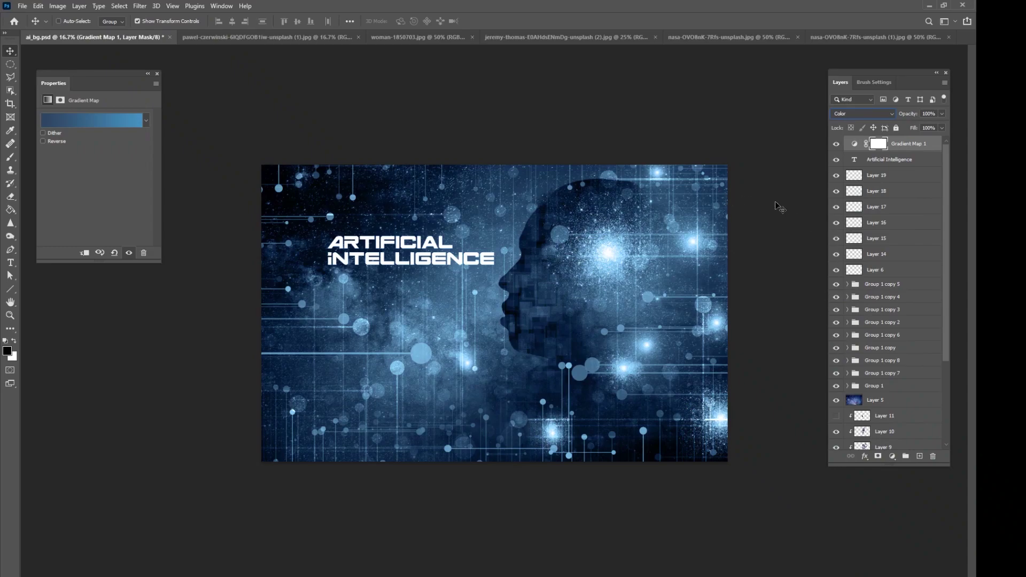
{"action": "left_click", "coordinate": [836, 144]}
{"action": "left_click", "coordinate": [836, 144]}
- Add a Selective Color adjustment layer and set its Blacks to cyan -13, magenta -8, yellow -4 and black -10
{"action": "left_click", "coordinate": [892, 456]}
{"action": "left_click", "coordinate": [915, 449]}
{"action": "left_click_drag", "start_coordinate": [130, 85], "coordinate": [197, 90]}
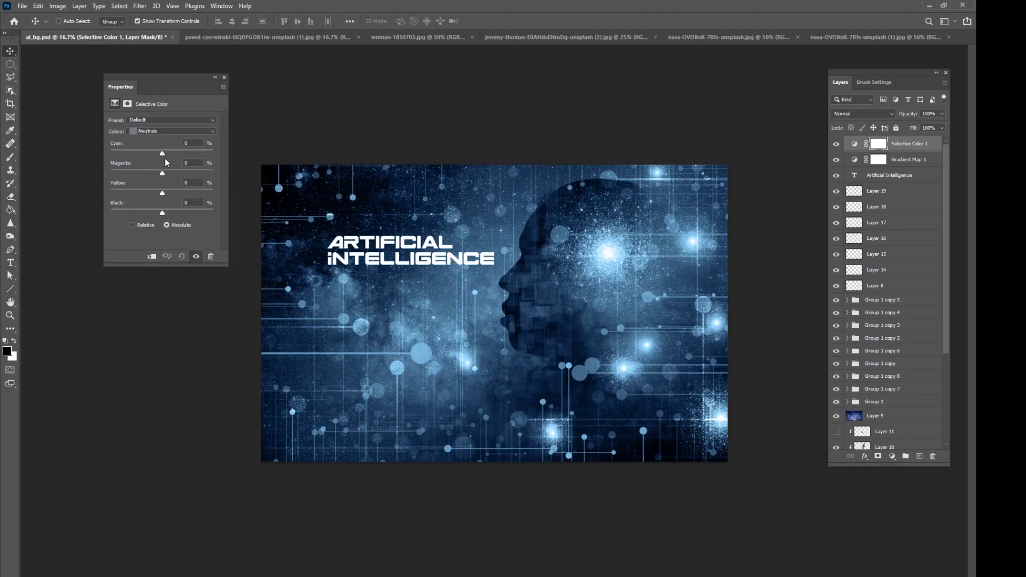
{"action": "left_click_drag", "start_coordinate": [163, 154], "coordinate": [159, 213]}
{"action": "left_click", "coordinate": [158, 132]}
{"action": "left_click", "coordinate": [161, 210]}
{"action": "left_click_drag", "start_coordinate": [163, 215], "coordinate": [156, 214]}
{"action": "left_click_drag", "start_coordinate": [162, 174], "coordinate": [158, 175]}
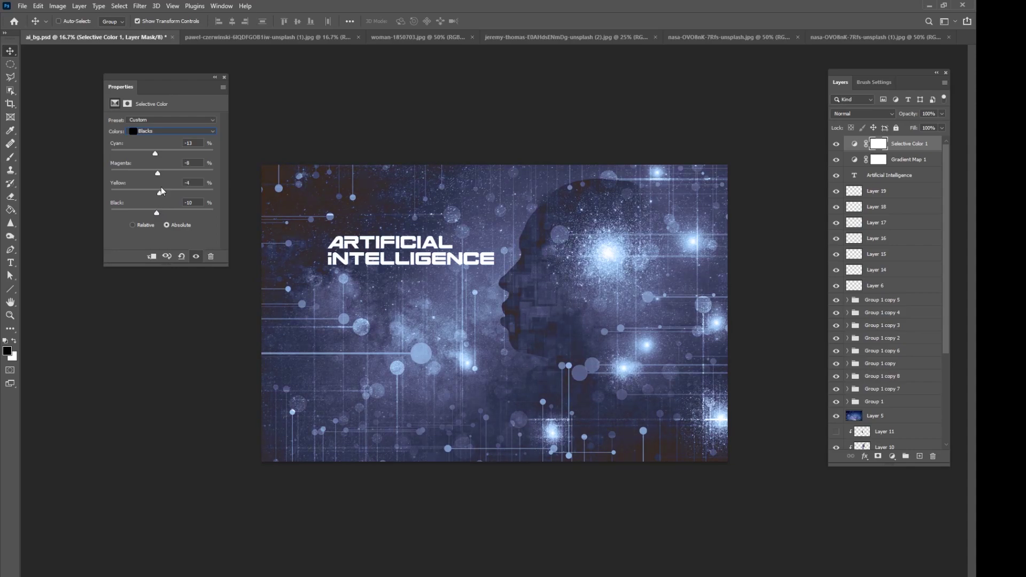
- Set the Selective Color Neutrals to cyan -8, magenta +1, yellow -3 and black -9
{"action": "left_click", "coordinate": [156, 133]}
{"action": "left_click", "coordinate": [154, 187]}
{"action": "left_click_drag", "start_coordinate": [171, 191], "coordinate": [166, 192]}
{"action": "left_click_drag", "start_coordinate": [162, 154], "coordinate": [159, 155]}
{"action": "left_click", "coordinate": [163, 131]}
{"action": "left_click", "coordinate": [161, 193]}
{"action": "left_click_drag", "start_coordinate": [160, 212], "coordinate": [156, 213]}
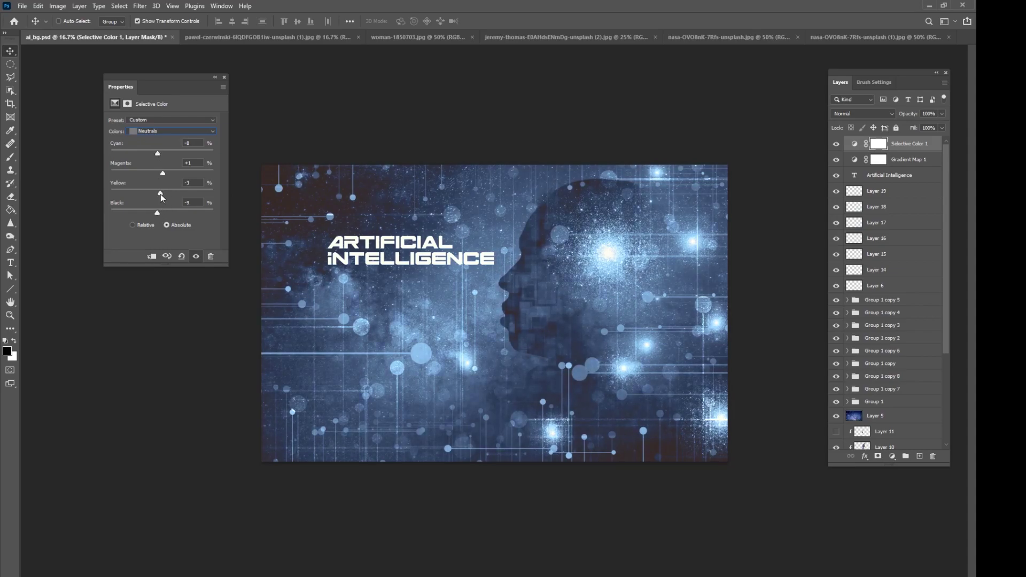
- Compare the image with and without the Selective Color layer, and lower the Gradient Map layer's opacity to 71%
{"action": "left_click", "coordinate": [836, 146]}
{"action": "left_click", "coordinate": [837, 146]}
{"action": "left_click", "coordinate": [837, 145]}
{"action": "left_click", "coordinate": [837, 144]}
{"action": "left_click", "coordinate": [908, 159]}
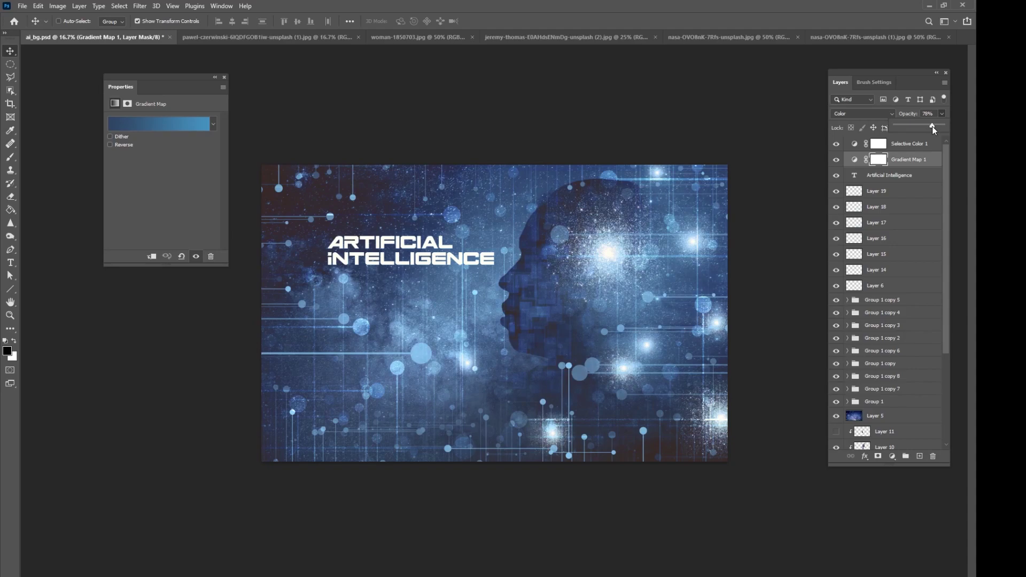
{"action": "left_click_drag", "start_coordinate": [931, 126], "coordinate": [928, 127]}
- Try the Soft Light and Overlay blend modes on the masked head layer, Layer 3, and return it to Normal
{"action": "scroll", "coordinate": [906, 271], "scroll_direction": "down", "scroll_amount": 3}
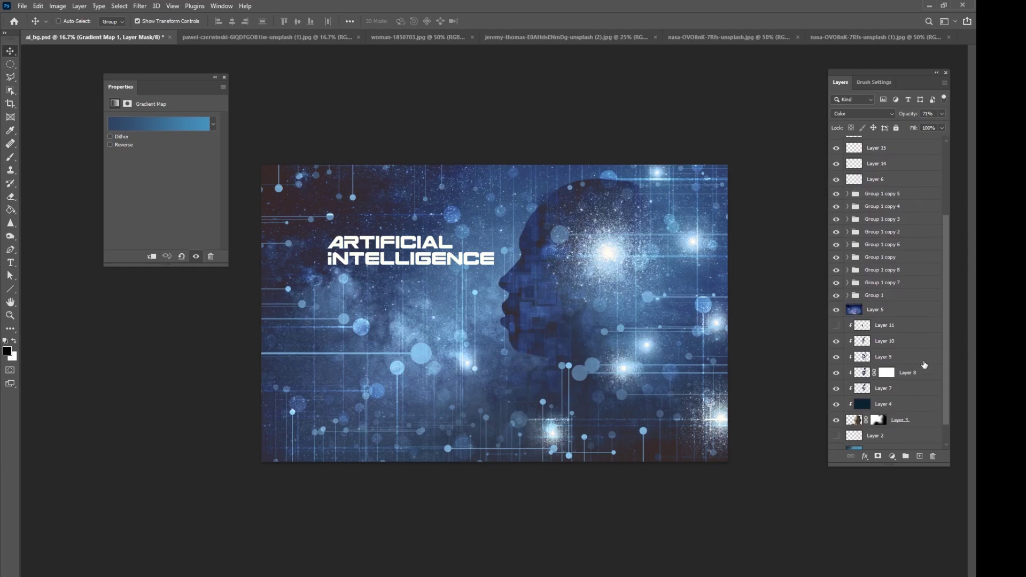
{"action": "left_click", "coordinate": [910, 421]}
{"action": "left_click", "coordinate": [837, 421]}
{"action": "left_click", "coordinate": [837, 421]}
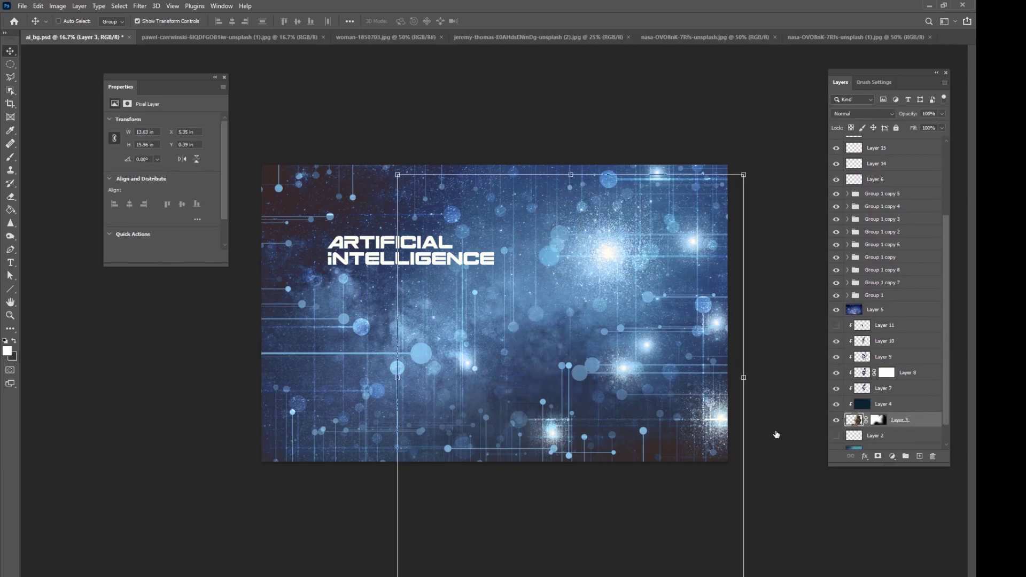
{"action": "left_click", "coordinate": [864, 113]}
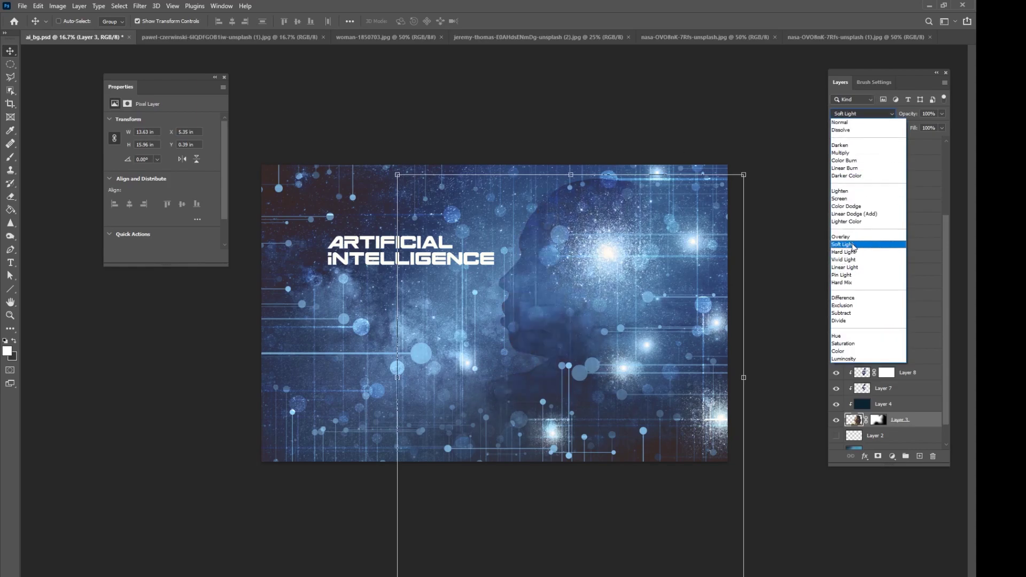
{"action": "left_click", "coordinate": [853, 245]}
{"action": "left_click", "coordinate": [847, 114]}
{"action": "left_click", "coordinate": [854, 246]}
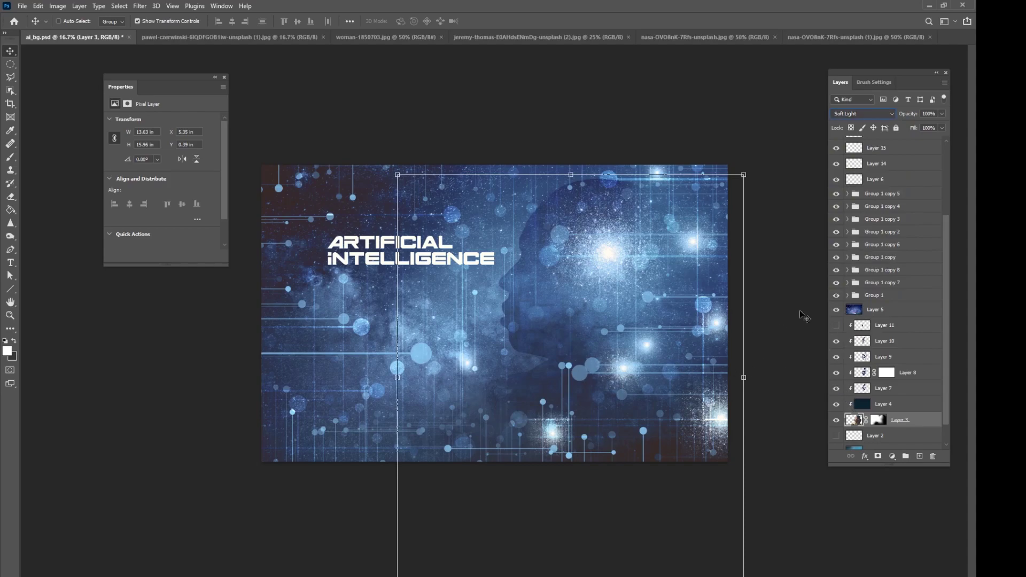
{"action": "left_click", "coordinate": [846, 115]}
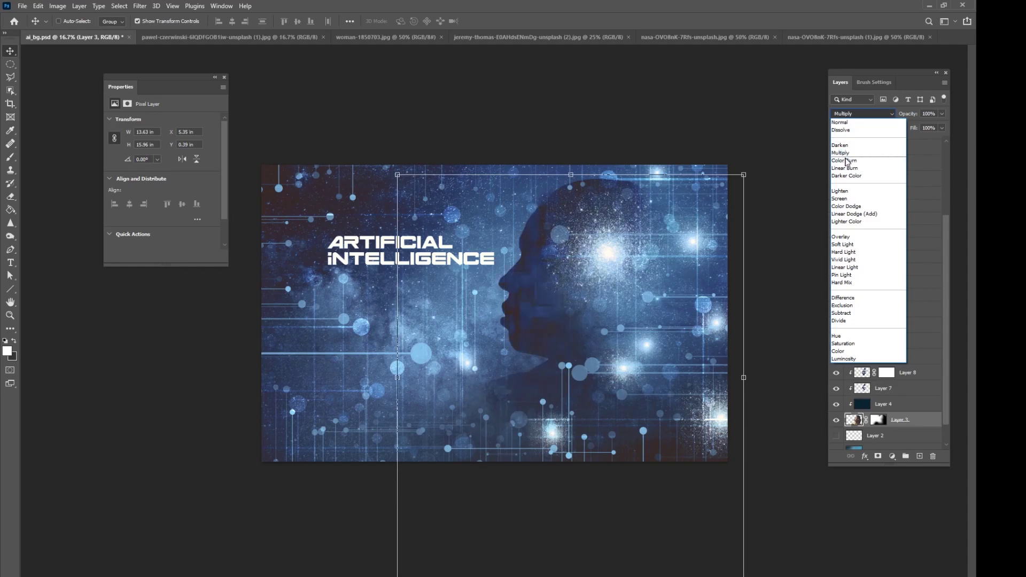
{"action": "left_click", "coordinate": [849, 239]}
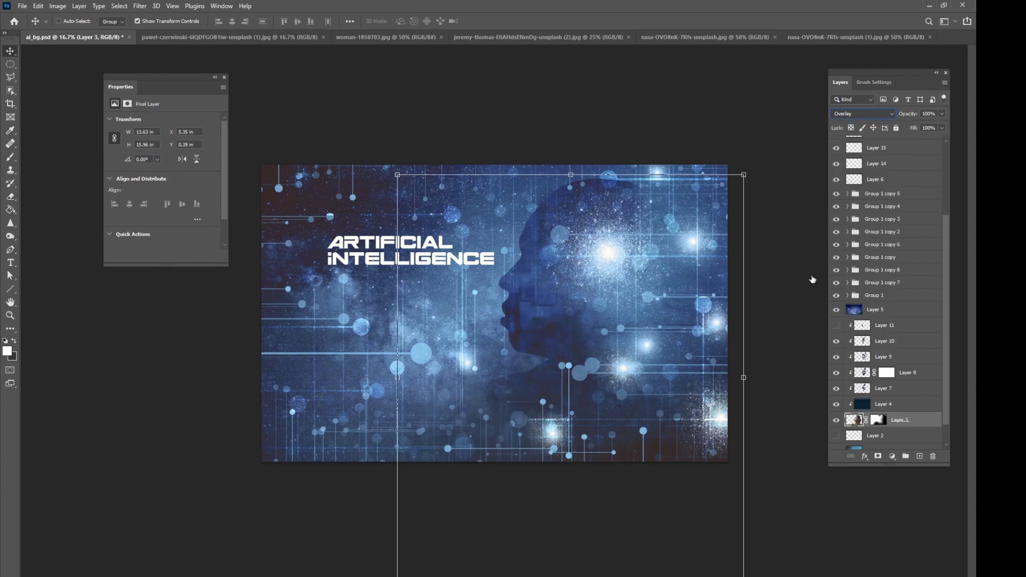
{"action": "left_click", "coordinate": [862, 114]}
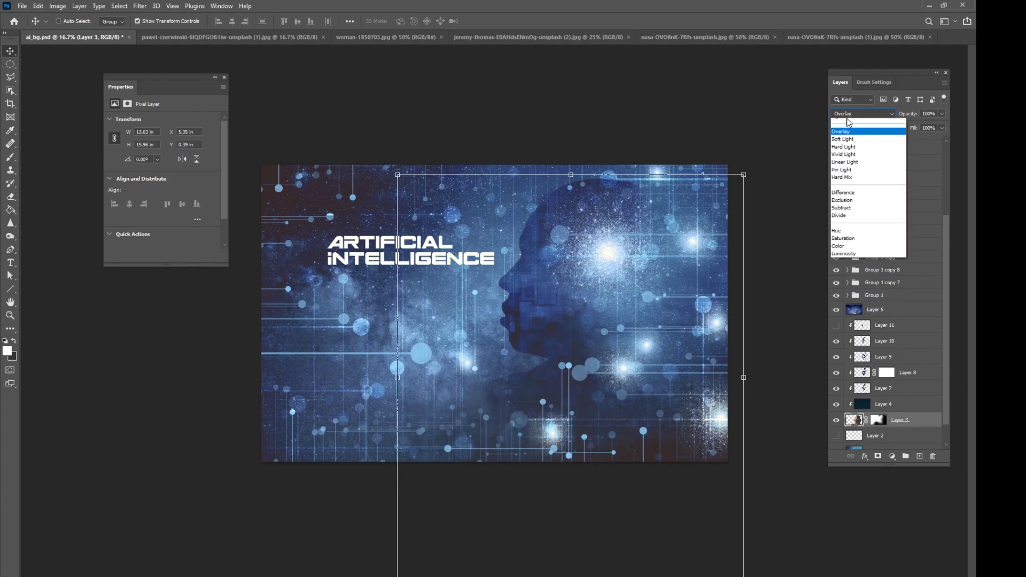
{"action": "left_click", "coordinate": [850, 128]}
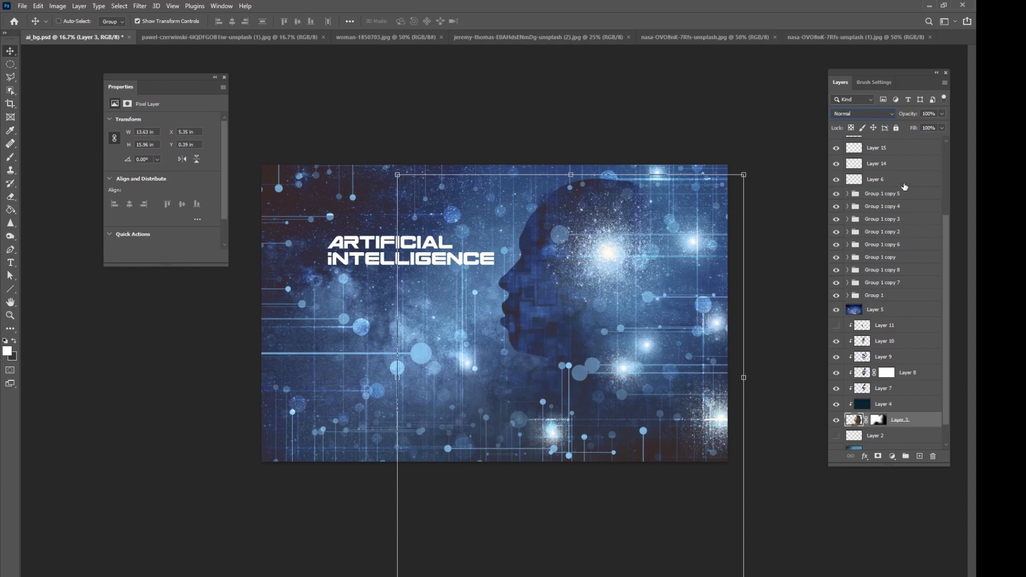
- Add a new layer above Layer 19, set its blend mode to Divide, and switch to the Rectangular Marquee tool
{"action": "scroll", "coordinate": [942, 181], "scroll_direction": "up", "scroll_amount": 3}
{"action": "left_click", "coordinate": [912, 199]}
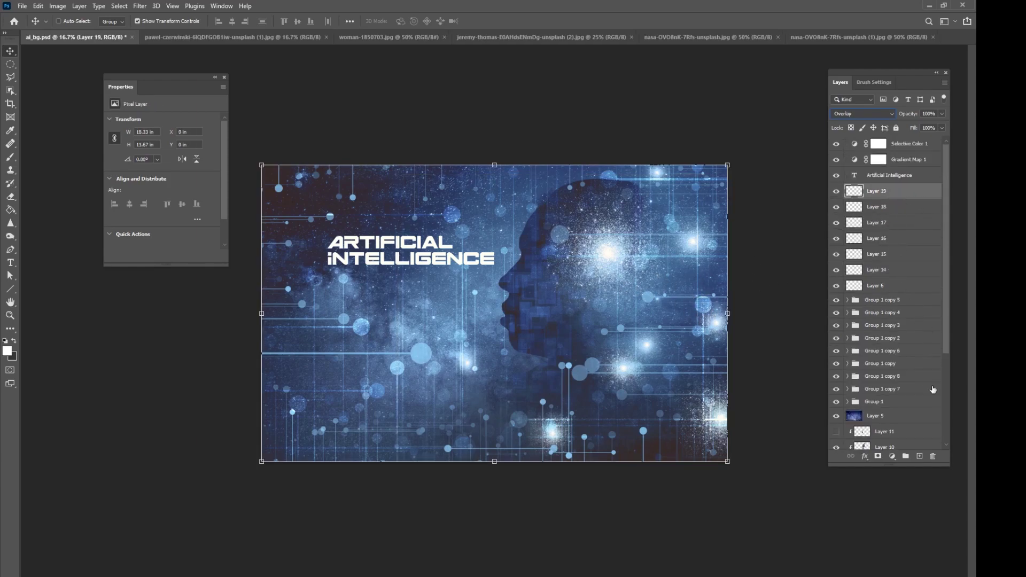
{"action": "left_click", "coordinate": [919, 456]}
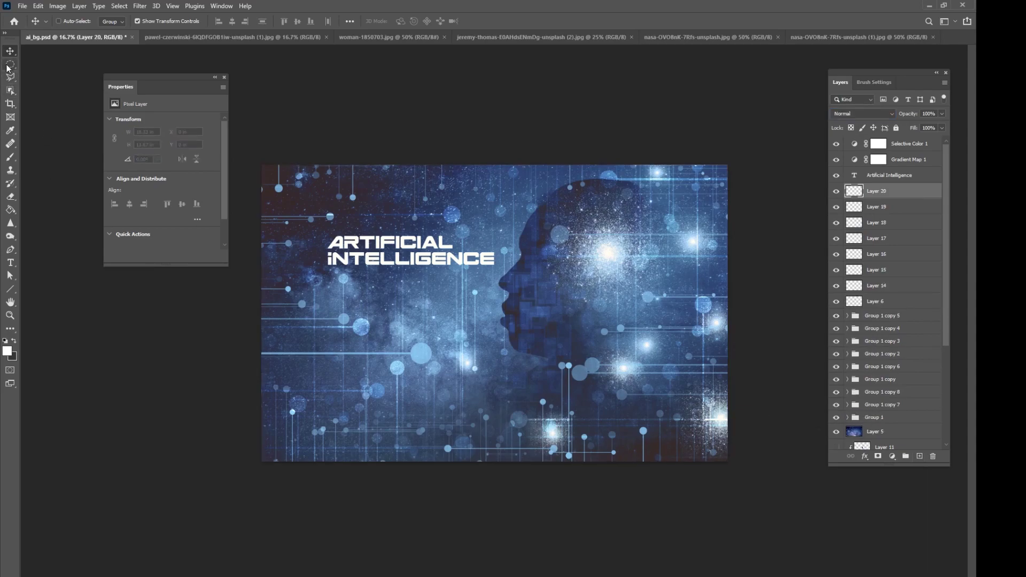
{"action": "right_click", "coordinate": [8, 68]}
{"action": "left_click", "coordinate": [40, 66]}
{"action": "left_click", "coordinate": [863, 113]}
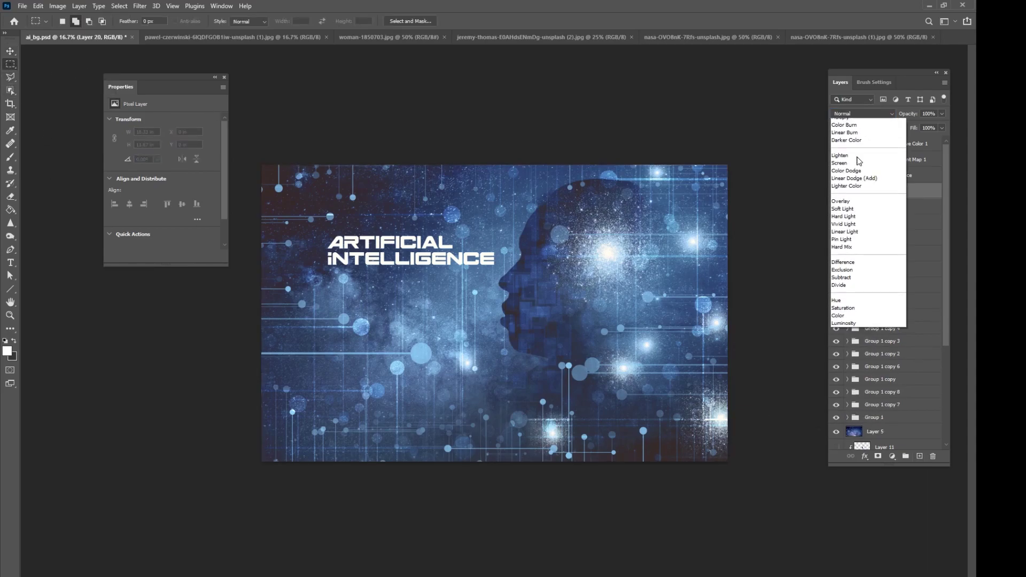
{"action": "left_click", "coordinate": [850, 315]}
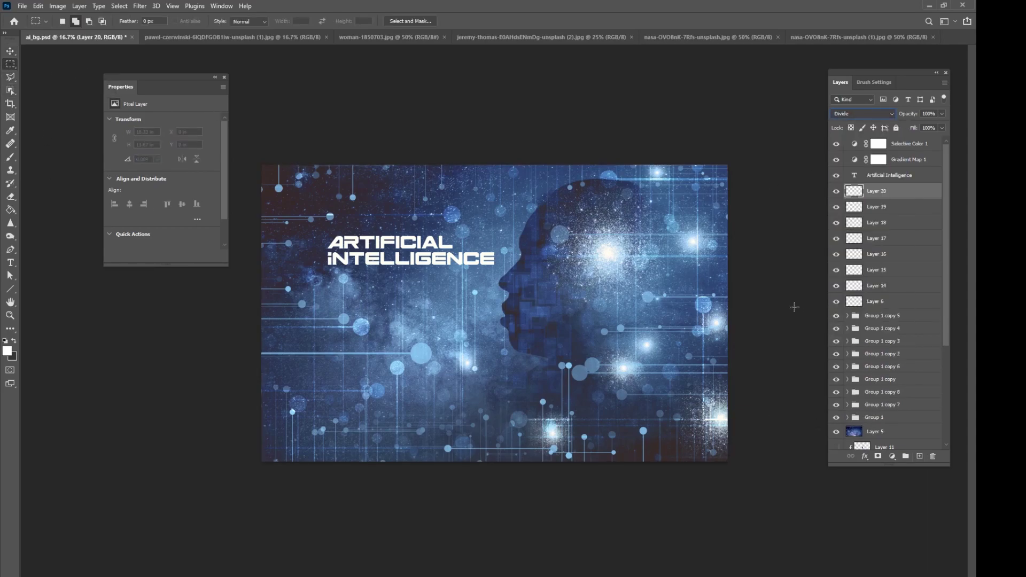
- Set the foreground color to a dark yellow
{"action": "left_click", "coordinate": [8, 351]}
{"action": "left_click", "coordinate": [151, 231]}
{"action": "left_click", "coordinate": [229, 271]}
{"action": "left_click_drag", "start_coordinate": [229, 271], "coordinate": [230, 301]}
{"action": "left_click", "coordinate": [310, 185]}
- Select scattered rectangles over the head's forehead, crown, nose, mouth and cheek, fill them with the dark yellow on Layer 20, and deselect
{"action": "left_click_drag", "start_coordinate": [533, 221], "coordinate": [543, 244]}
{"action": "left_click_drag", "start_coordinate": [560, 198], "coordinate": [623, 211]}
{"action": "left_click_drag", "start_coordinate": [555, 281], "coordinate": [578, 344]}
{"action": "left_click_drag", "start_coordinate": [519, 303], "coordinate": [523, 308]}
{"action": "left_click_drag", "start_coordinate": [519, 285], "coordinate": [527, 289]}
{"action": "left_click_drag", "start_coordinate": [523, 257], "coordinate": [512, 288]}
{"action": "left_click_drag", "start_coordinate": [519, 329], "coordinate": [525, 346]}
{"action": "left_click_drag", "start_coordinate": [577, 318], "coordinate": [589, 328]}
{"action": "left_click", "coordinate": [11, 210]}
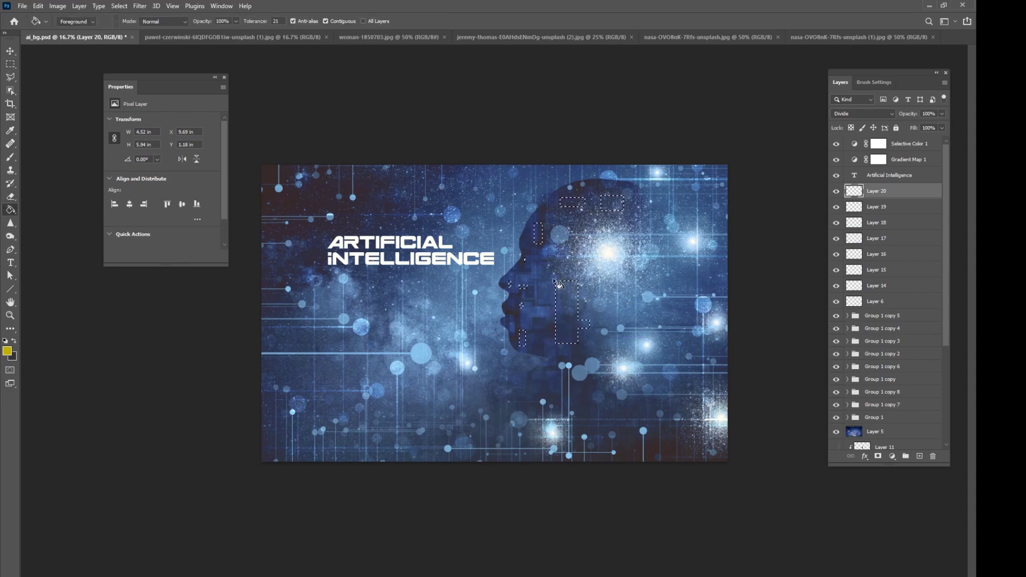
{"action": "left_click", "coordinate": [564, 292]}
{"action": "left_click", "coordinate": [120, 6]}
{"action": "left_click", "coordinate": [131, 30]}
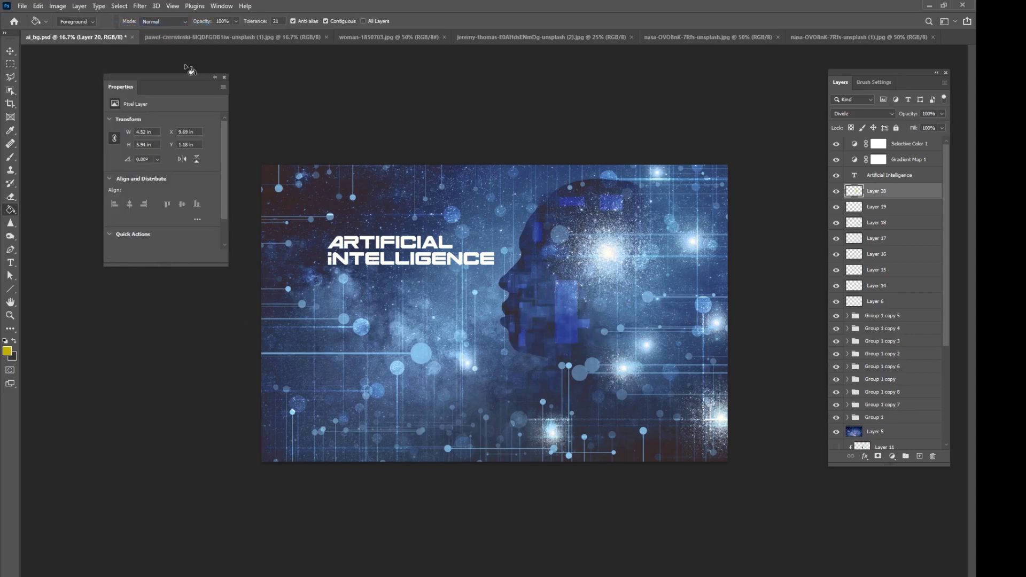
- Fill a second set of rectangles above the head, across the face, at the neck and behind the head, deselect, and hide Layer 20
{"action": "left_click", "coordinate": [10, 64]}
{"action": "left_click_drag", "start_coordinate": [548, 165], "coordinate": [563, 200]}
{"action": "left_click_drag", "start_coordinate": [590, 165], "coordinate": [602, 194]}
{"action": "left_click_drag", "start_coordinate": [519, 219], "coordinate": [538, 227]}
{"action": "left_click_drag", "start_coordinate": [517, 285], "coordinate": [537, 301]}
{"action": "left_click_drag", "start_coordinate": [625, 293], "coordinate": [656, 310]}
{"action": "left_click_drag", "start_coordinate": [549, 347], "coordinate": [562, 372]}
{"action": "left_click_drag", "start_coordinate": [565, 330], "coordinate": [586, 345]}
{"action": "left_click_drag", "start_coordinate": [580, 310], "coordinate": [590, 329]}
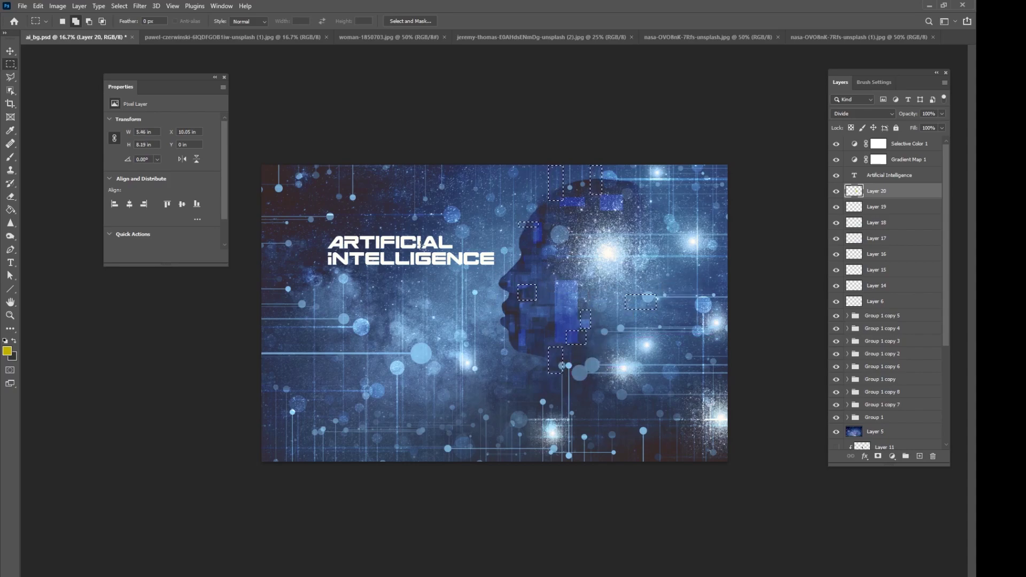
{"action": "left_click_drag", "start_coordinate": [616, 281], "coordinate": [641, 280]}
{"action": "left_click_drag", "start_coordinate": [565, 273], "coordinate": [592, 283]}
{"action": "left_click_drag", "start_coordinate": [531, 258], "coordinate": [542, 265]}
{"action": "left_click_drag", "start_coordinate": [536, 236], "coordinate": [541, 262]}
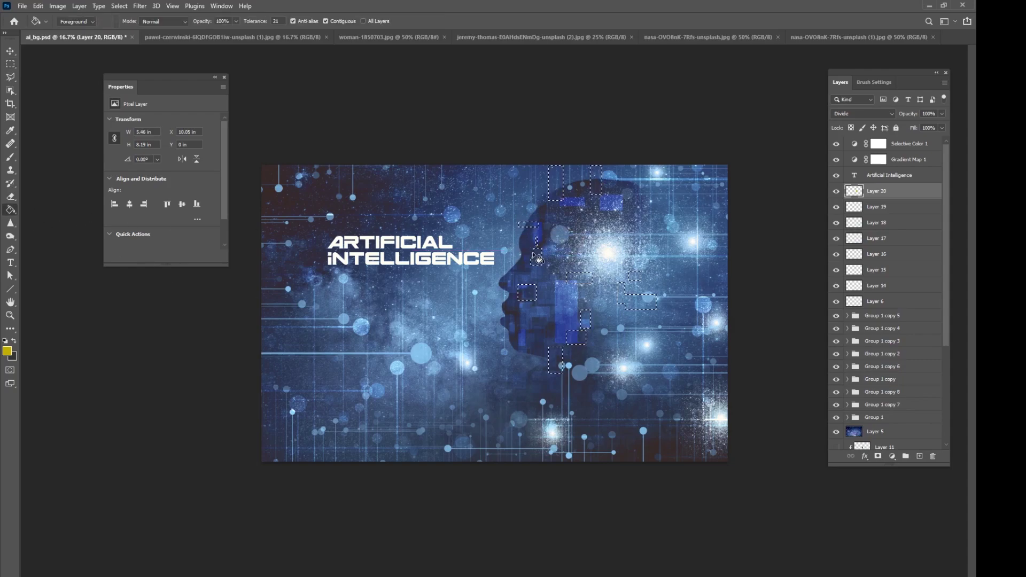
{"action": "left_click", "coordinate": [119, 6]}
{"action": "left_click", "coordinate": [152, 25]}
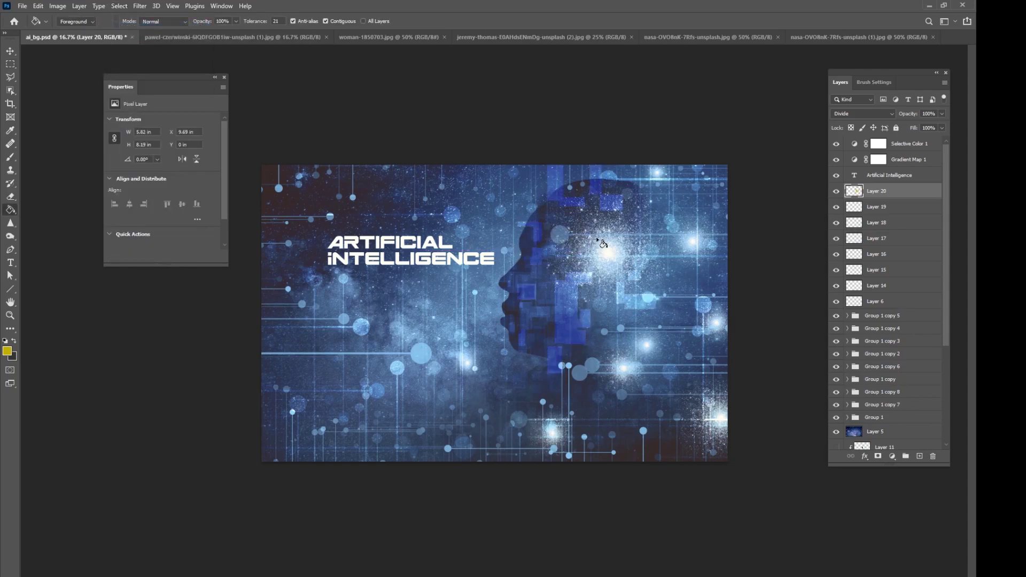
{"action": "left_click", "coordinate": [836, 190]}
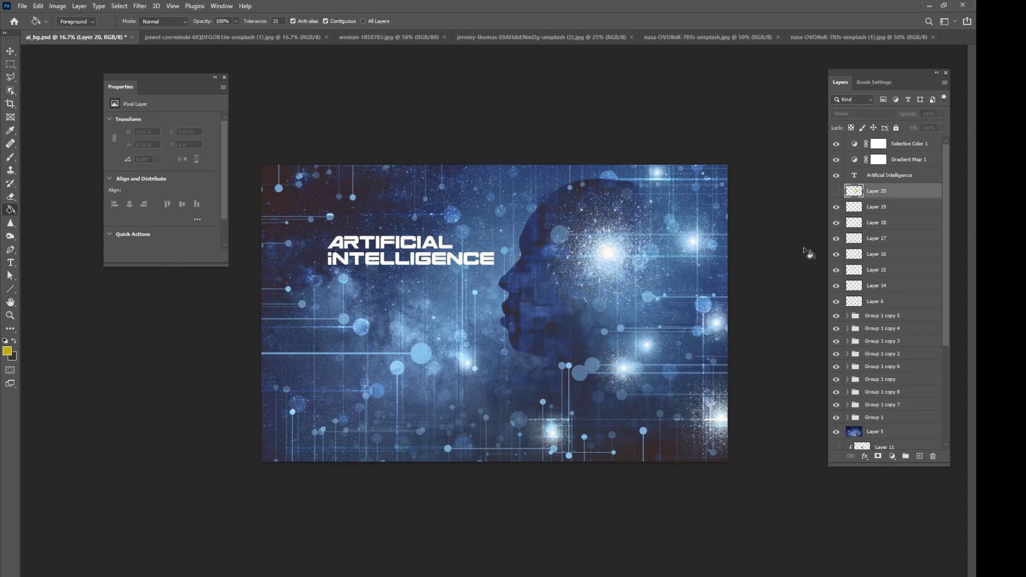